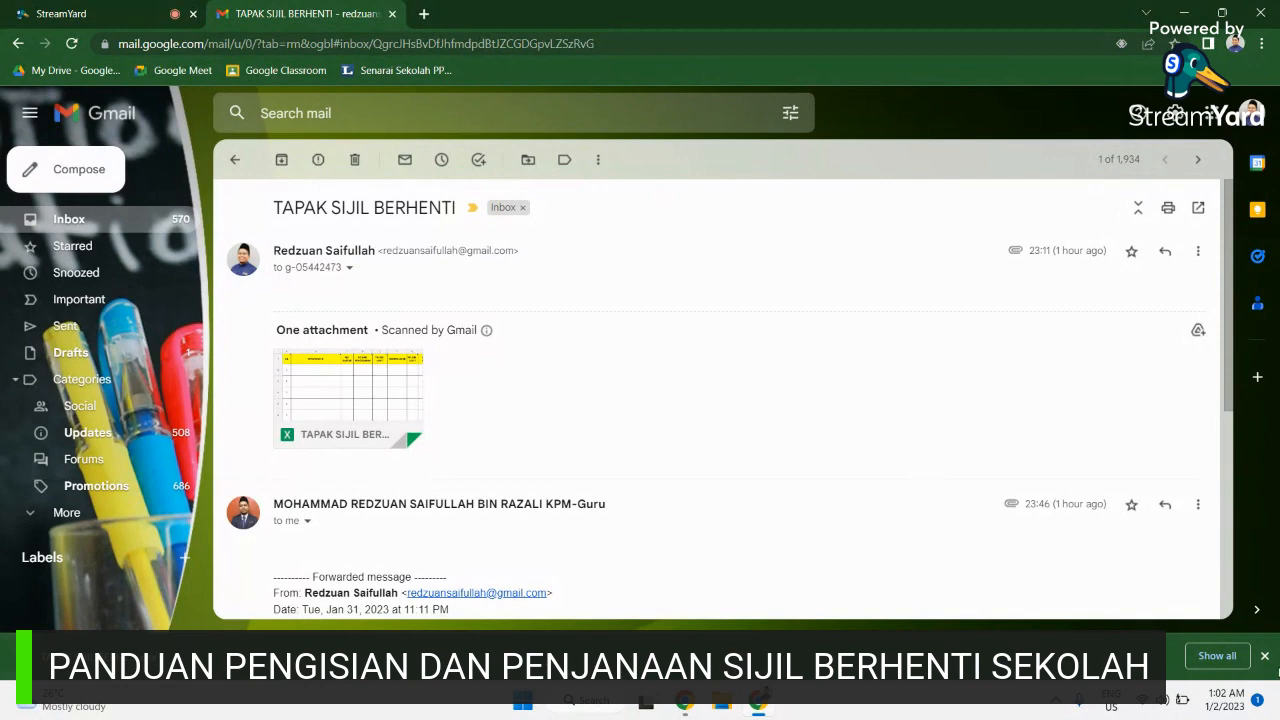
Step: Minimize Chrome, which shows the TAPAK SIJIL BERHENTI email, to reveal the Windows desktop
click(1180, 10)
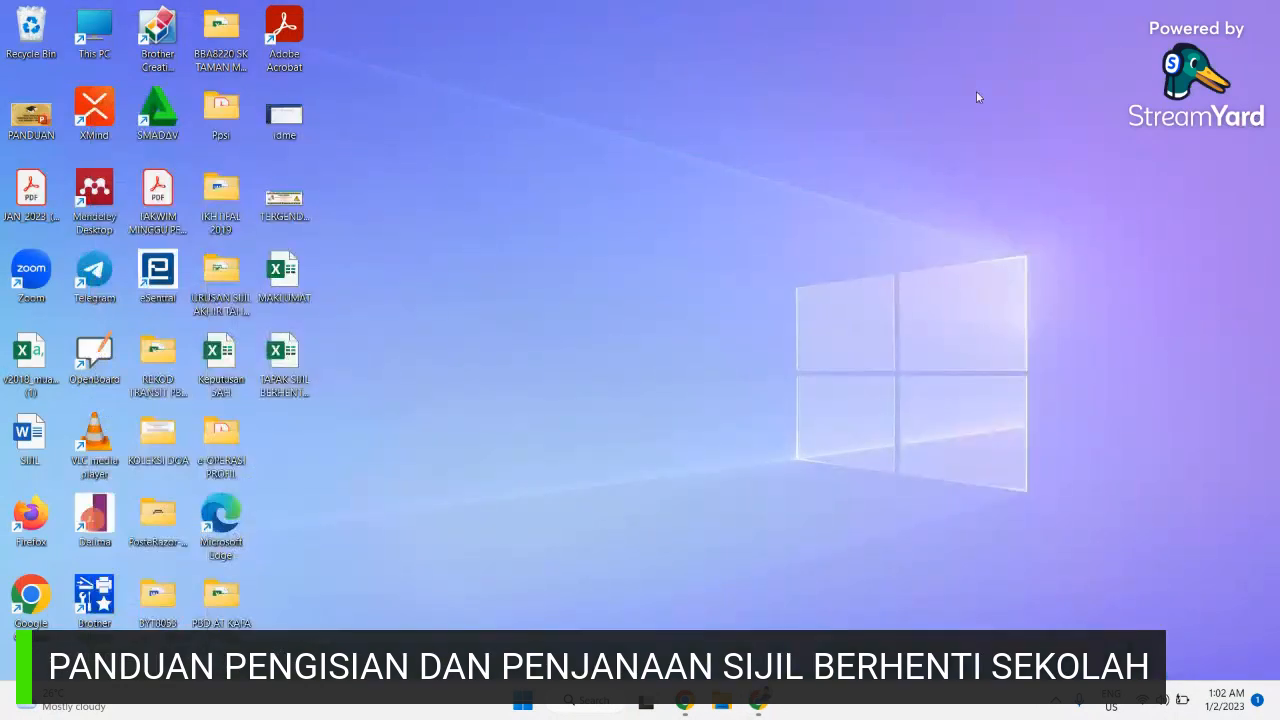
Step: Open the TAPAK SIJIL BERHENTI SEKOLAH SKTM 2023 workbook from the desktop and enable editing
double_click(281, 376)
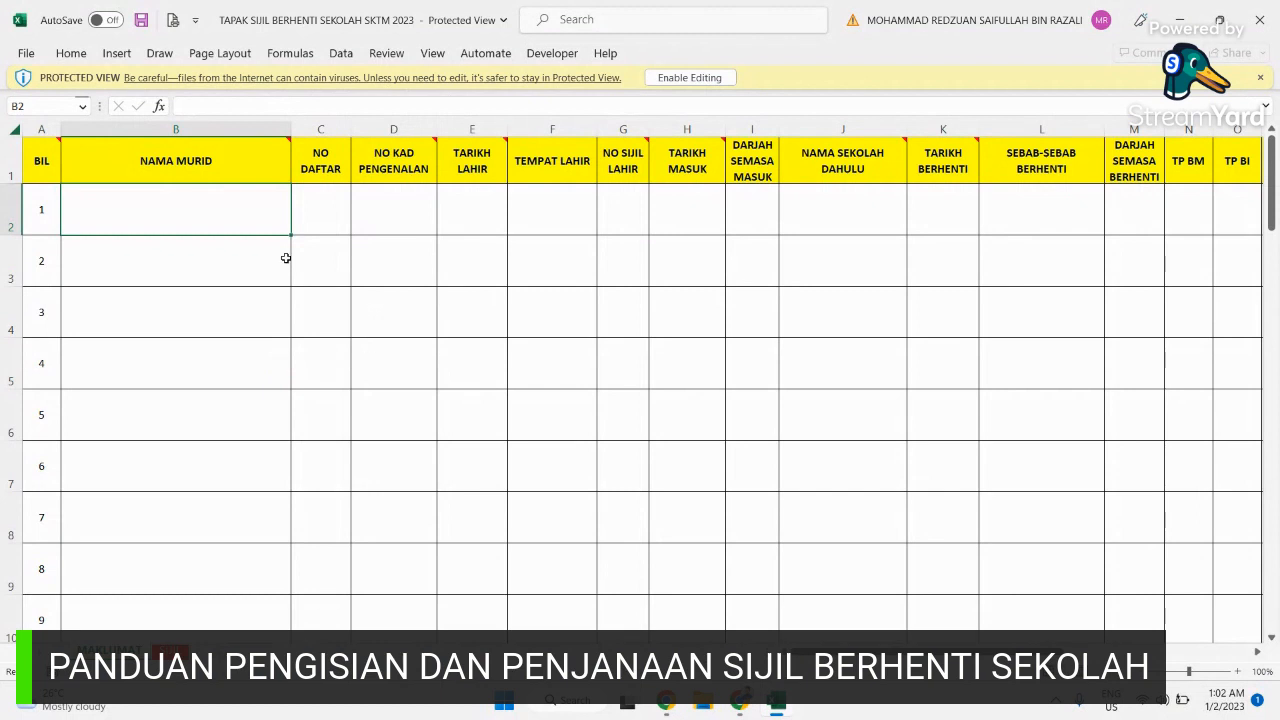
click(716, 82)
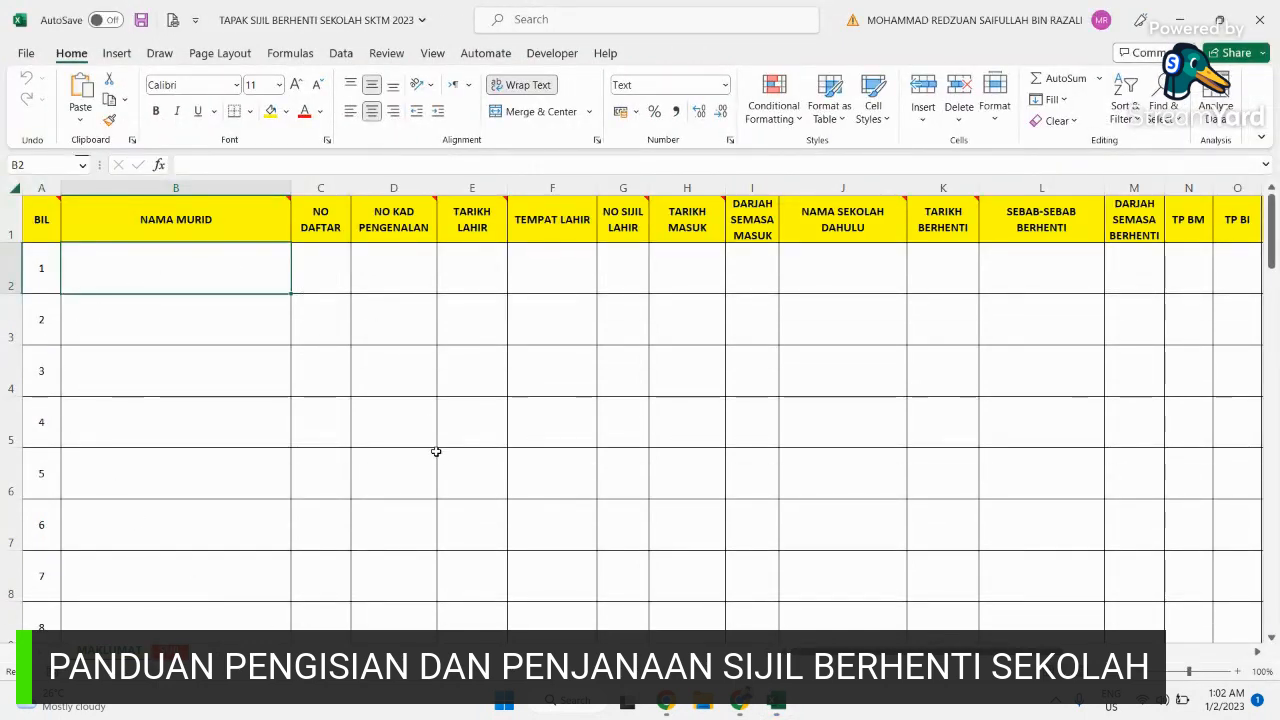
scroll(418, 453, down, 2)
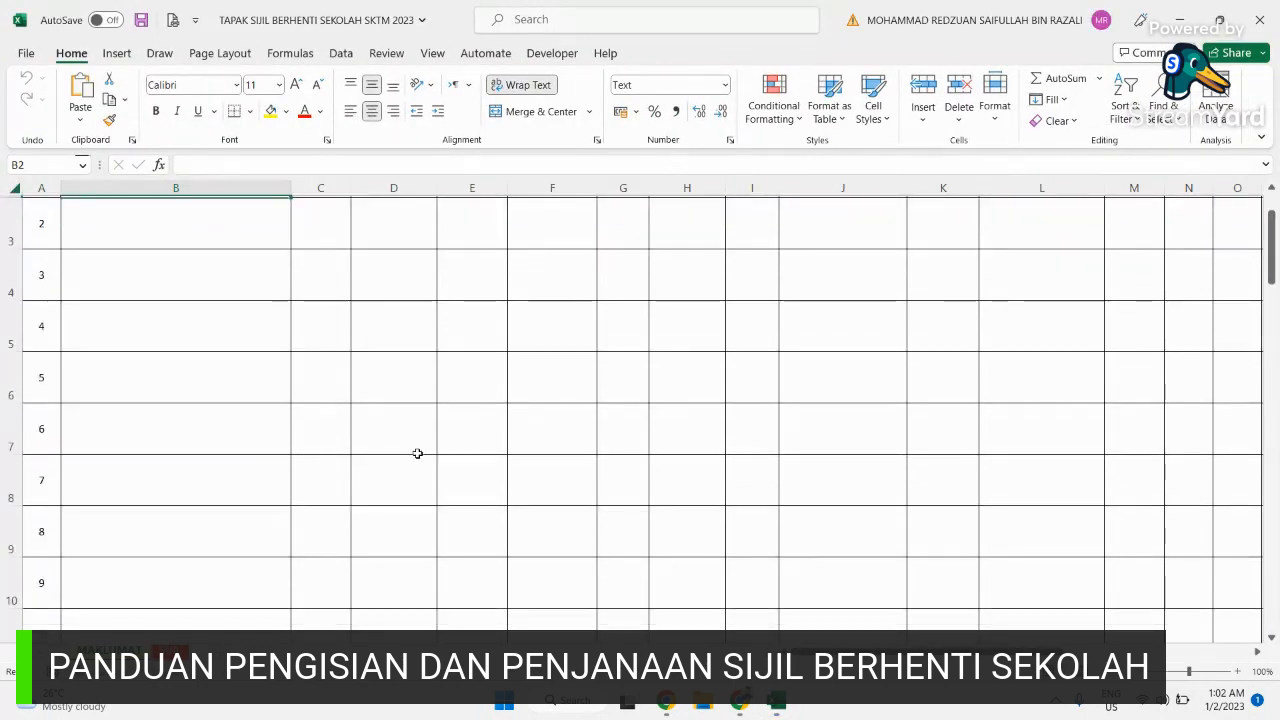
scroll(417, 453, up, 2)
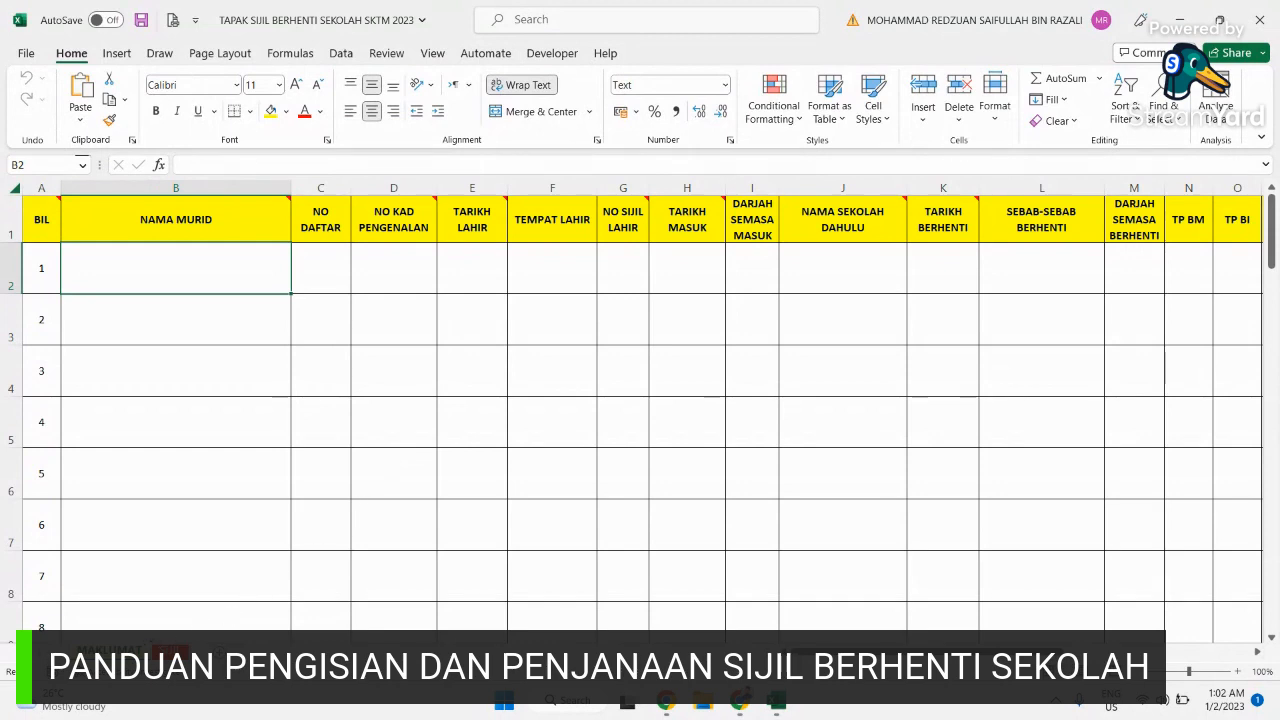
Step: Glance at the certificate form sheet, then review the empty MAKLUMAT student table down to row 50
click(170, 651)
click(110, 651)
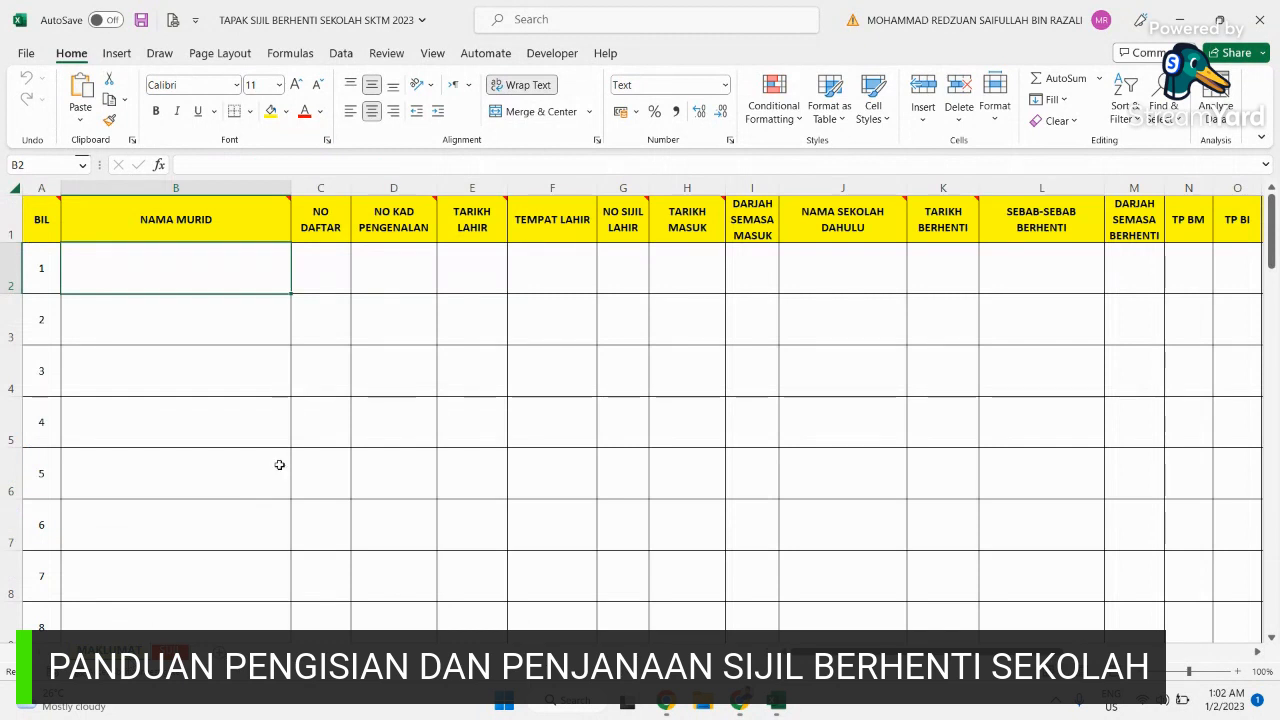
scroll(279, 465, down, 6)
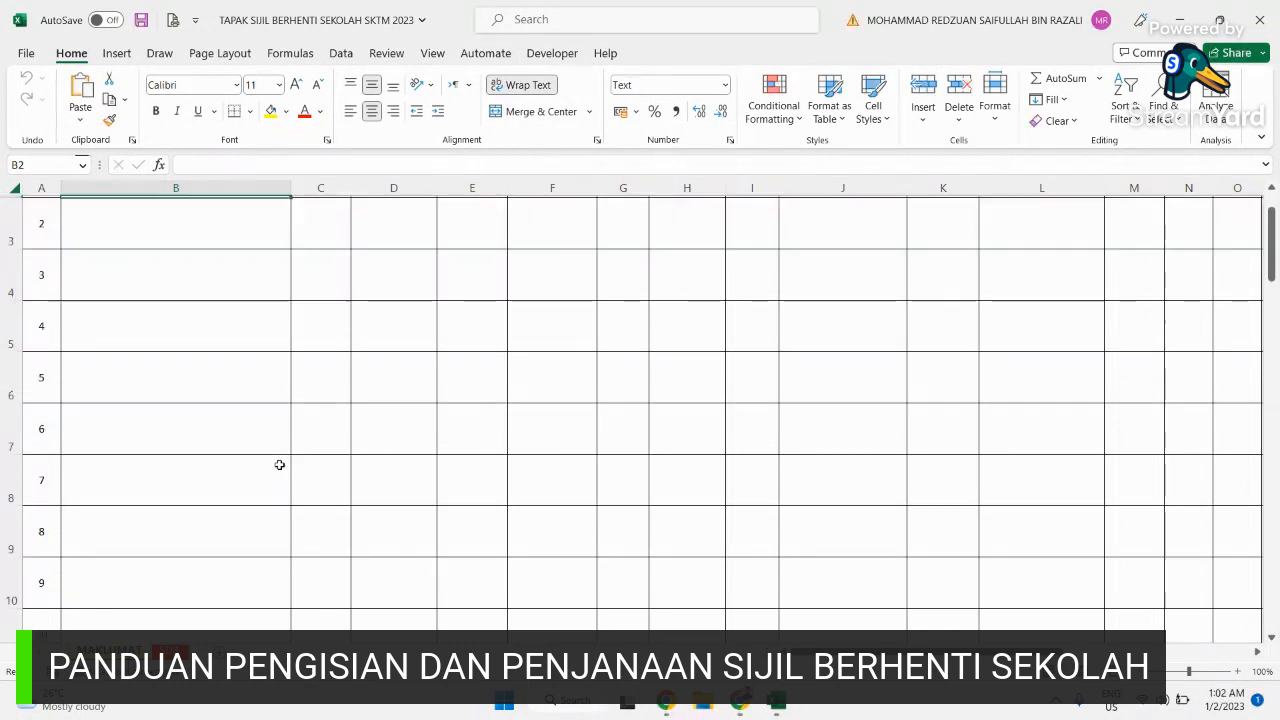
scroll(279, 465, down, 6)
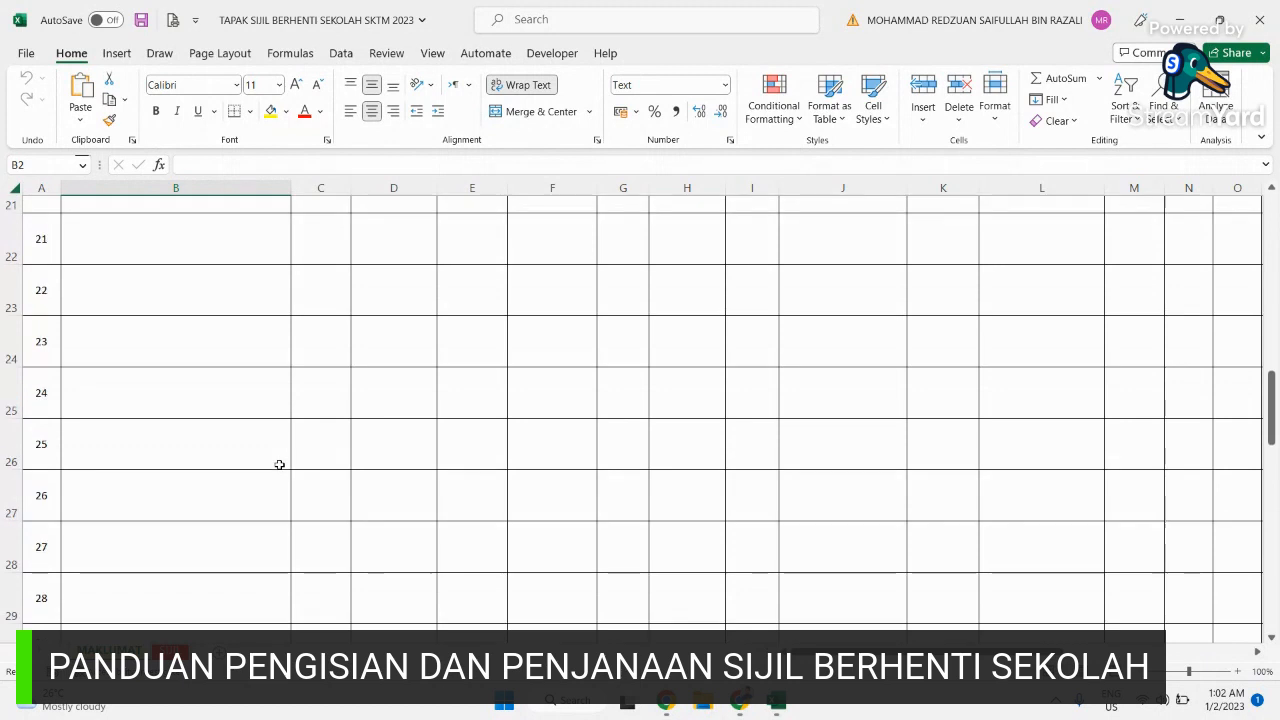
scroll(279, 465, down, 3)
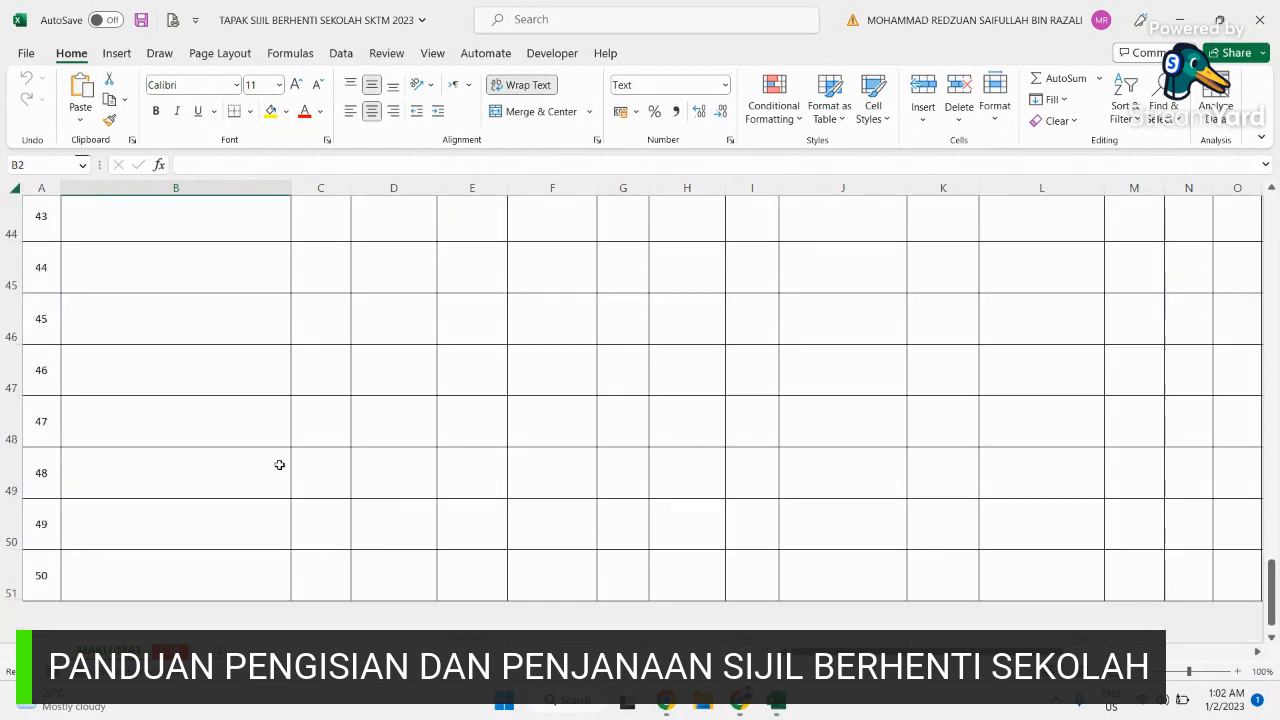
scroll(279, 465, up, 14)
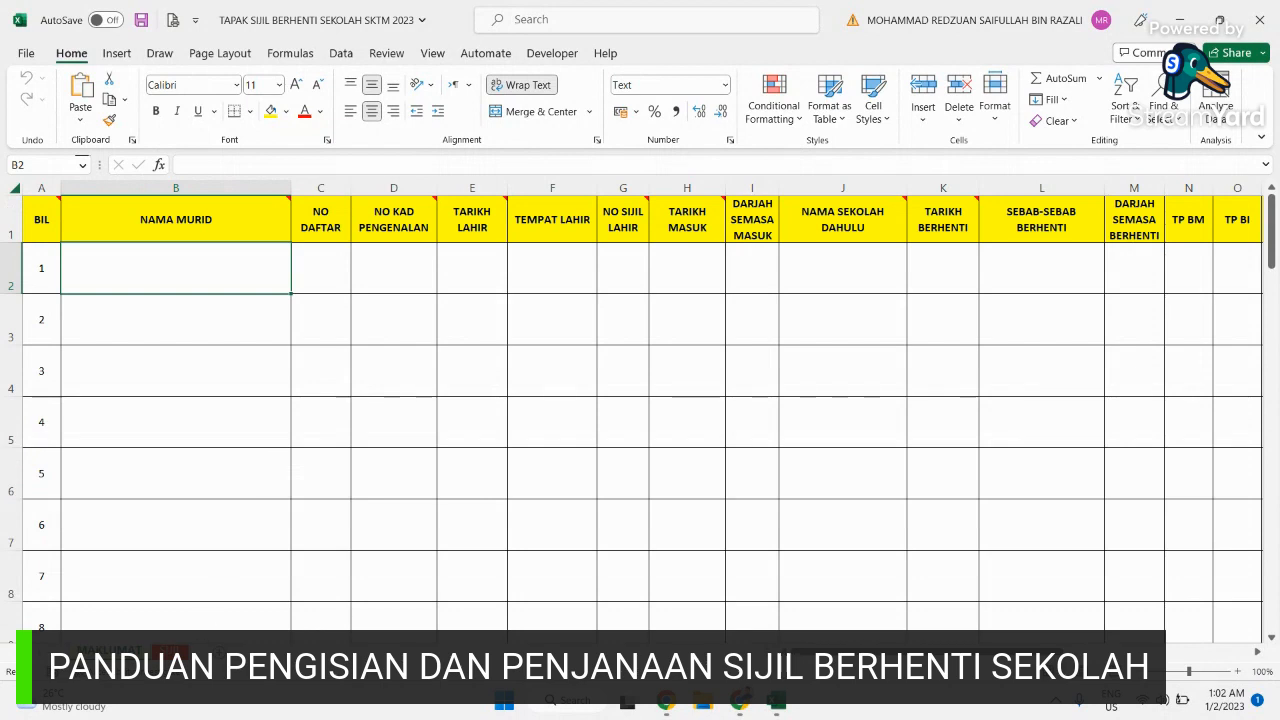
click(171, 651)
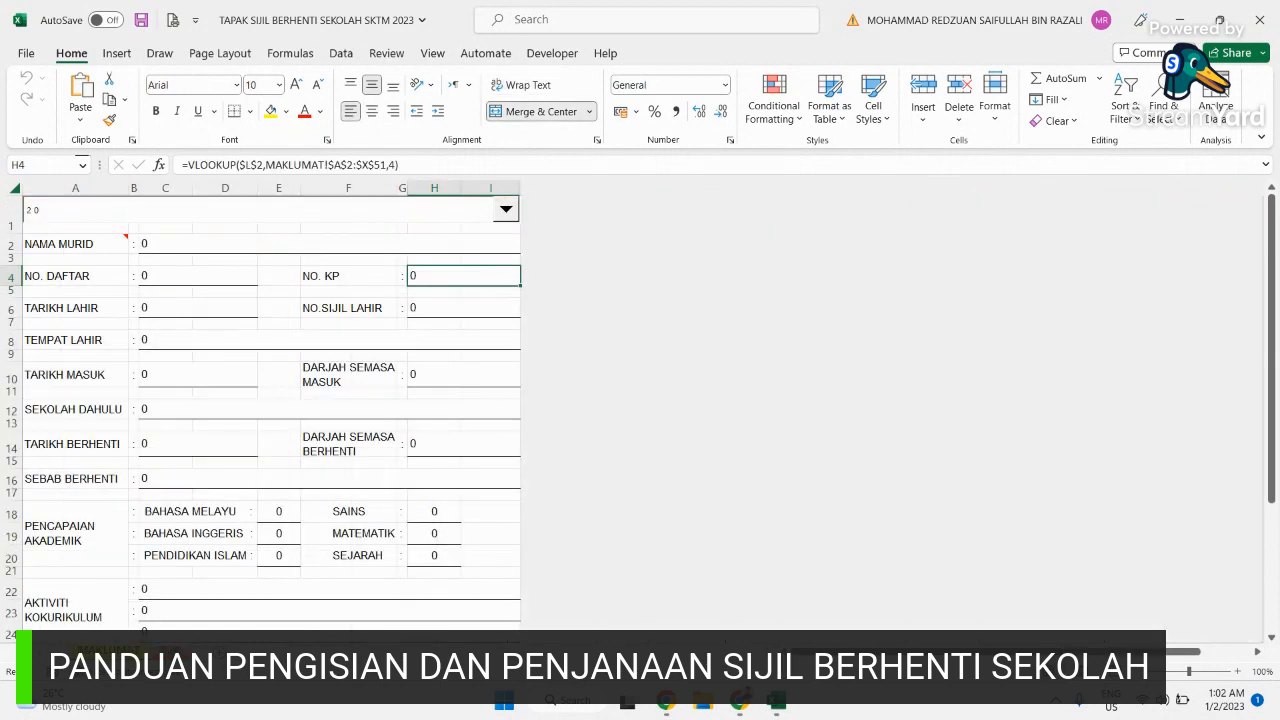
scroll(188, 450, down, 6)
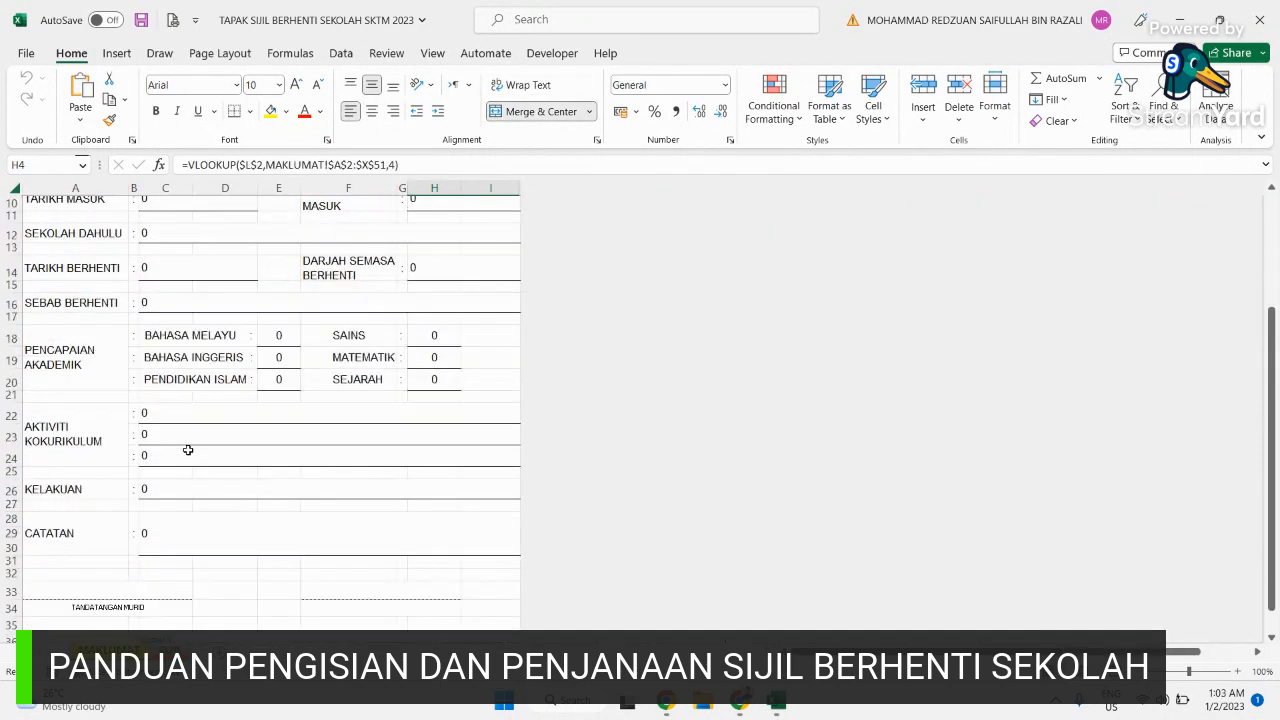
scroll(188, 450, up, 3)
scroll(188, 450, up, 3)
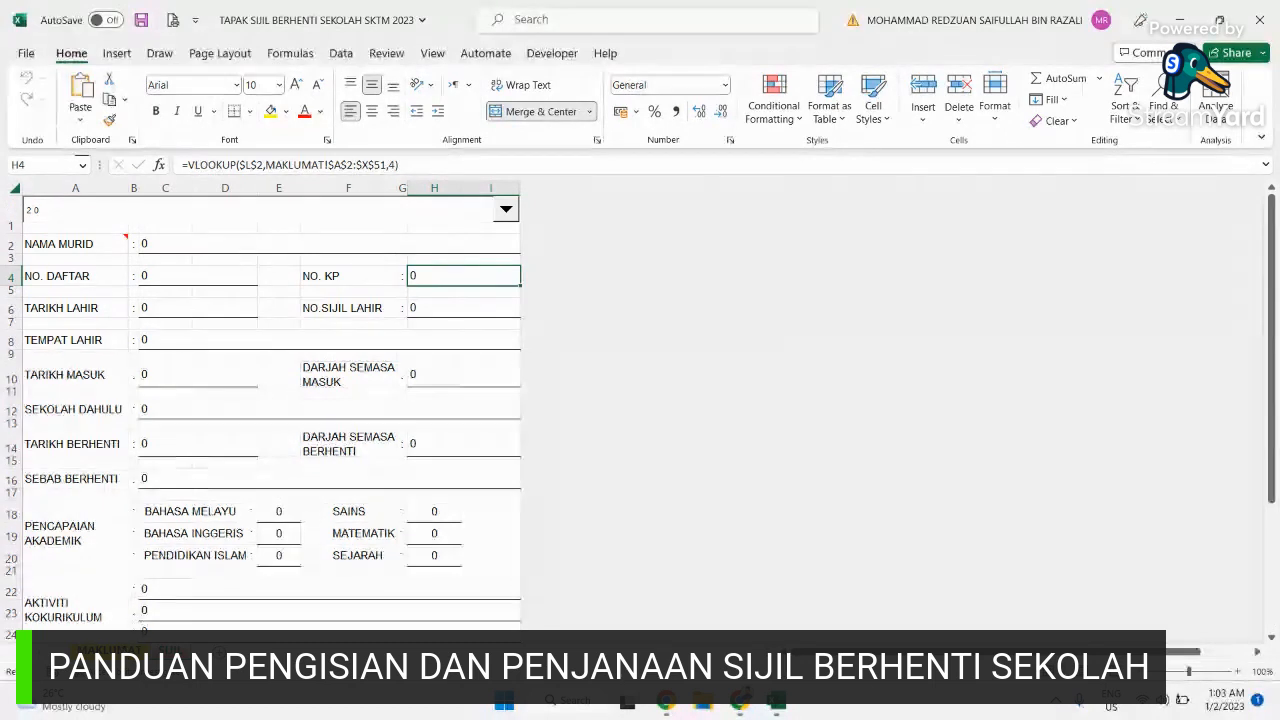
click(109, 651)
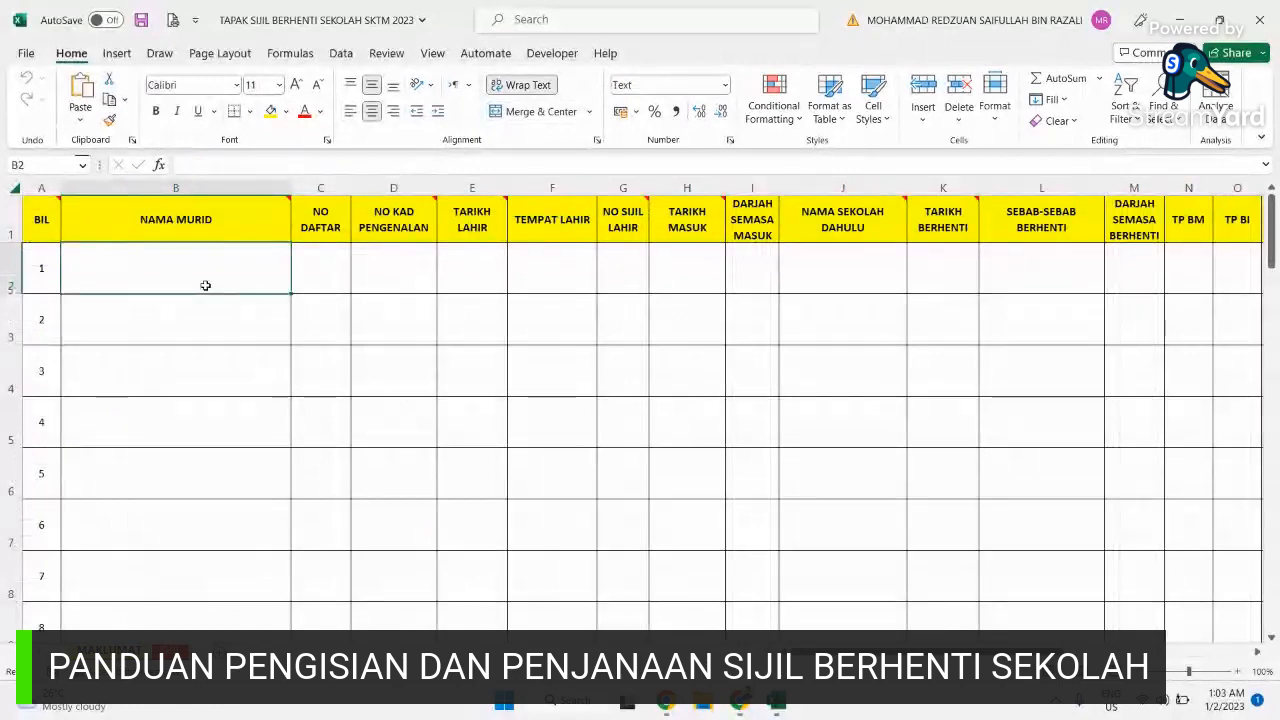
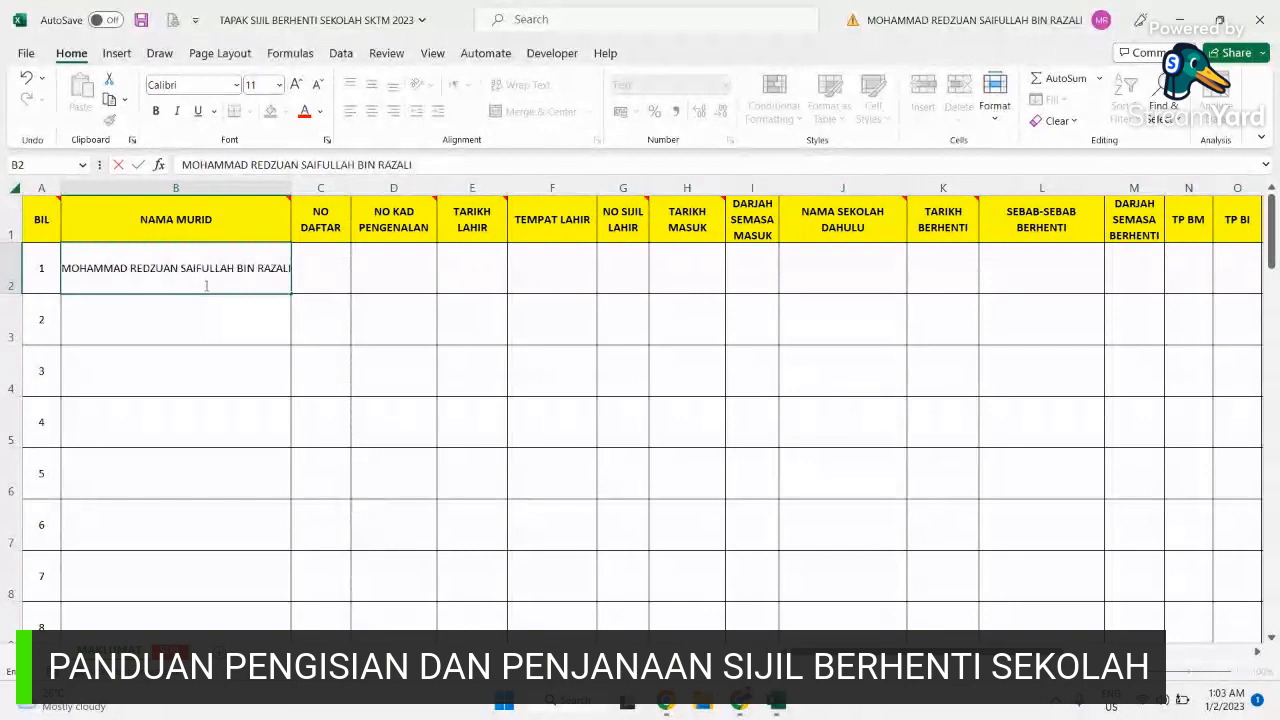
Step: Enter the student's full name, registration number and IC number in B2, C2 and D2
key(Tab)
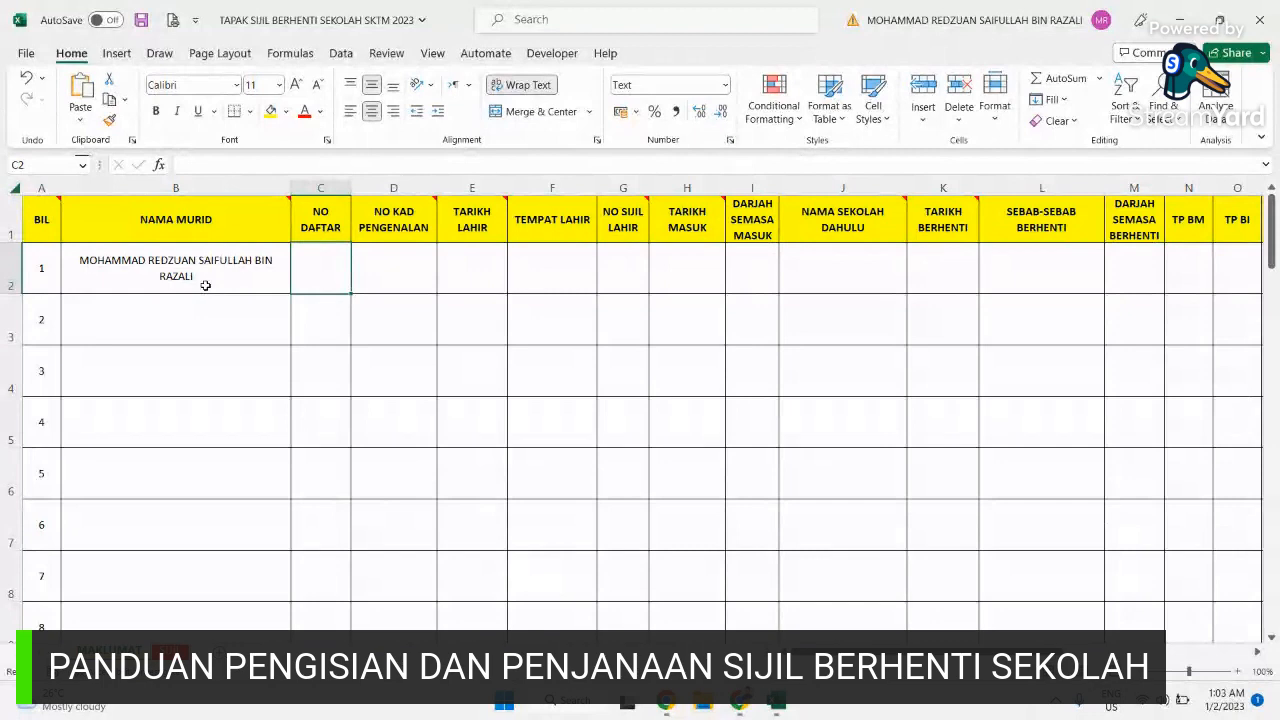
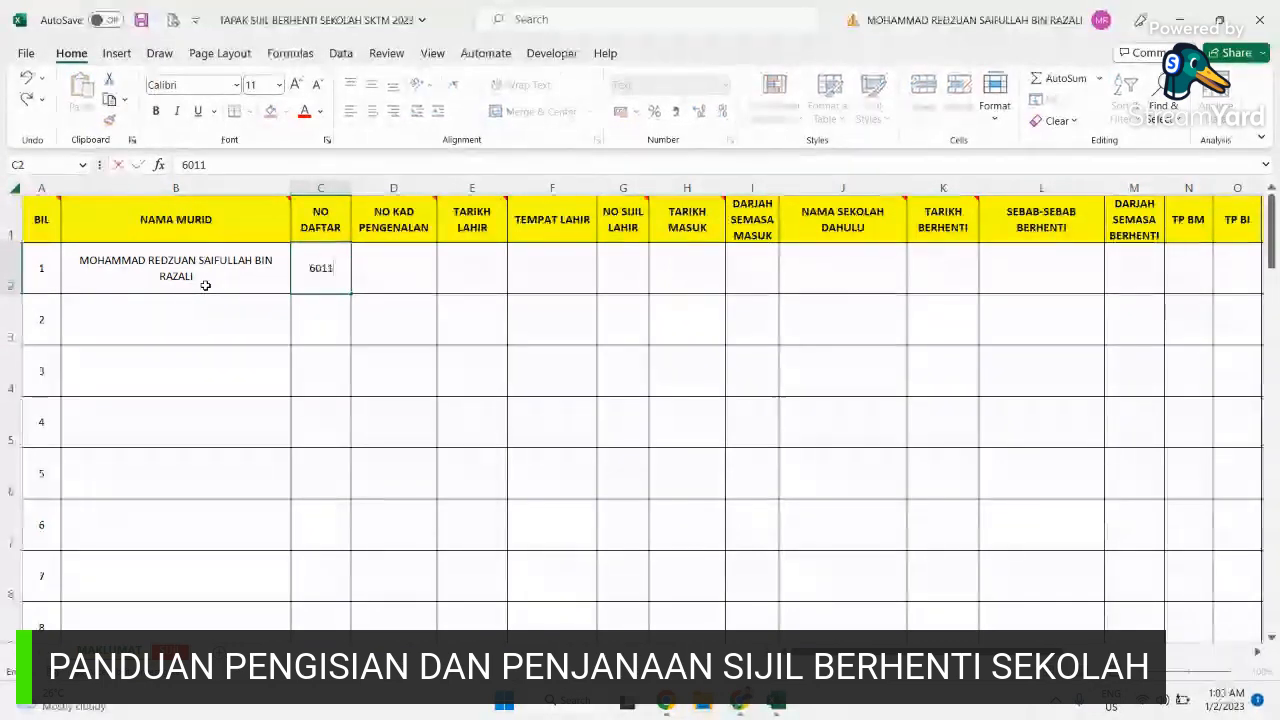
key(Tab)
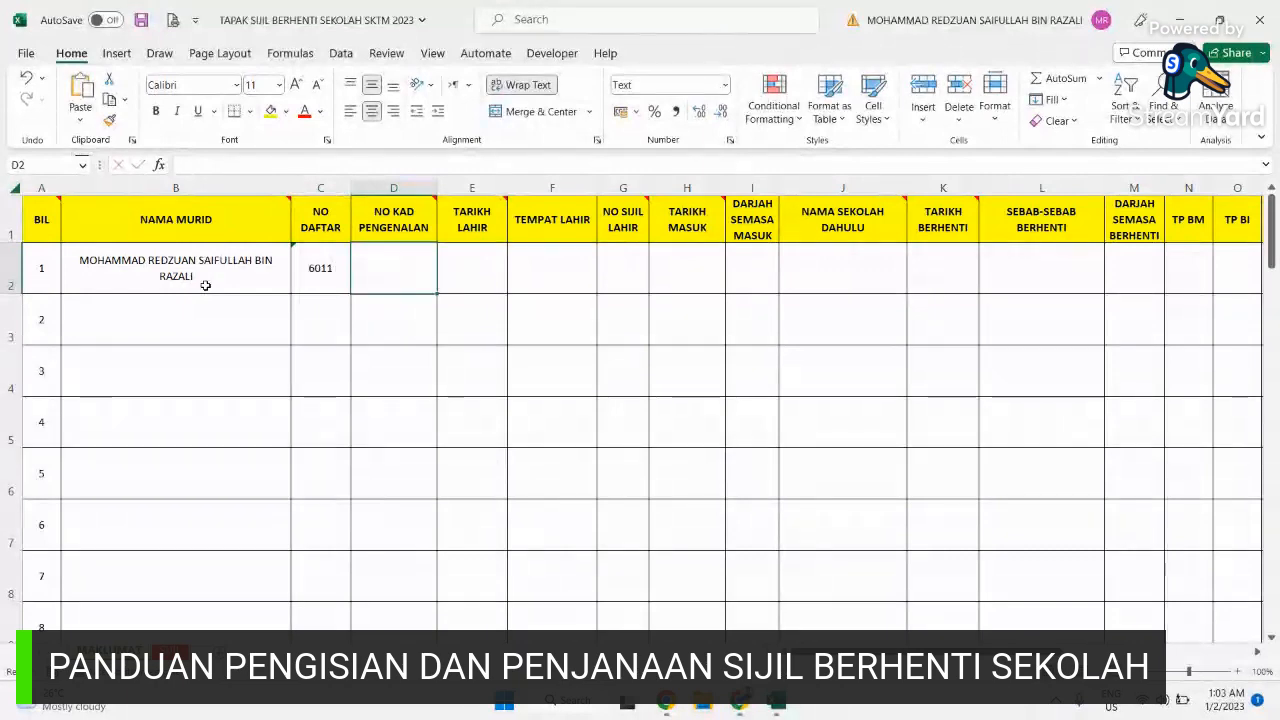
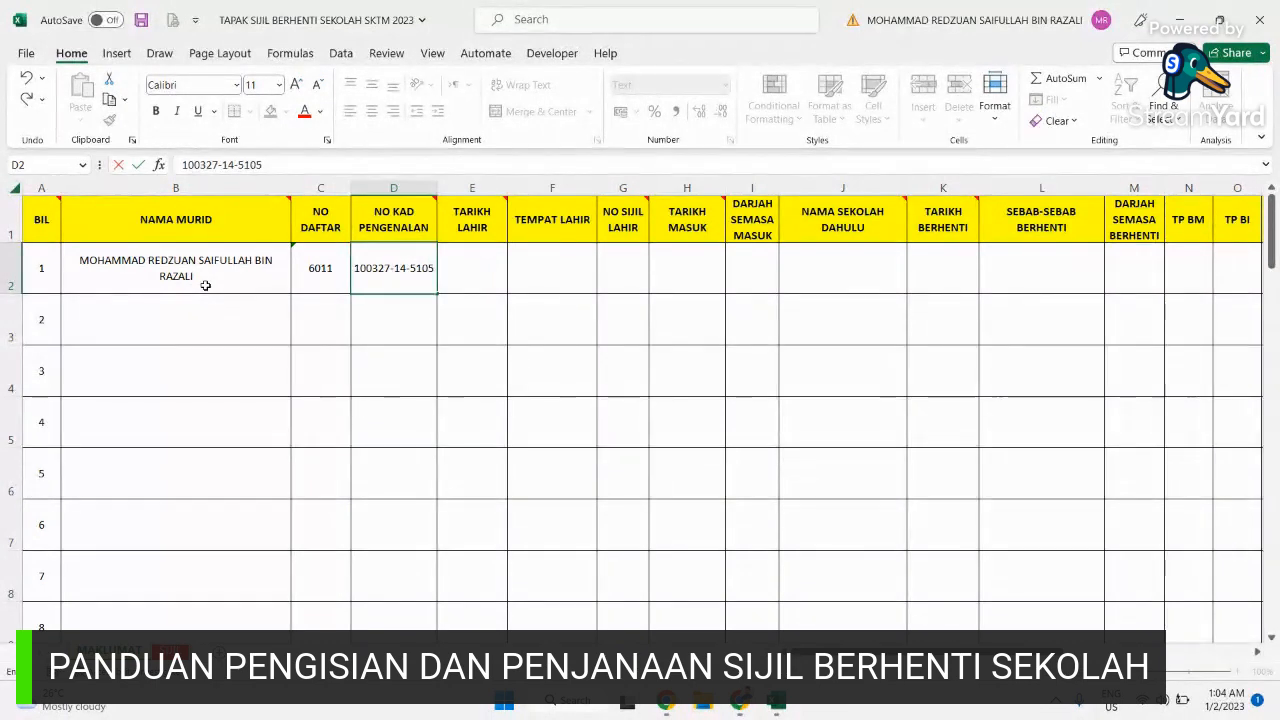
key(Tab)
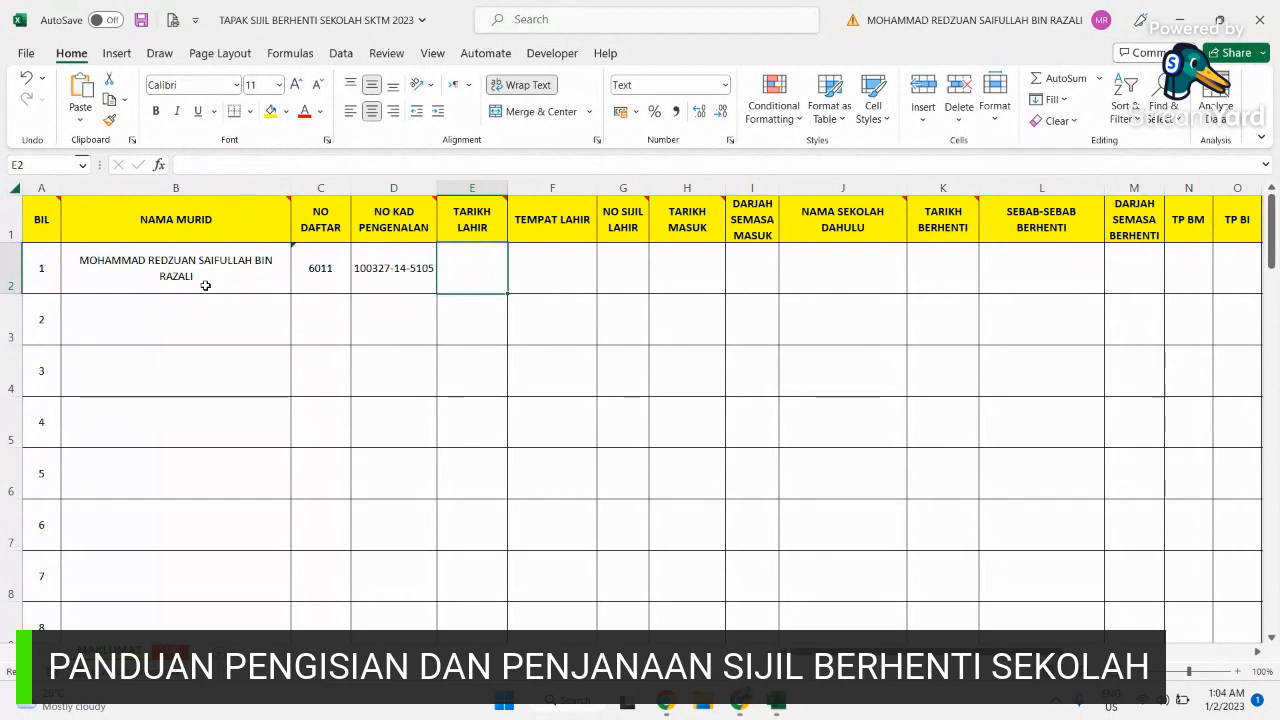
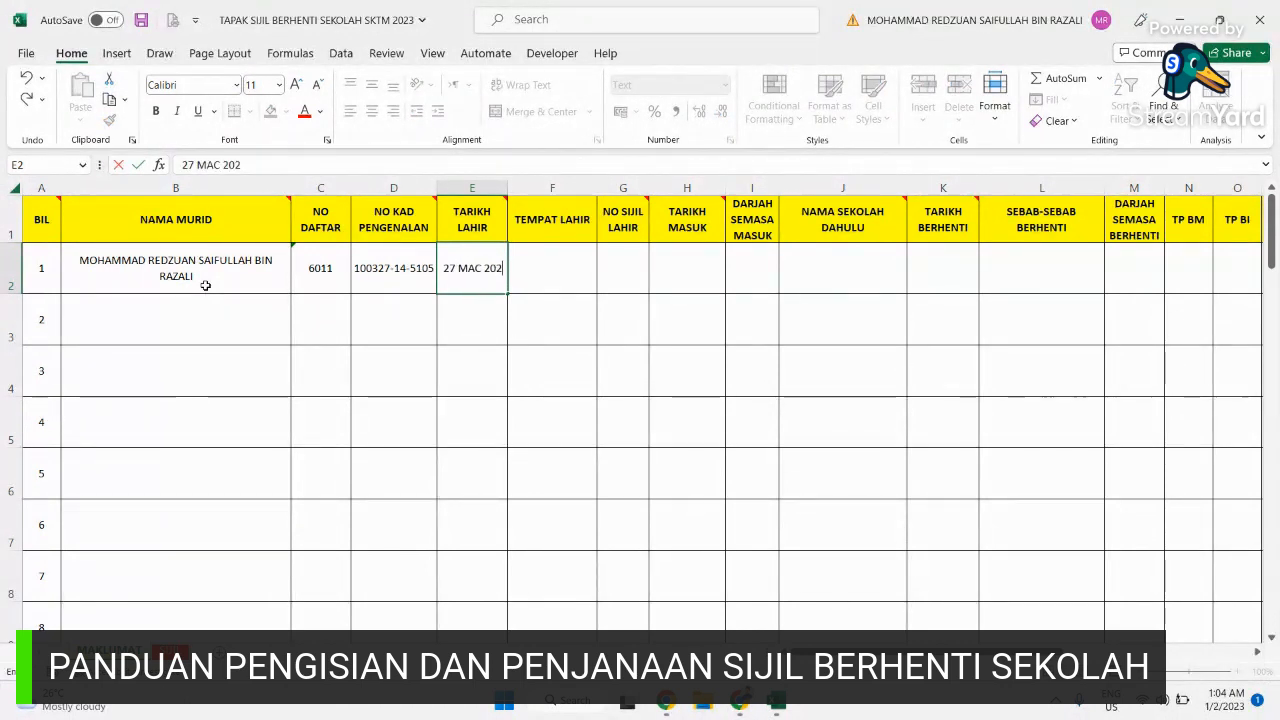
key(BackSpace)
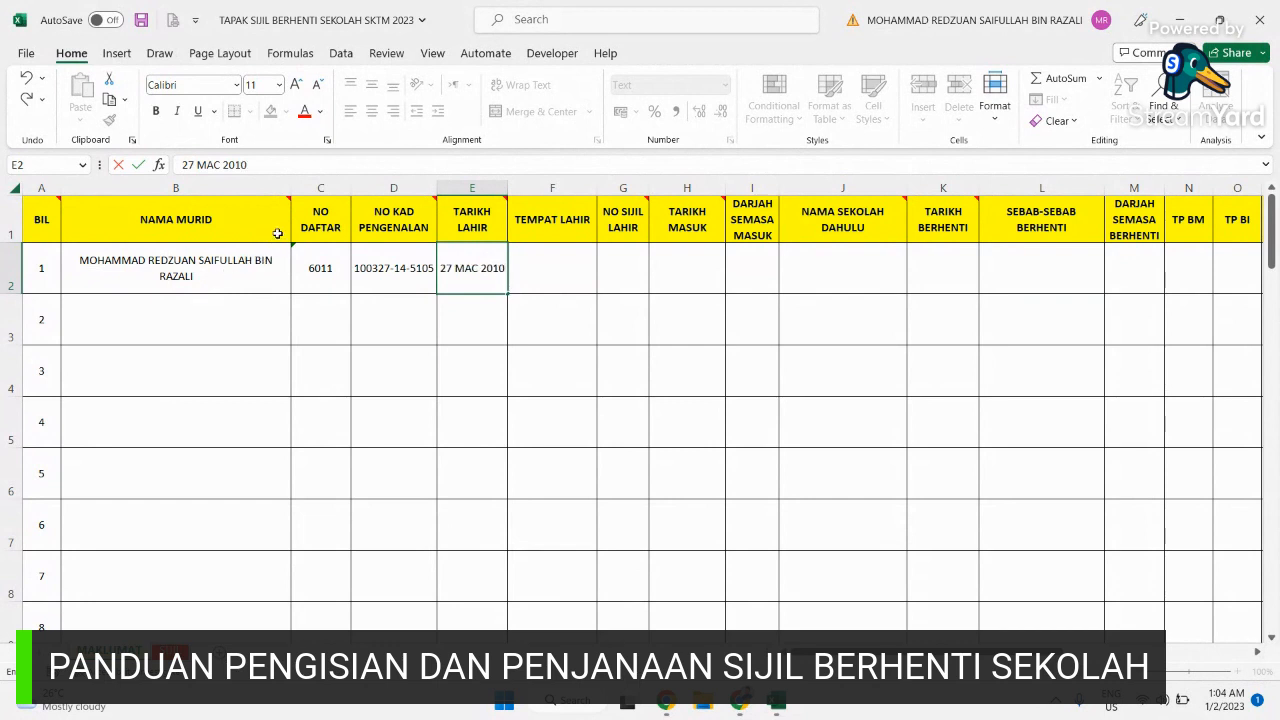
mouse_move(273, 208)
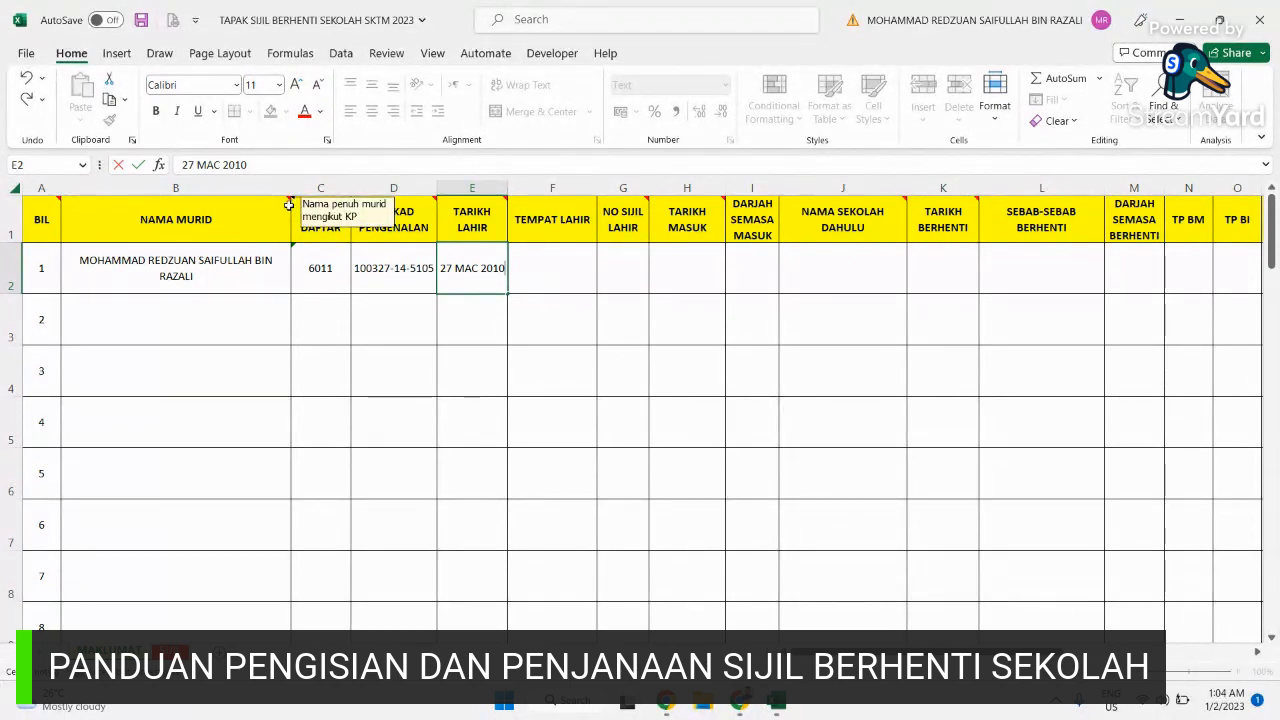
mouse_move(431, 198)
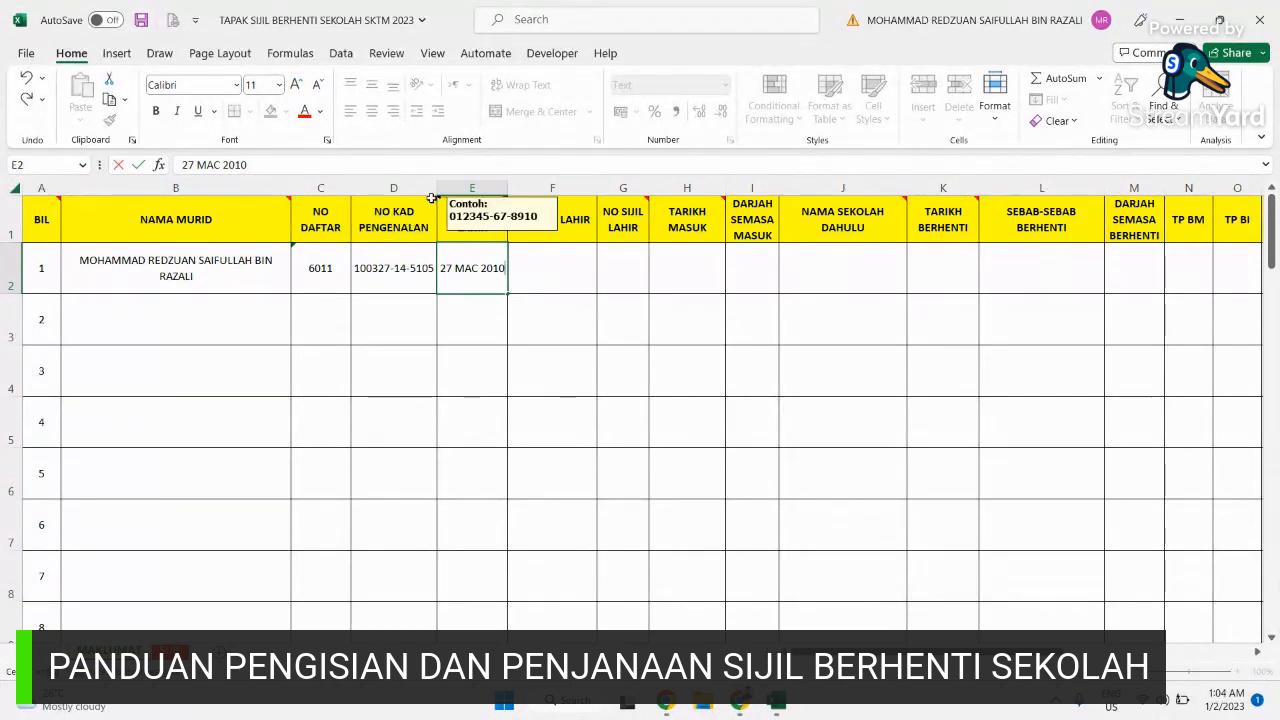
mouse_move(498, 200)
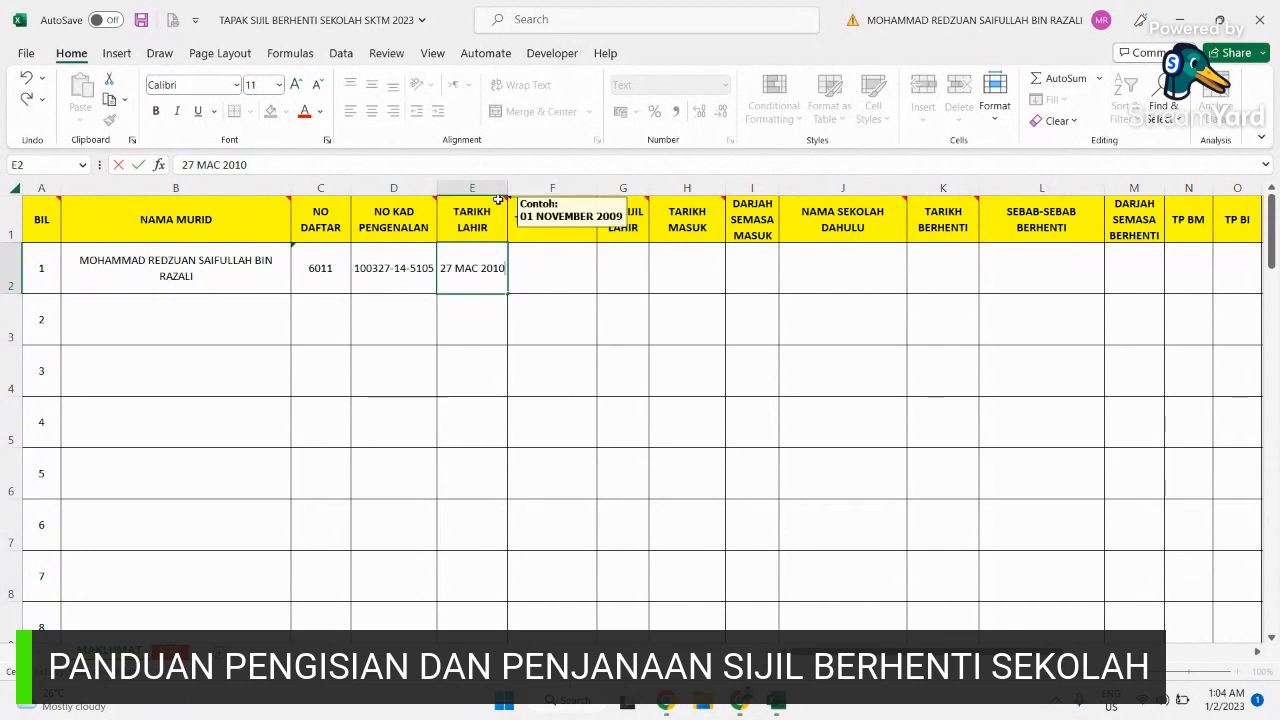
mouse_move(642, 203)
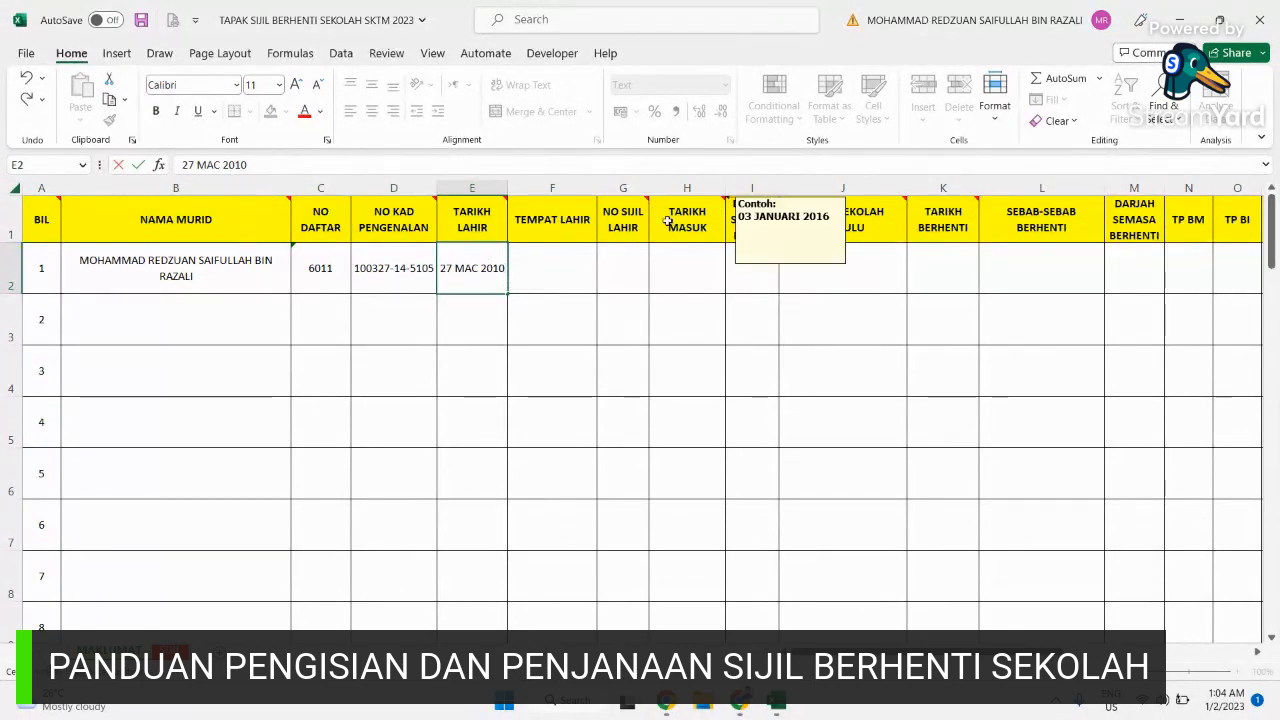
Step: Enter birthplace HOSPITAL KUALA LUMPUR, the birth certificate number, entry date 02 JANUARI 2017 and entry class 1
click(547, 258)
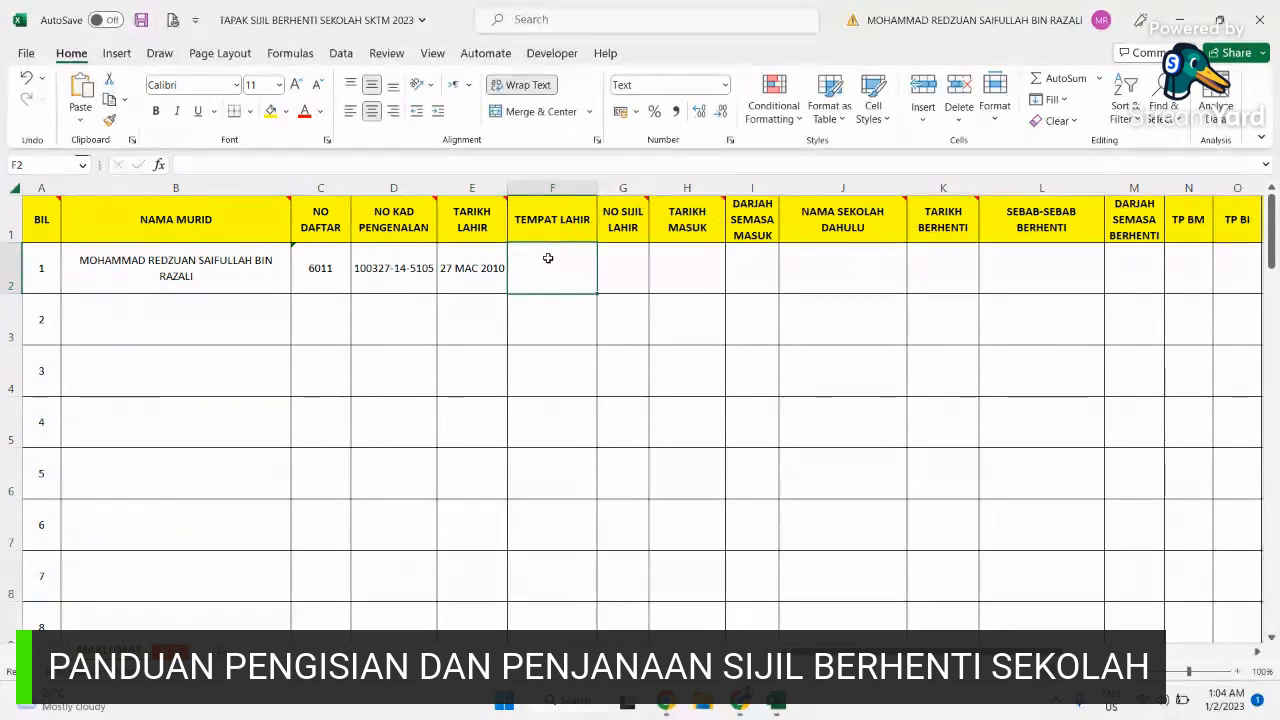
text(H)
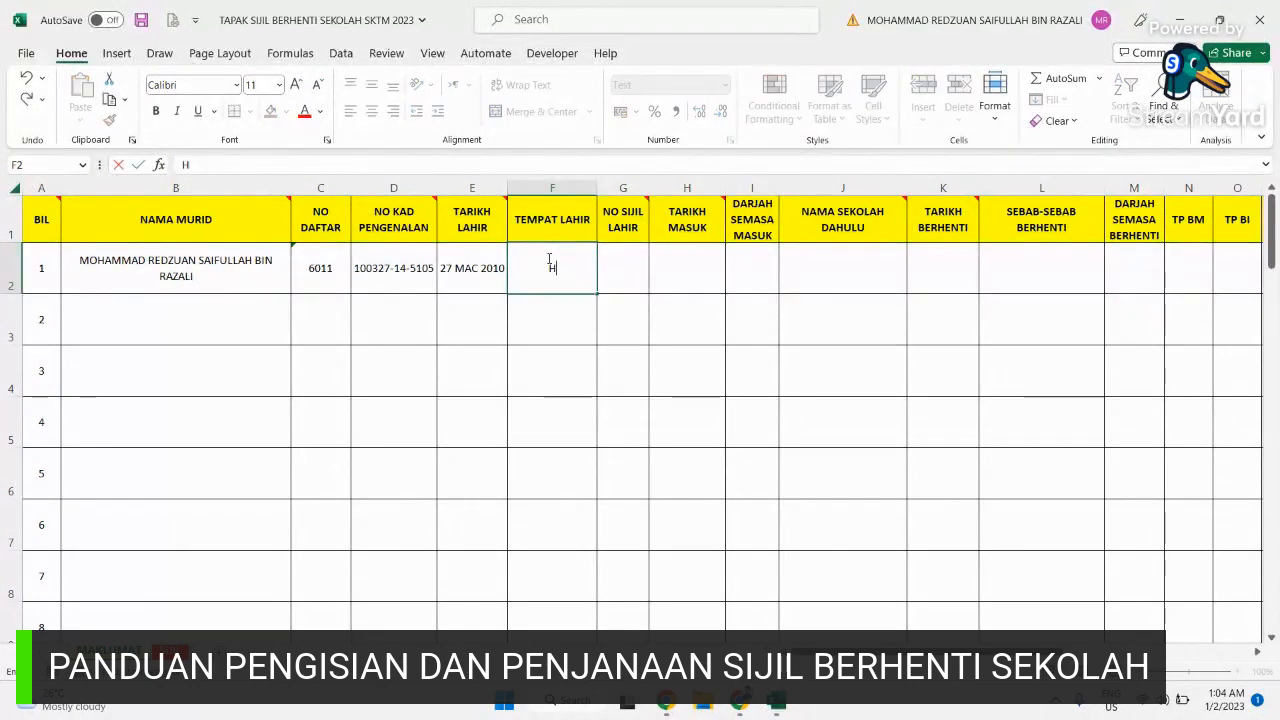
text(OSPITAL KUALA)
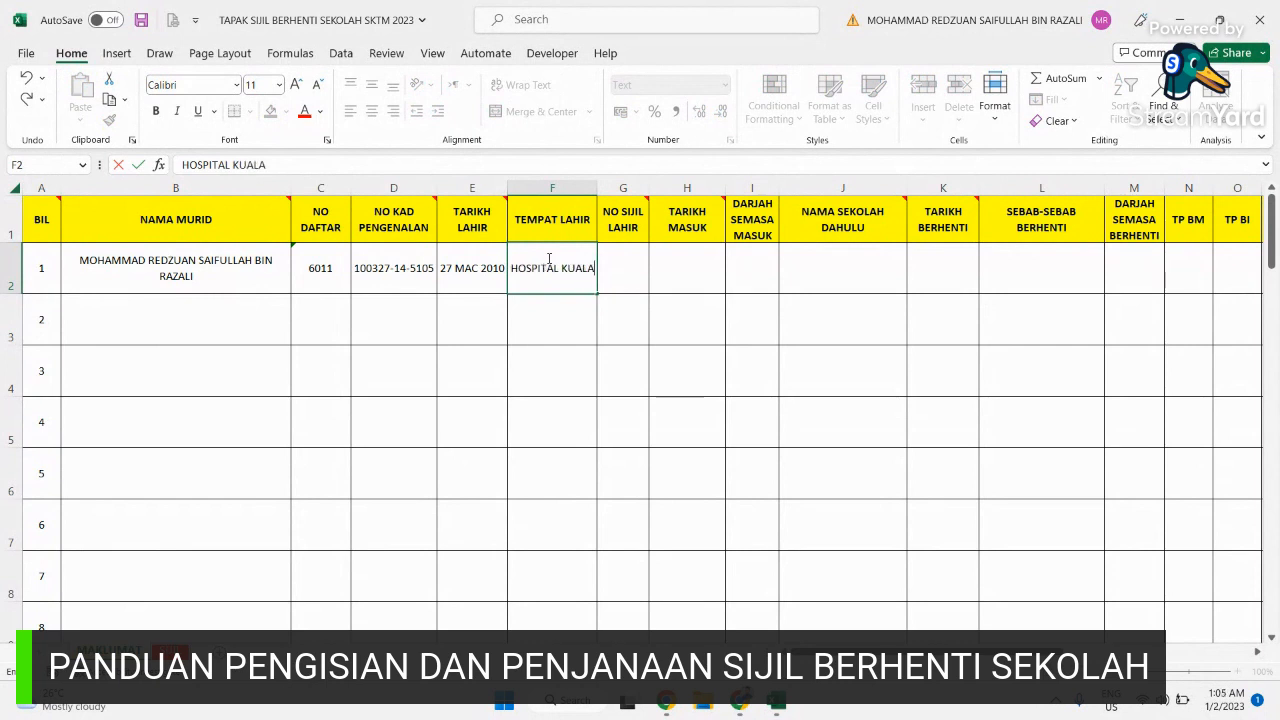
text( LUMPUR)
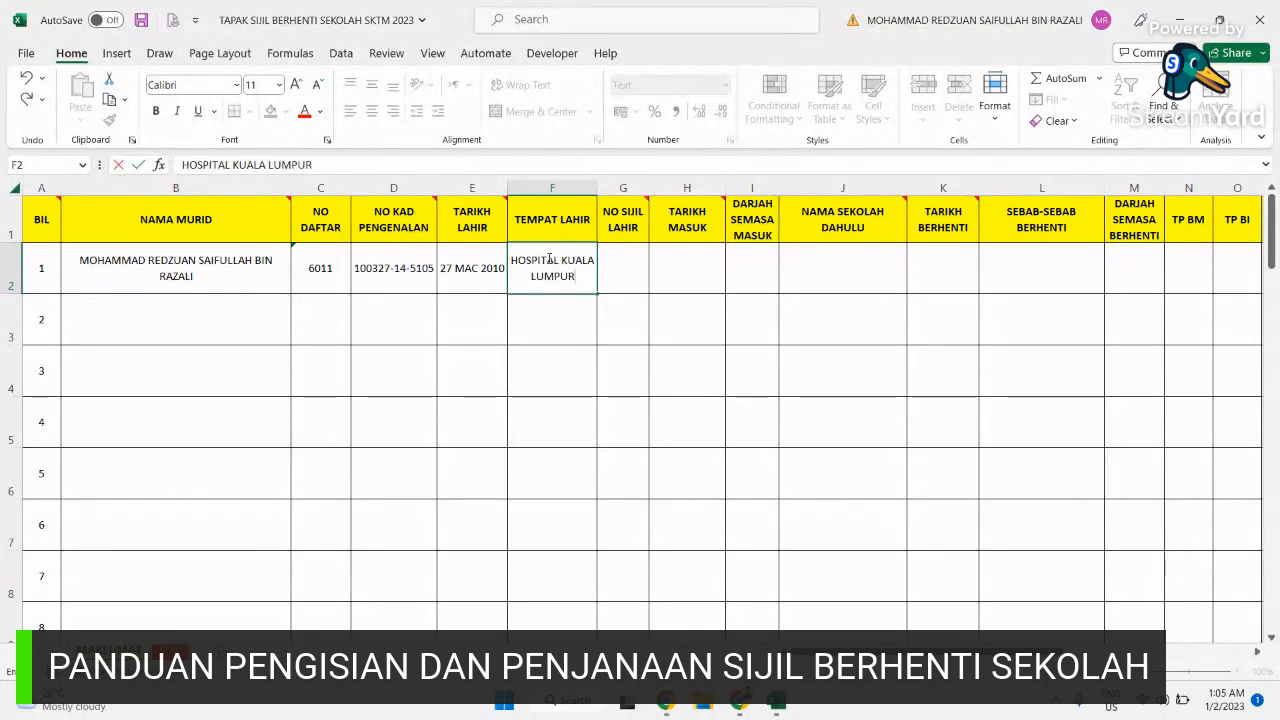
key(Tab)
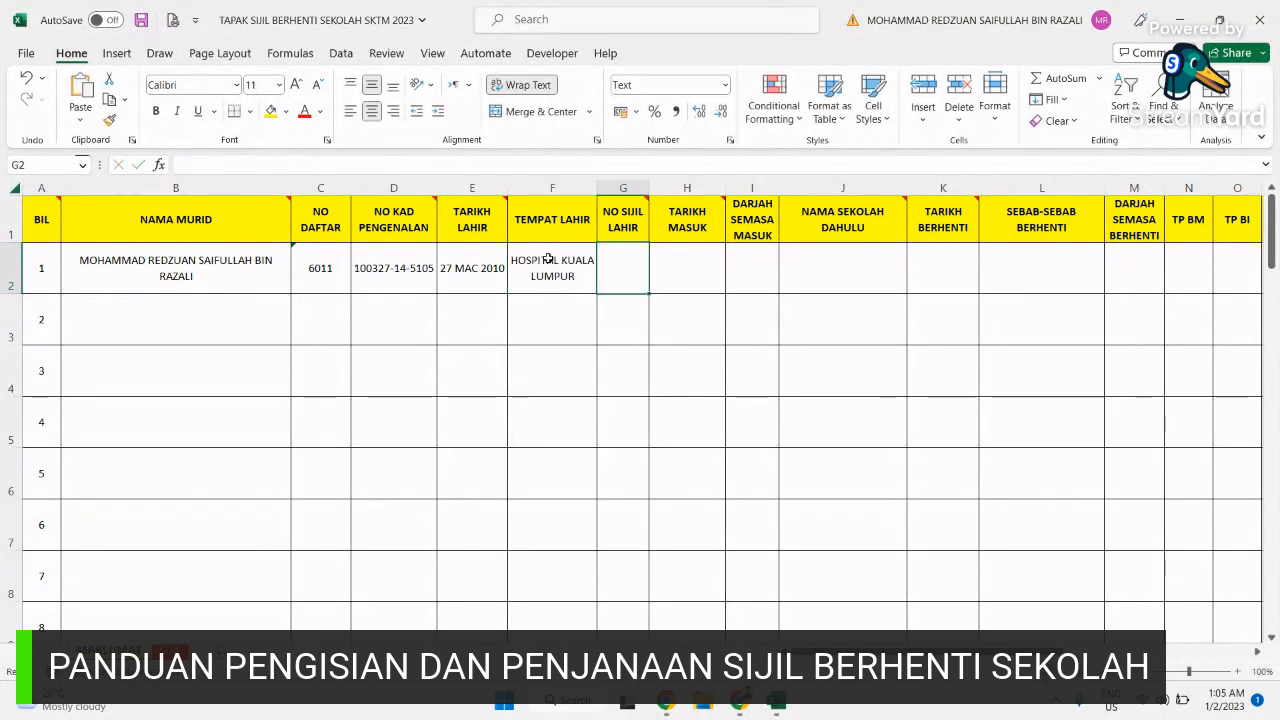
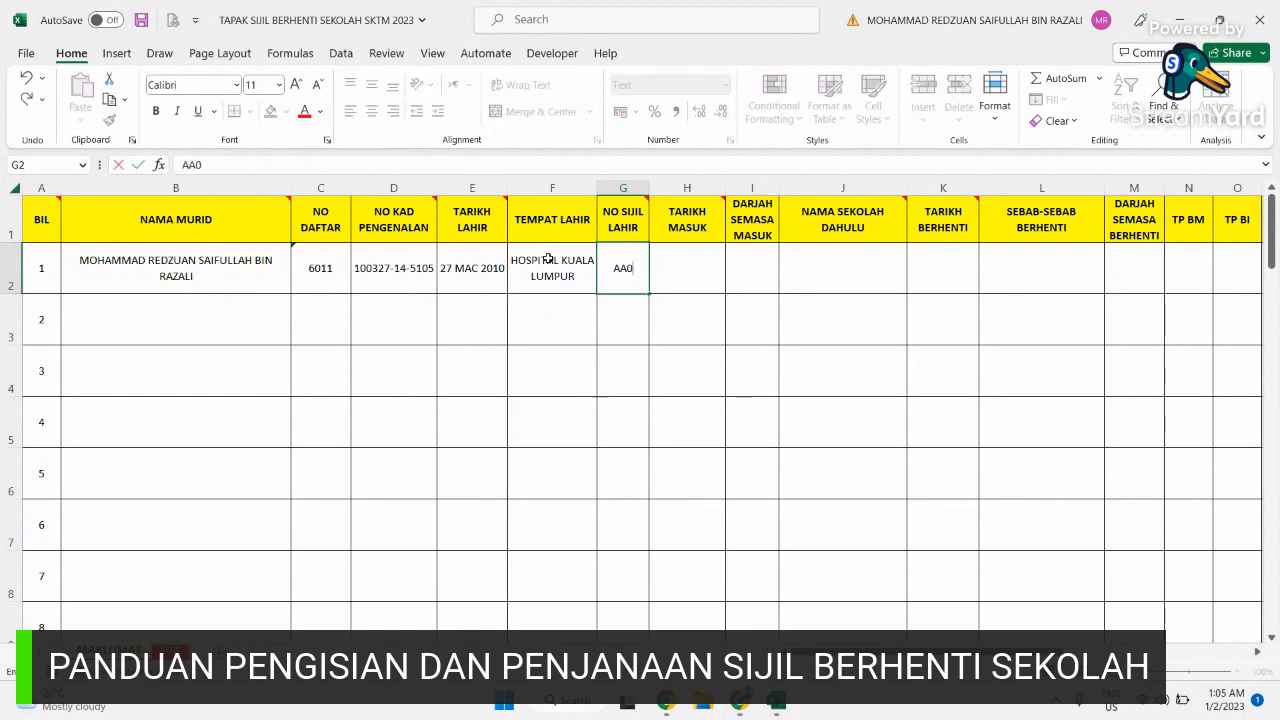
key(Tab)
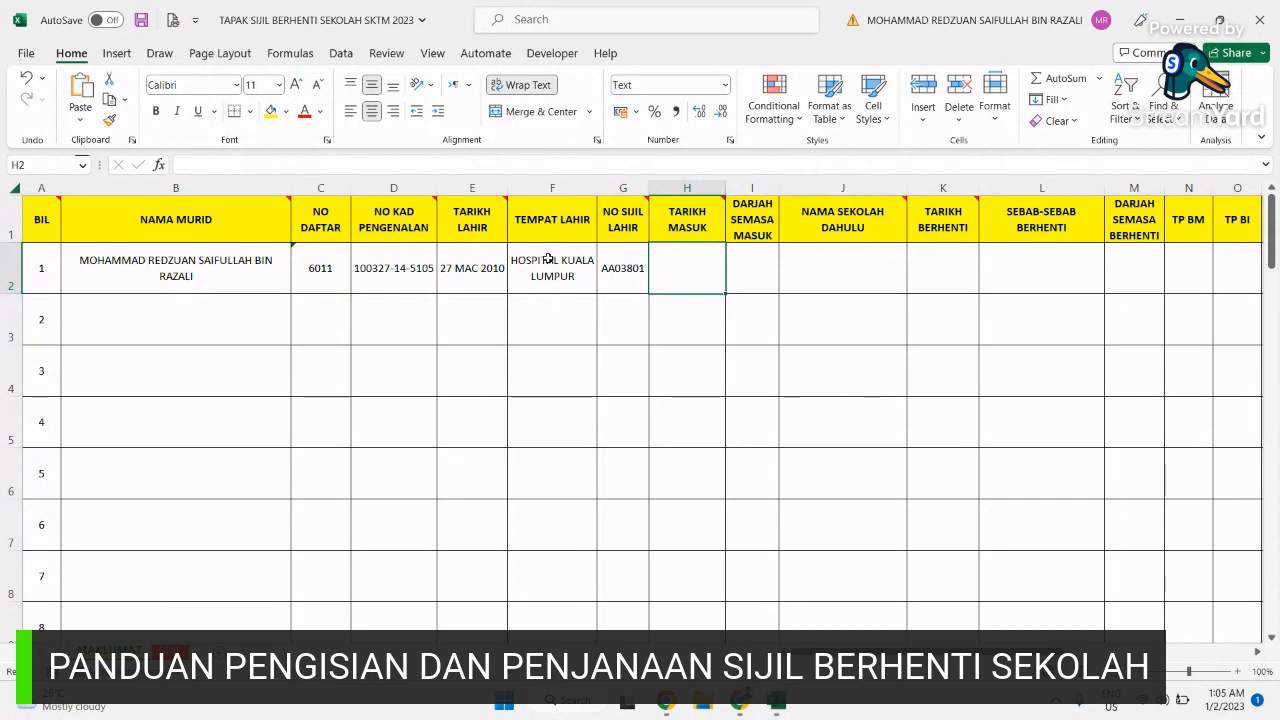
text(0)
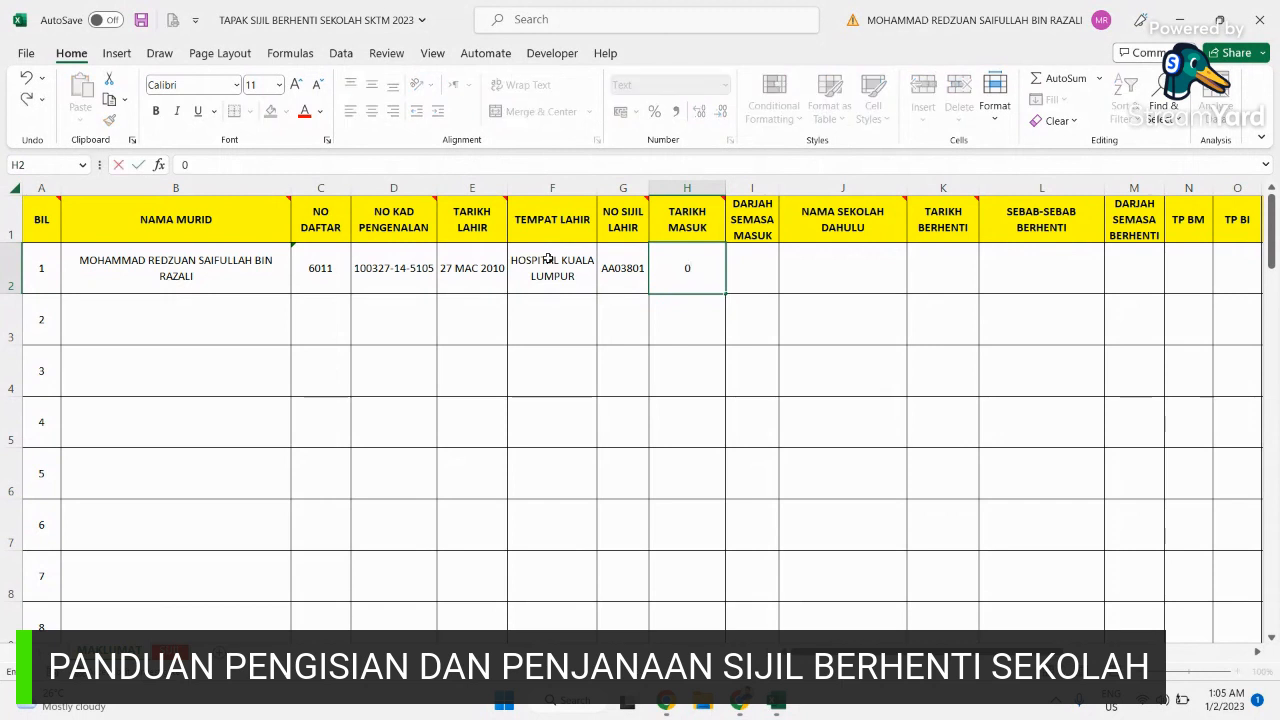
text(2 JANUARI 20)
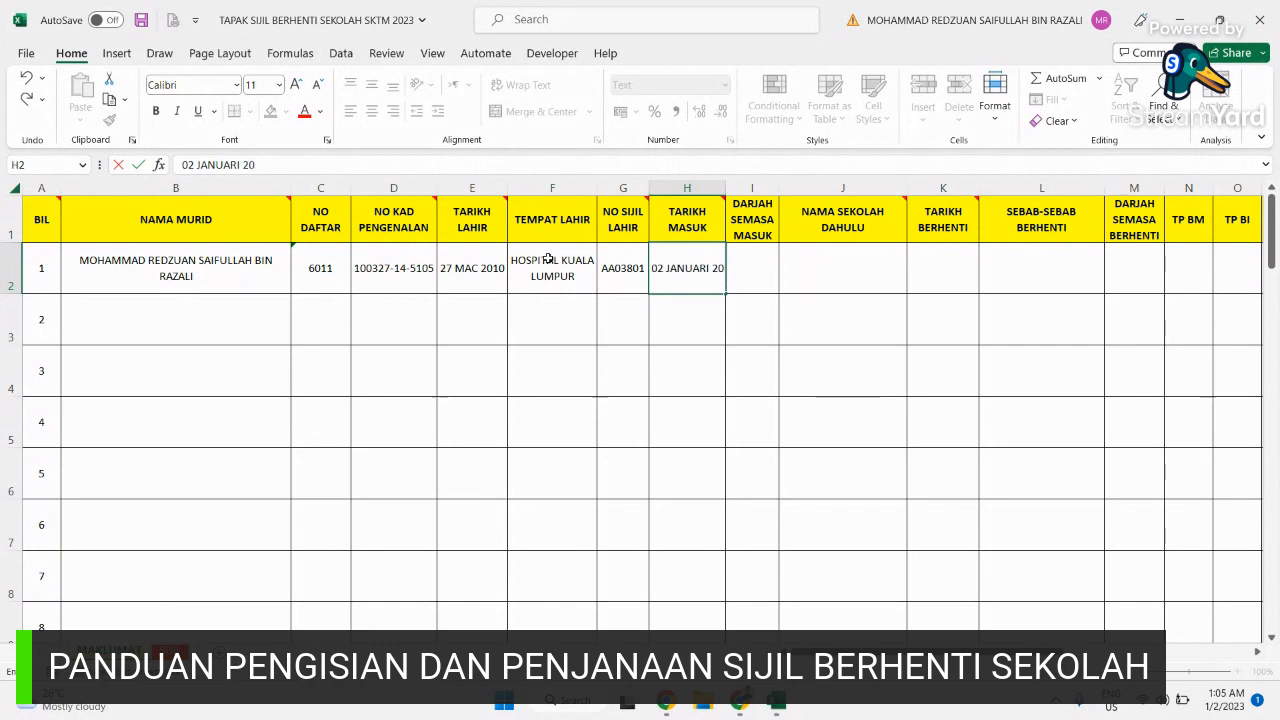
text(17)
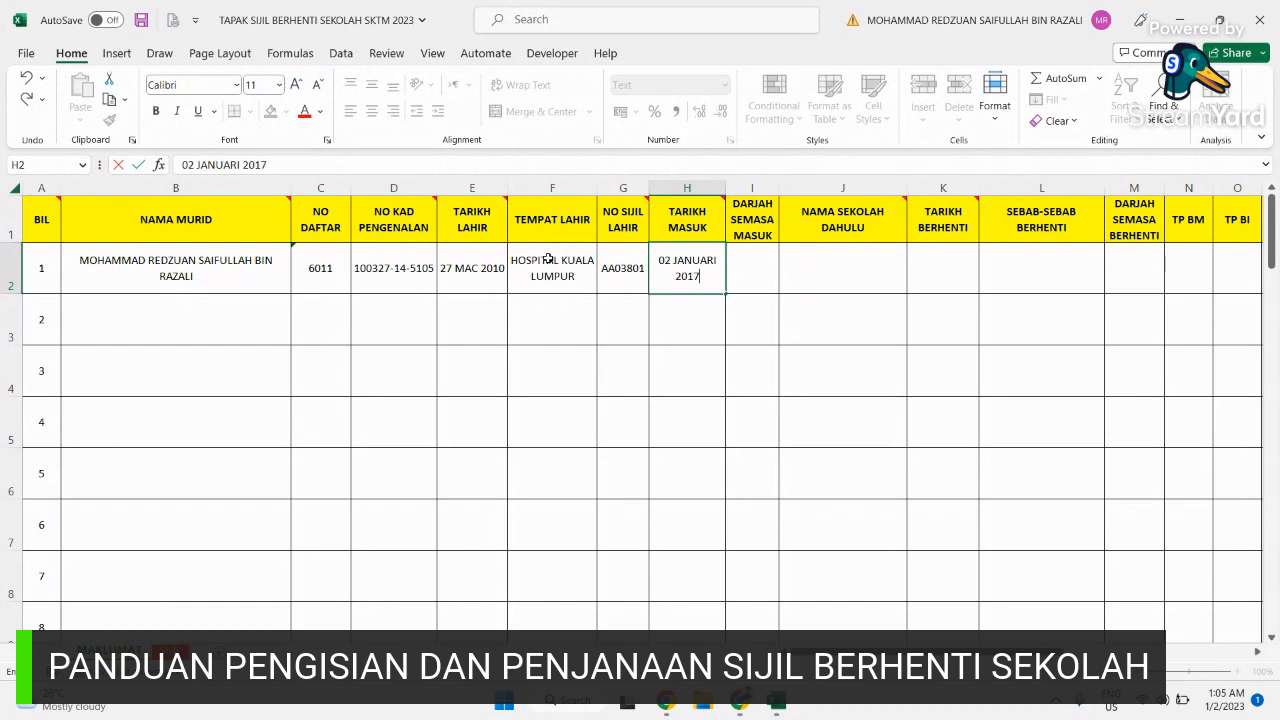
key(Tab)
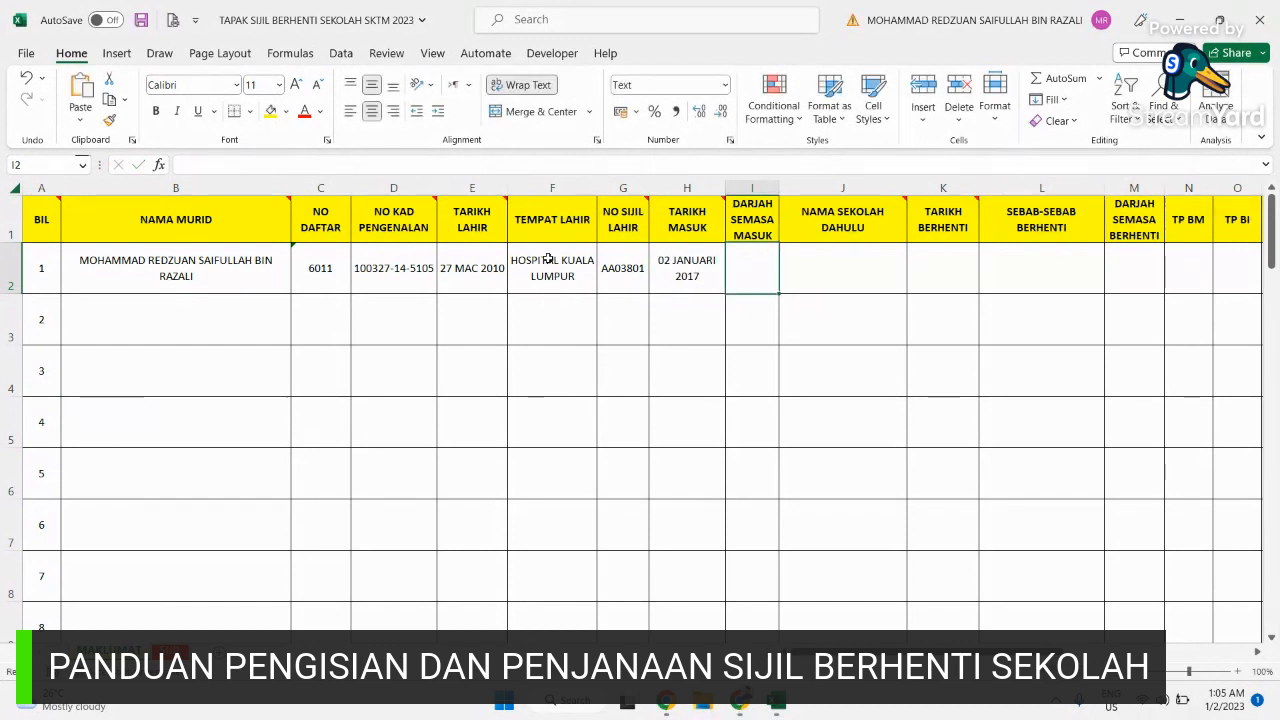
text(1)
key(Tab)
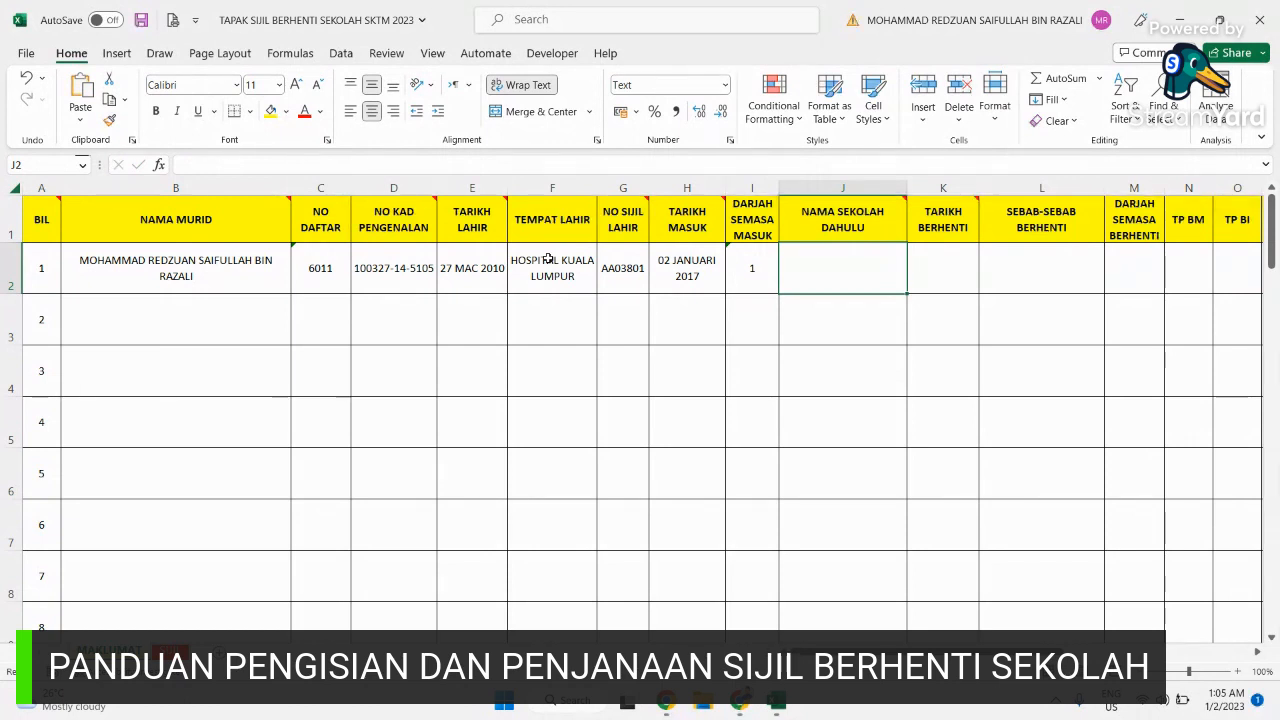
Step: Enter previous school '-', leaving date 17 FEBRUARI 2023, reason TAMAT SEKOLAH RENDAH and leaving class 6
text(-)
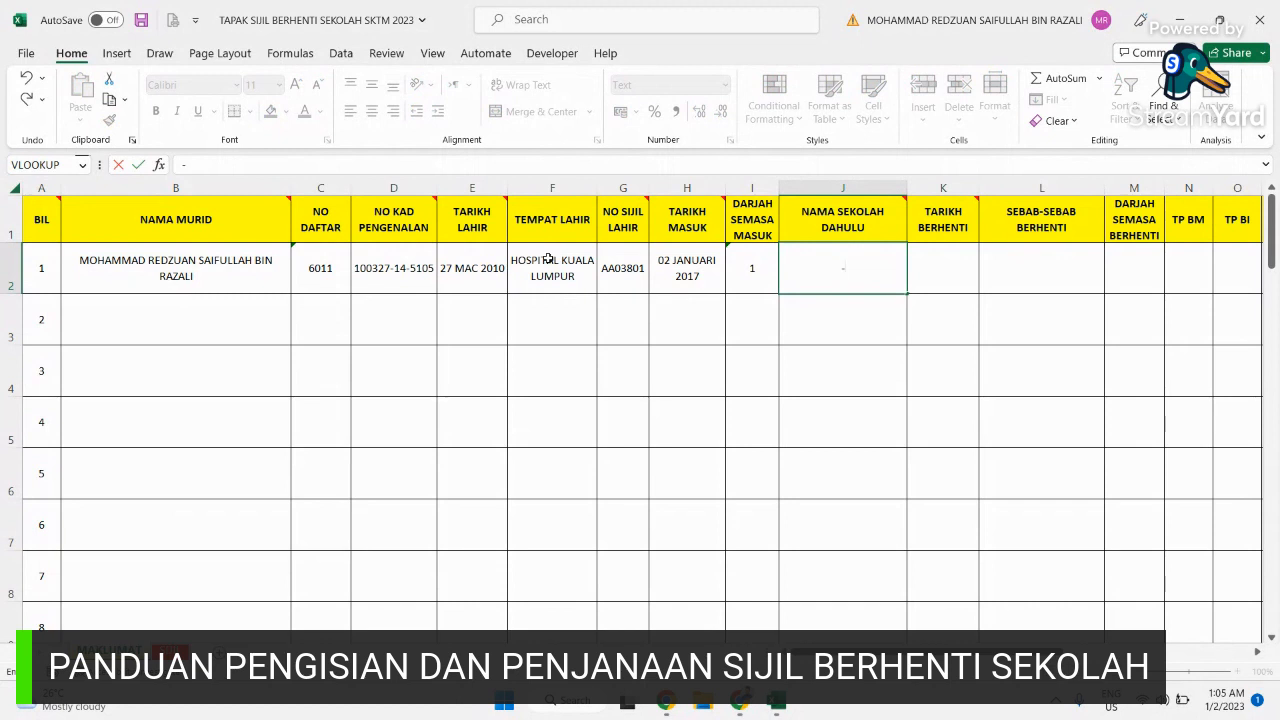
key(Tab)
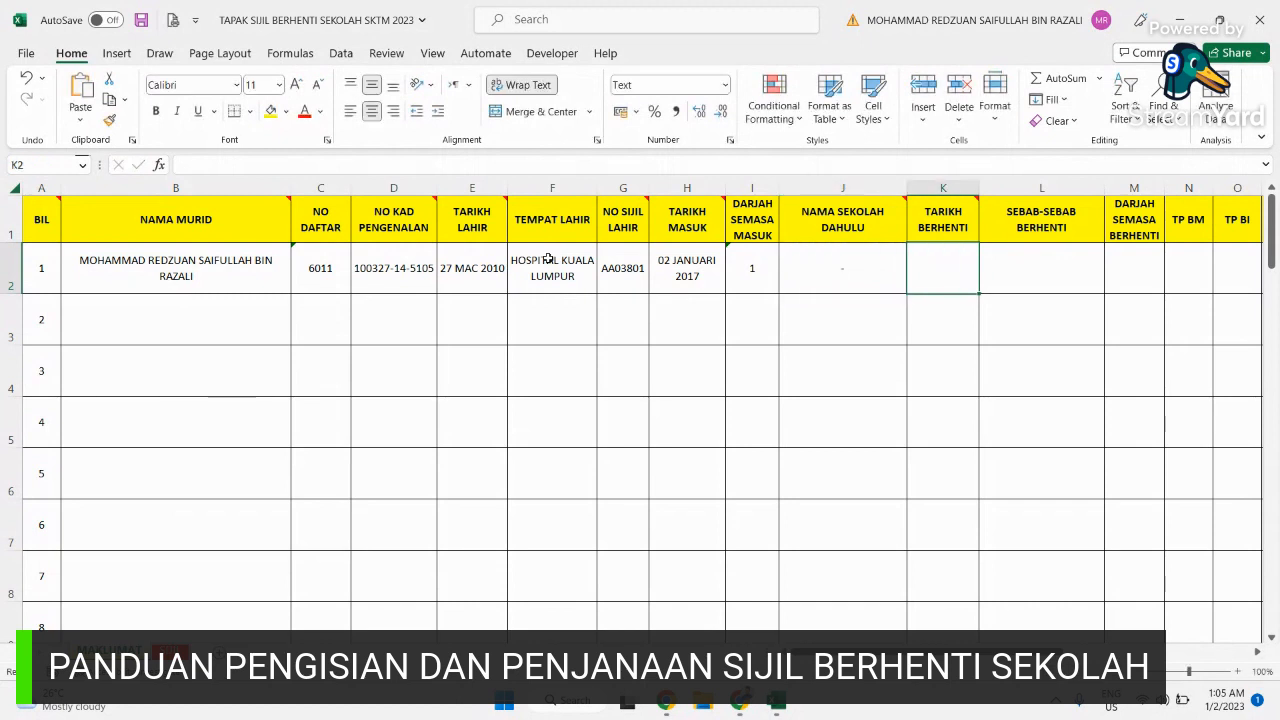
text(1)
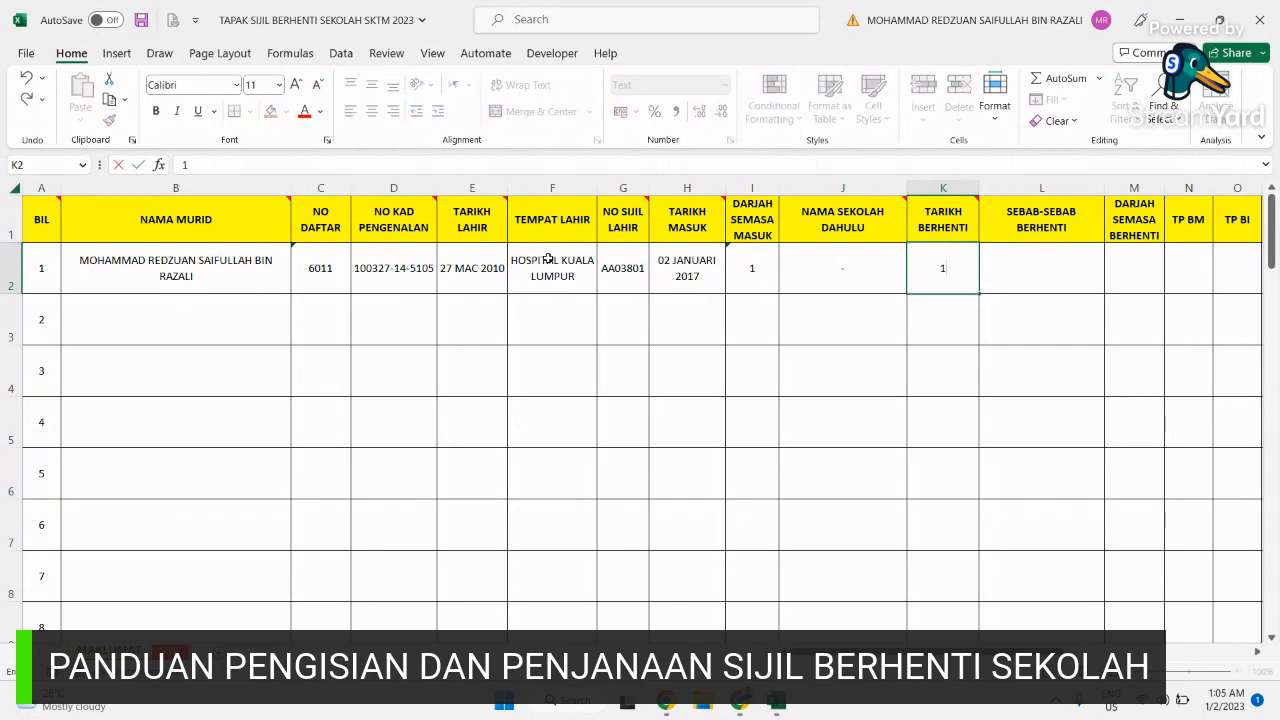
text(7 FEBRUARI)
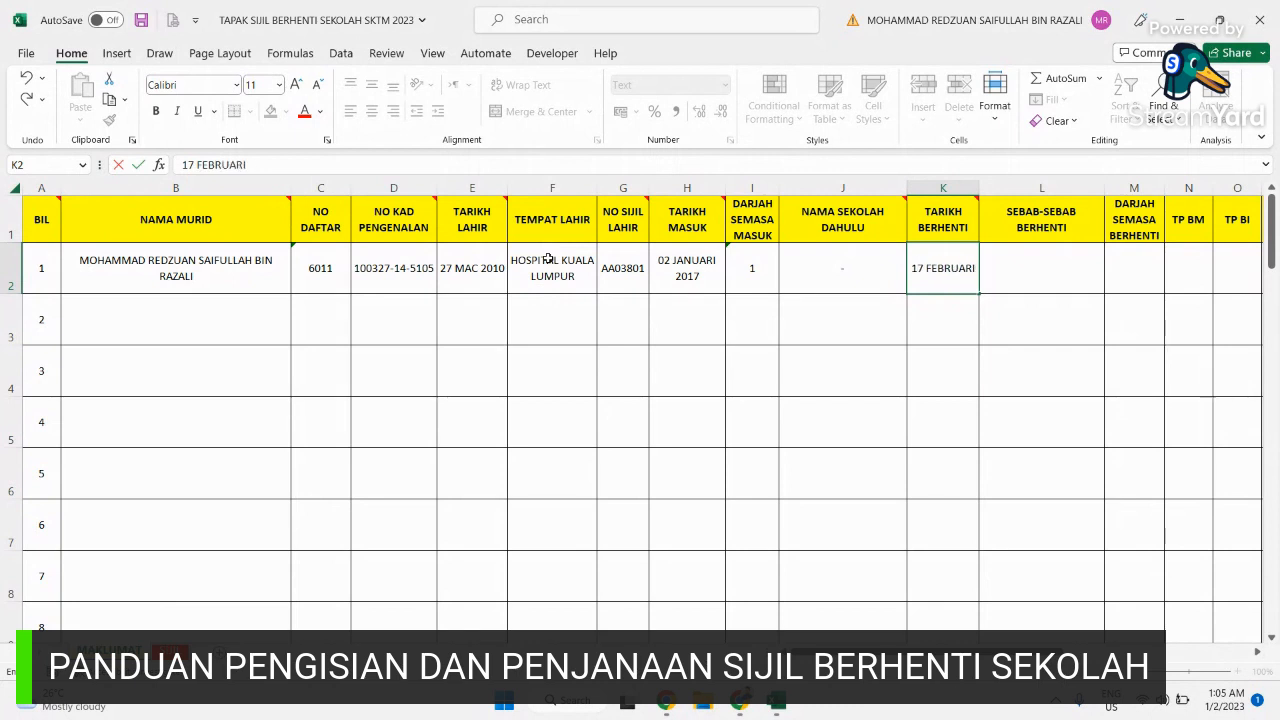
text( 2023)
key(Tab)
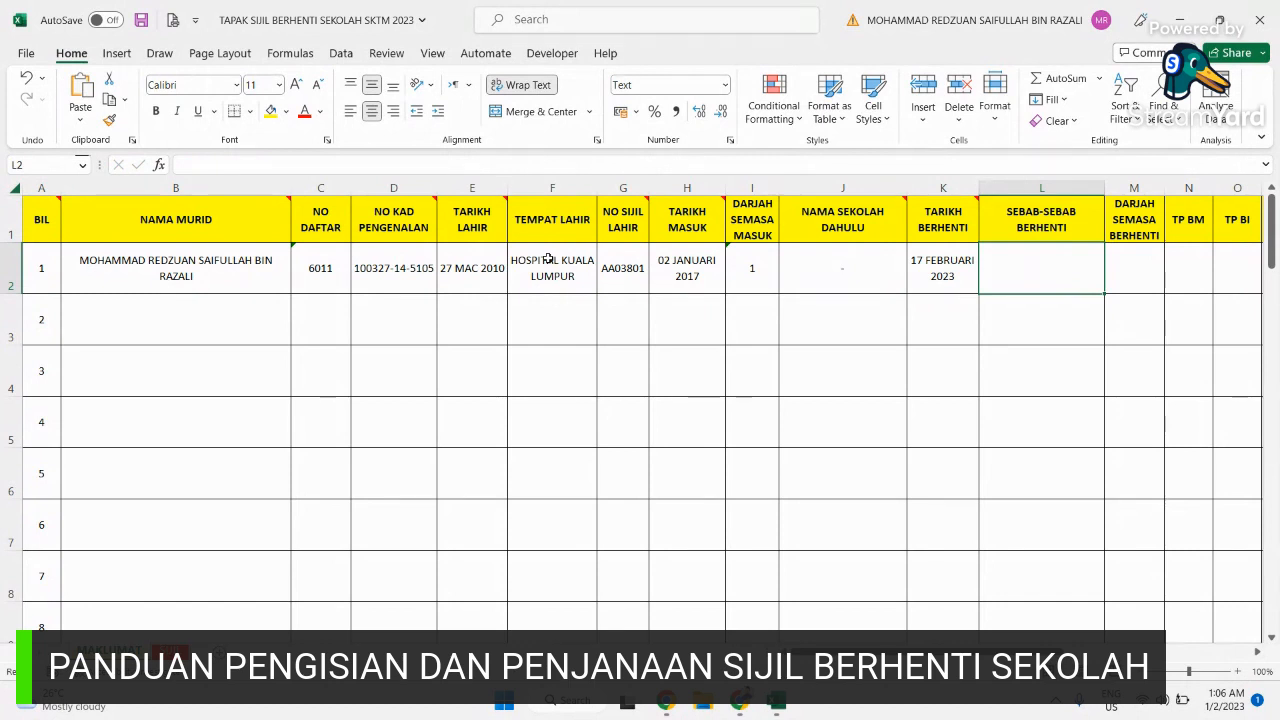
text(TAMAT S)
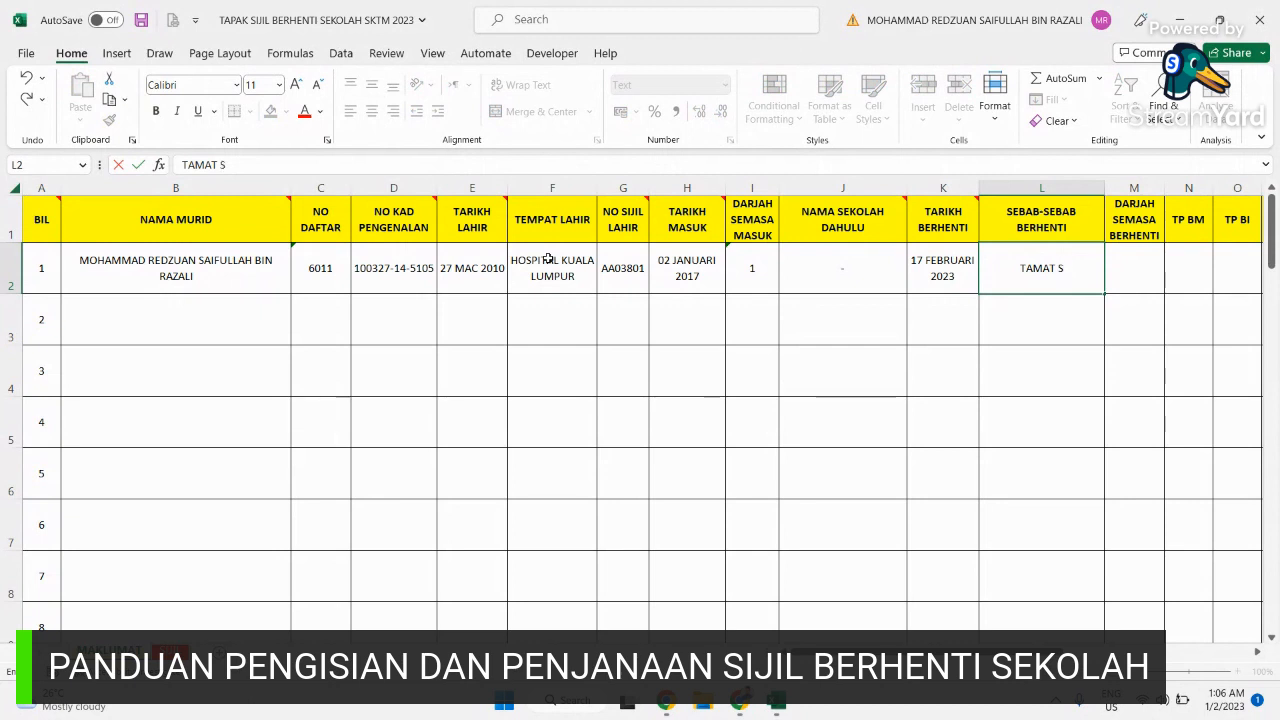
key(BackSpace)
text(PE)
text(EKOLAH)
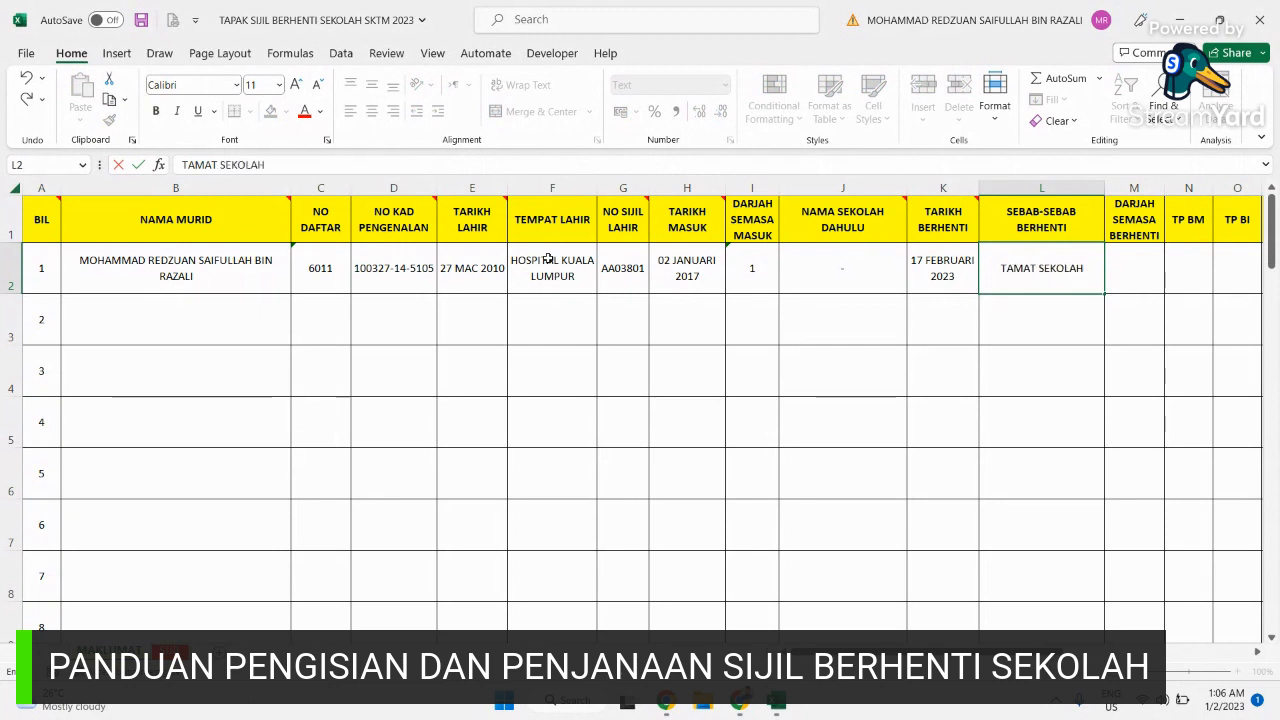
text( RENDAH)
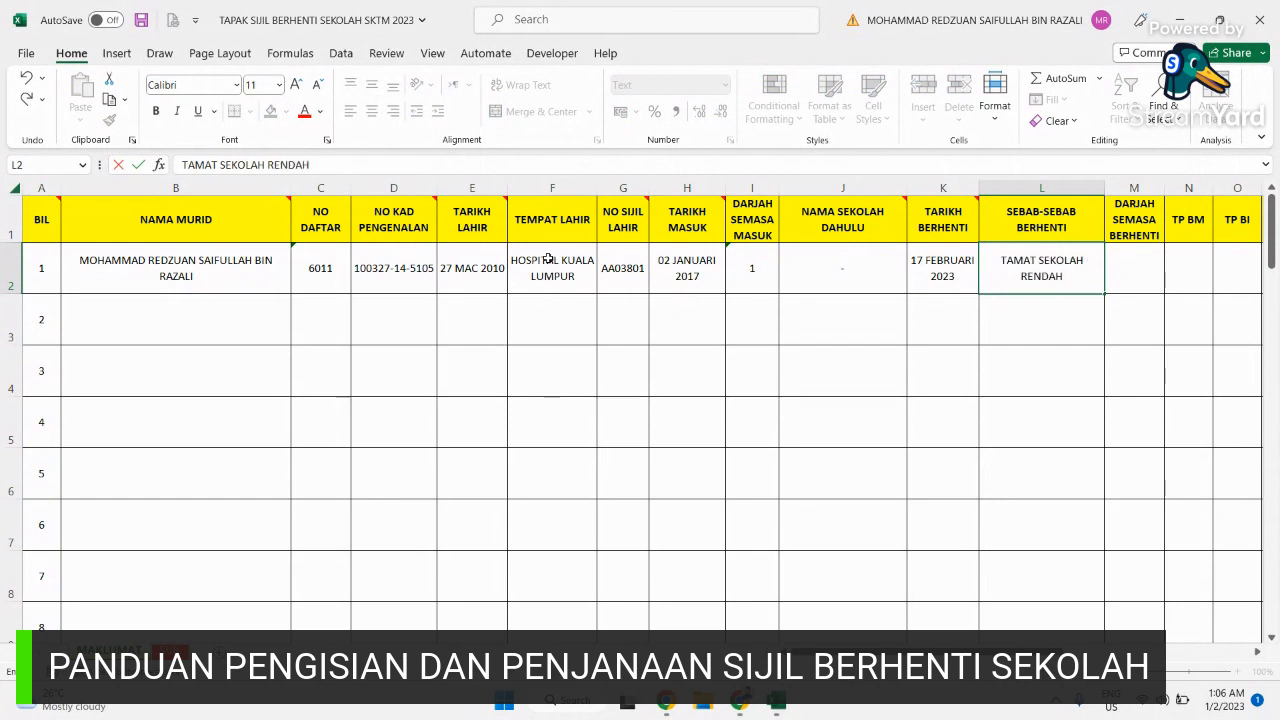
key(Tab)
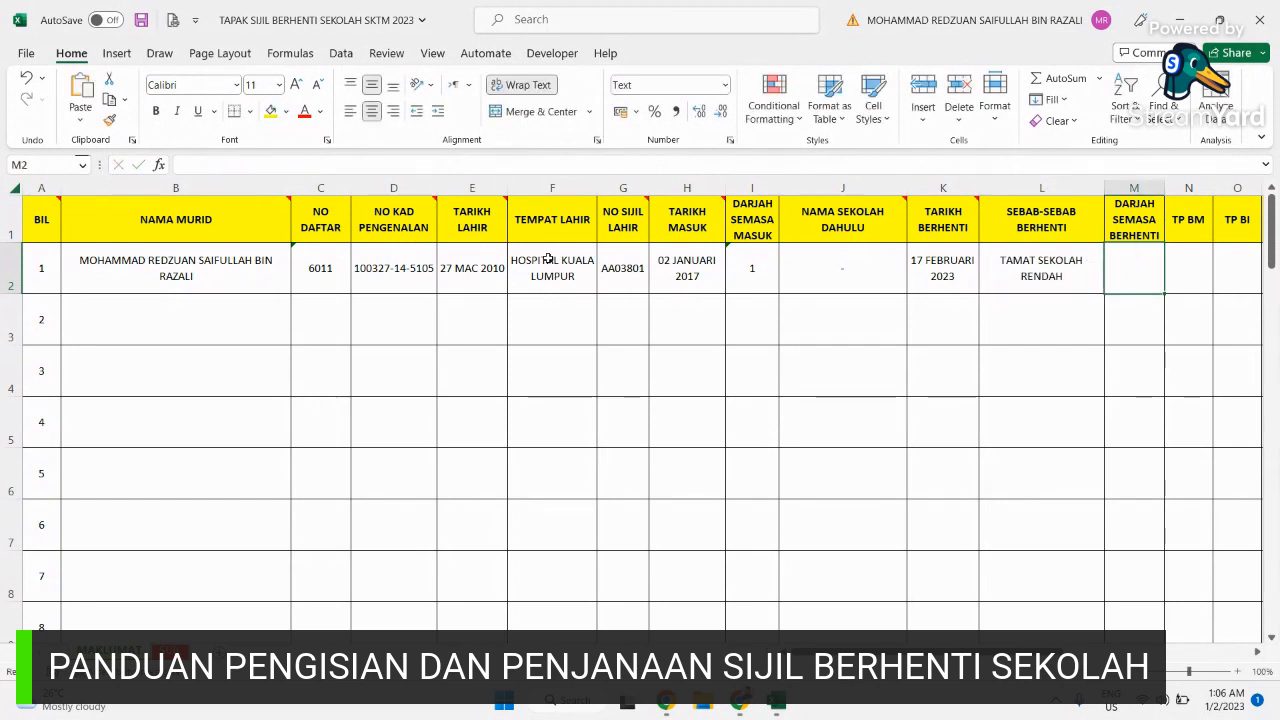
text(6)
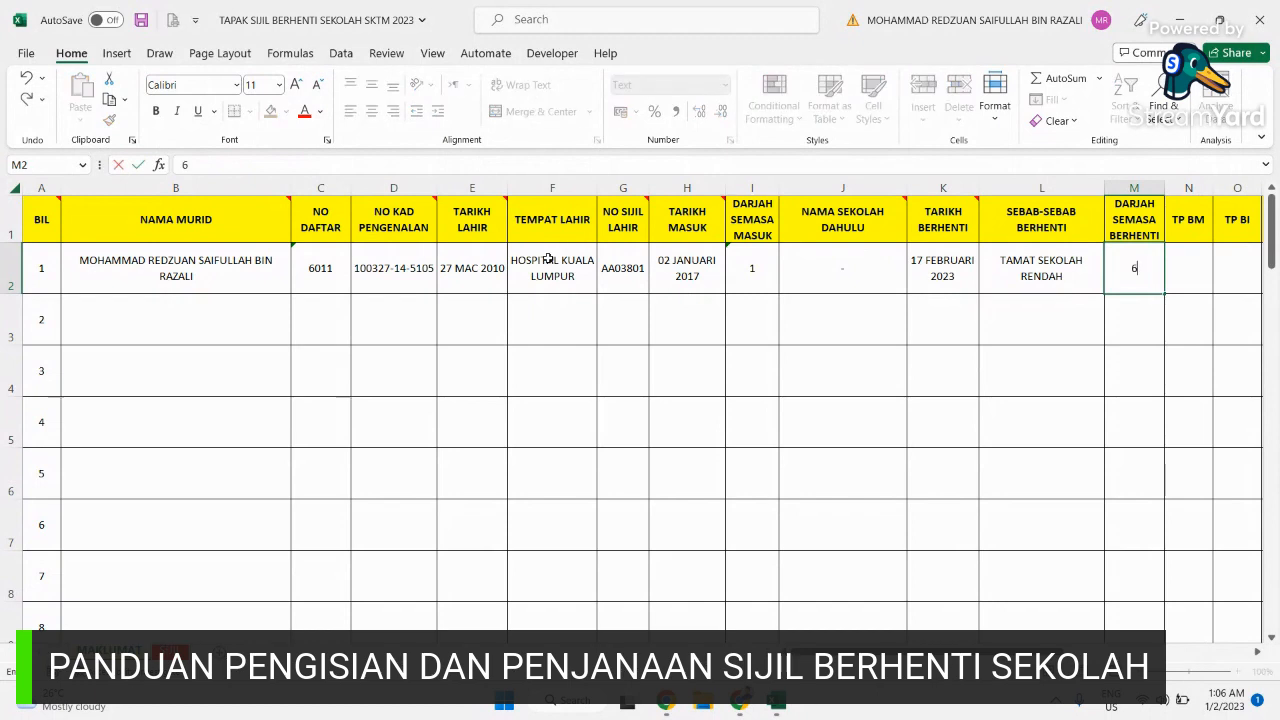
key(Tab)
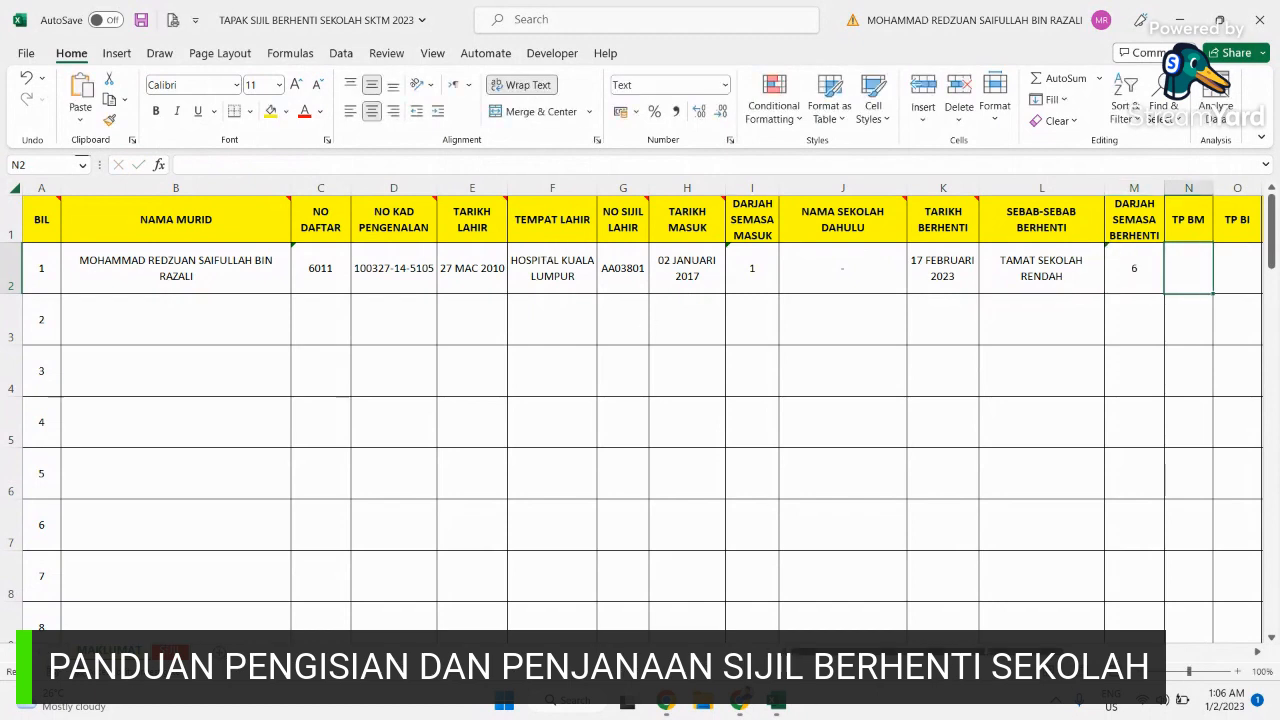
scroll(726, 391, right, 6)
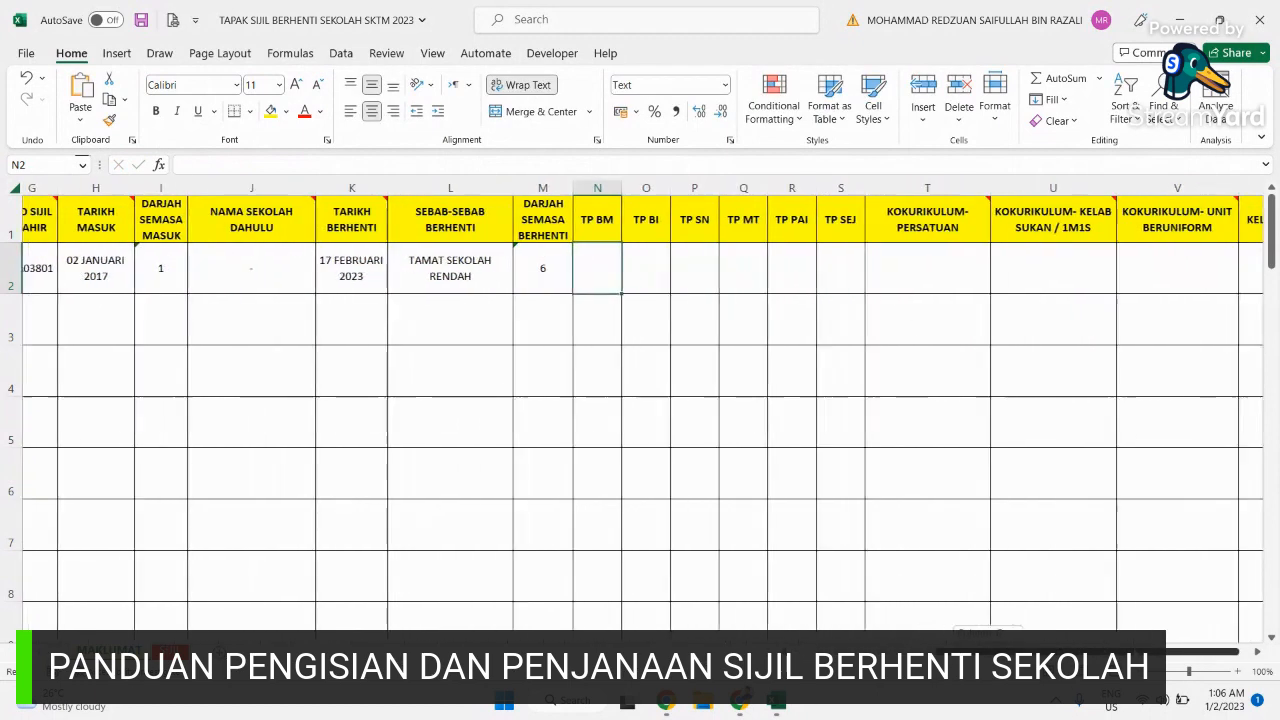
click(610, 208)
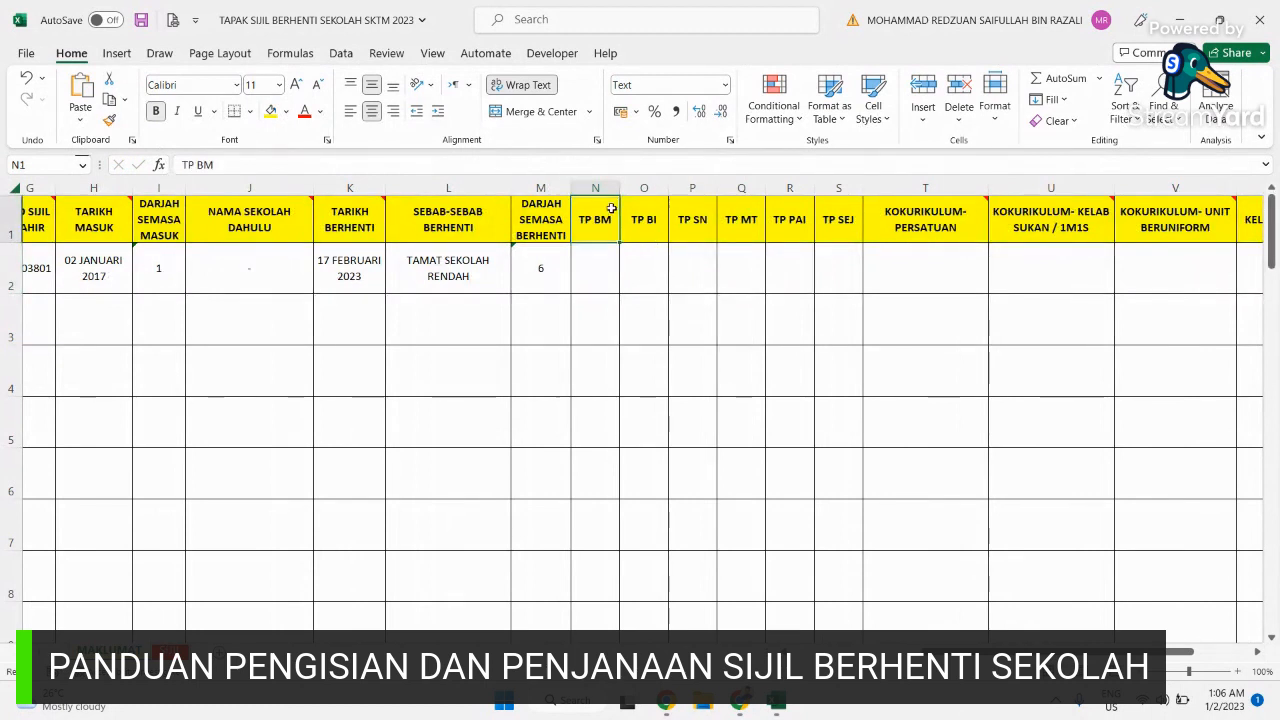
click(640, 212)
click(703, 210)
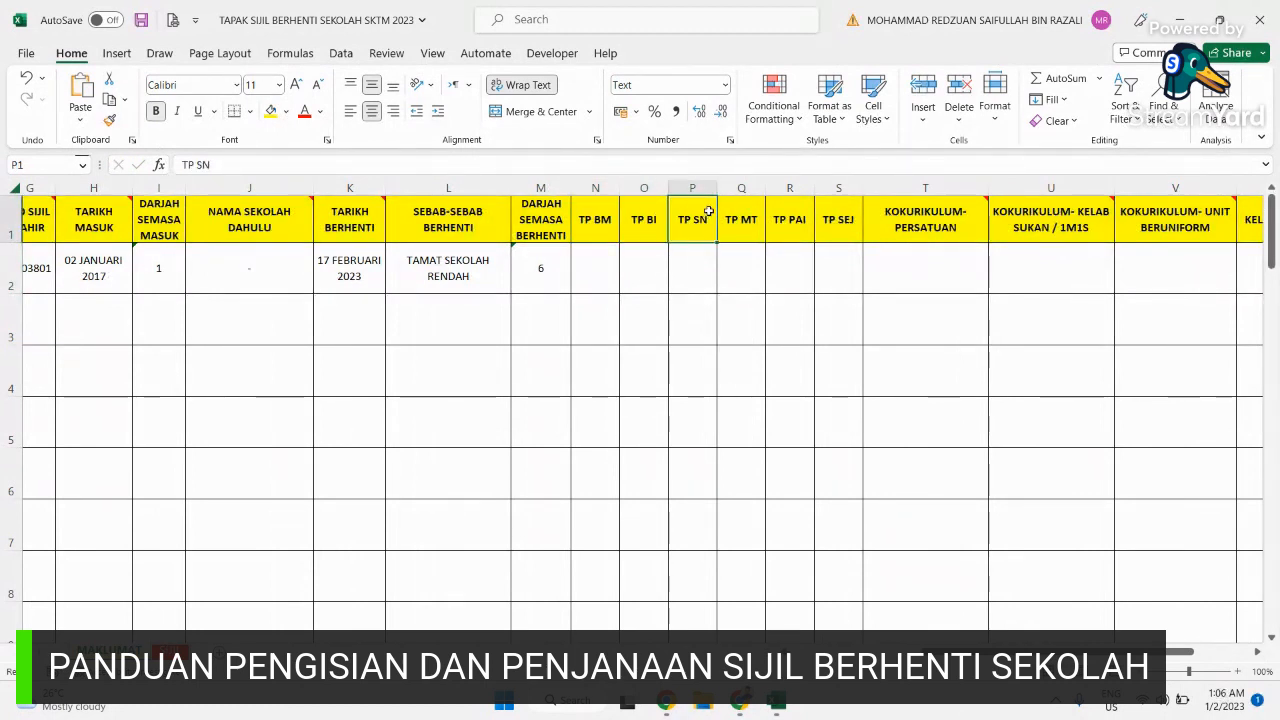
click(742, 217)
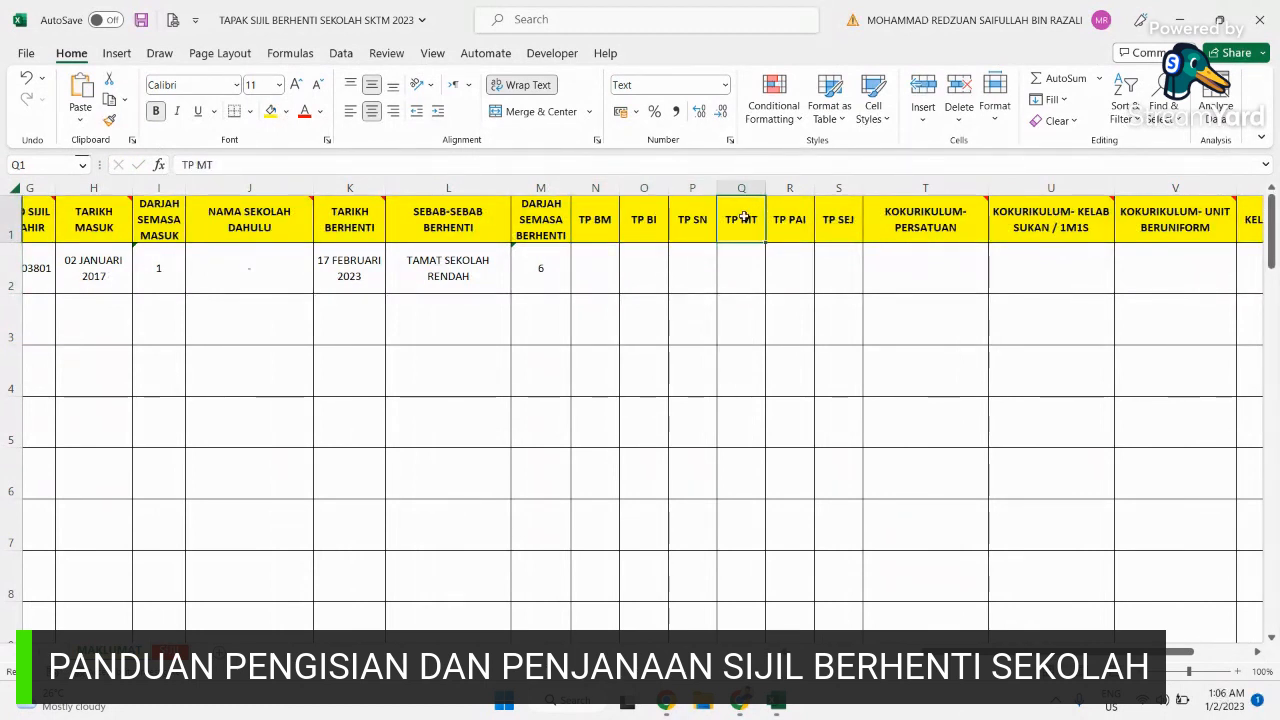
click(804, 222)
click(840, 221)
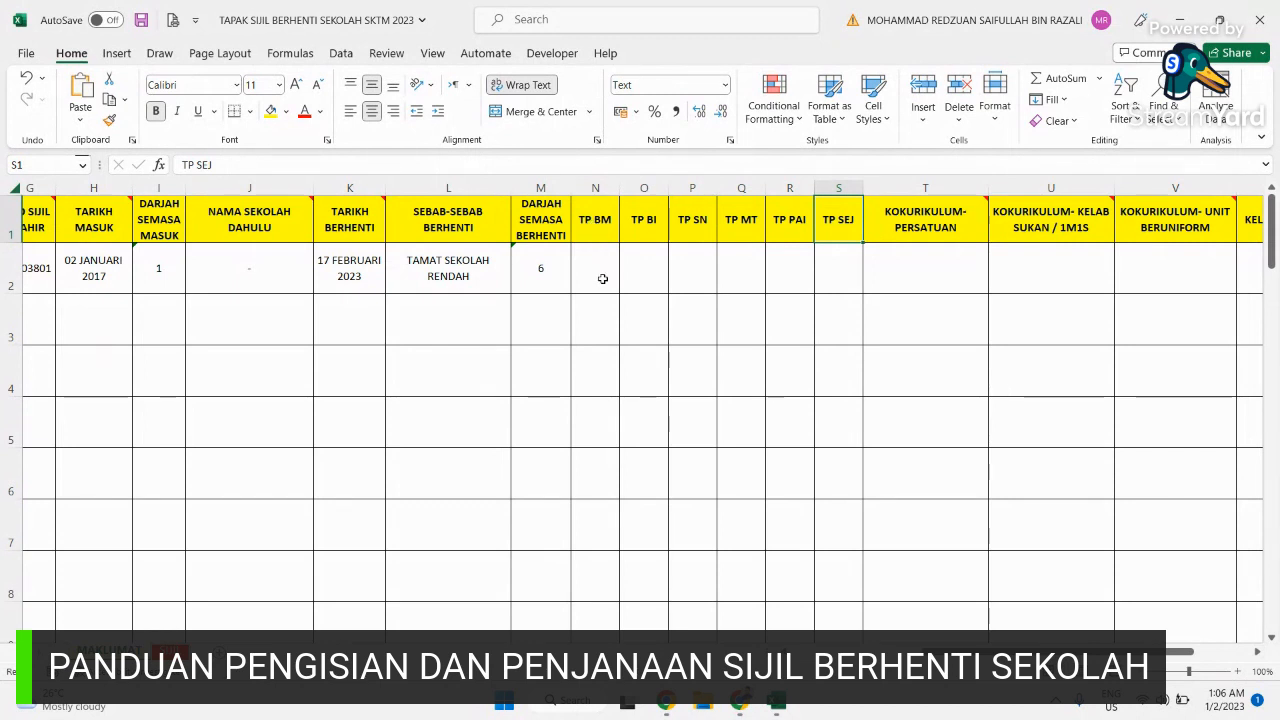
click(612, 232)
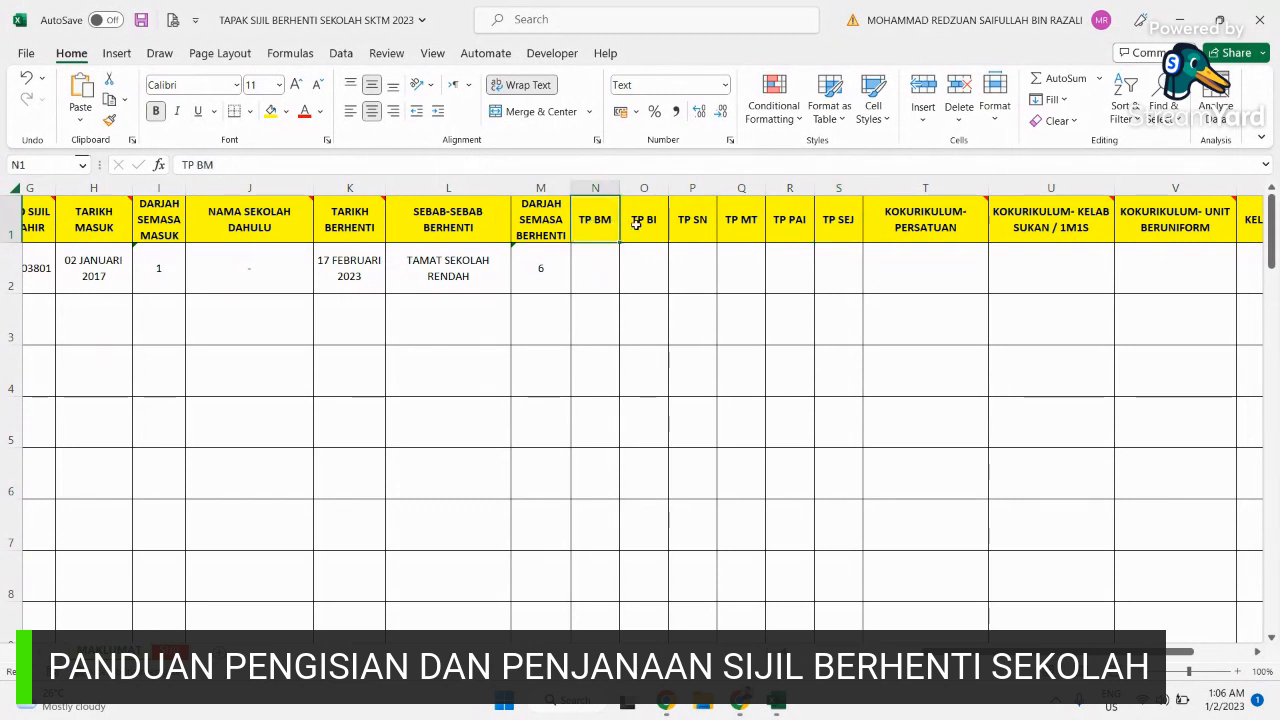
click(636, 224)
click(705, 236)
click(742, 233)
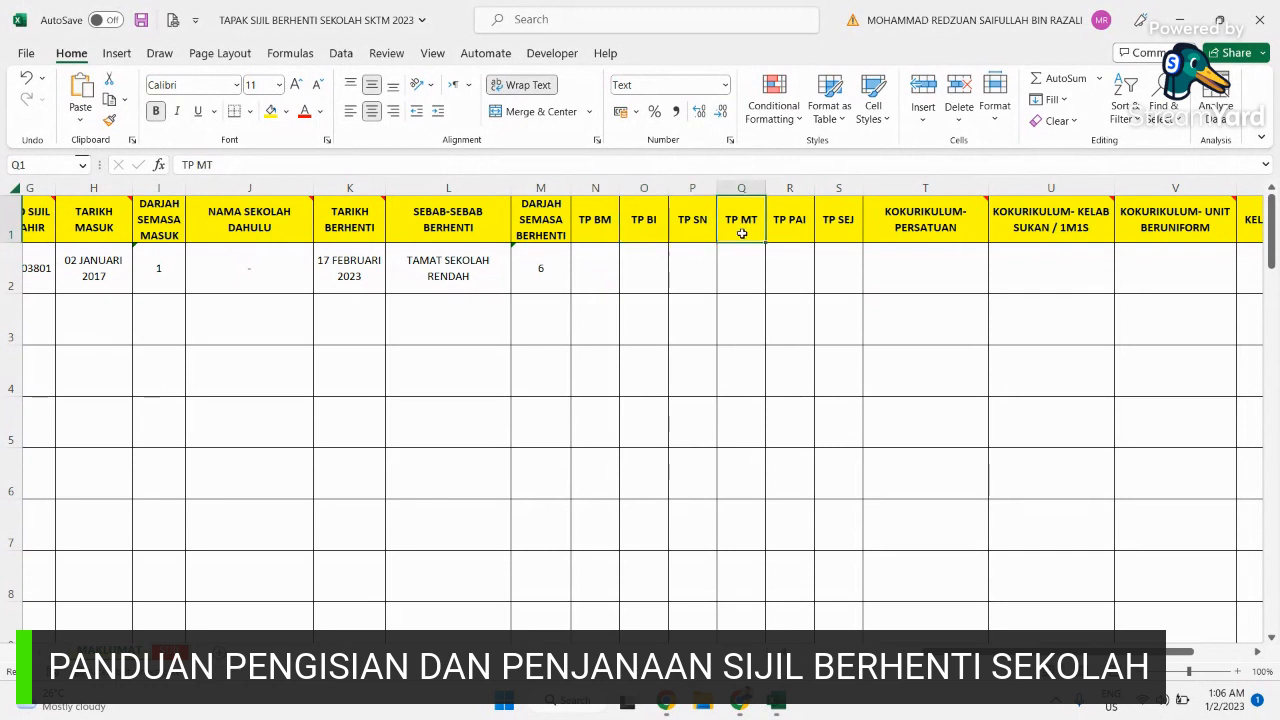
click(796, 234)
click(834, 233)
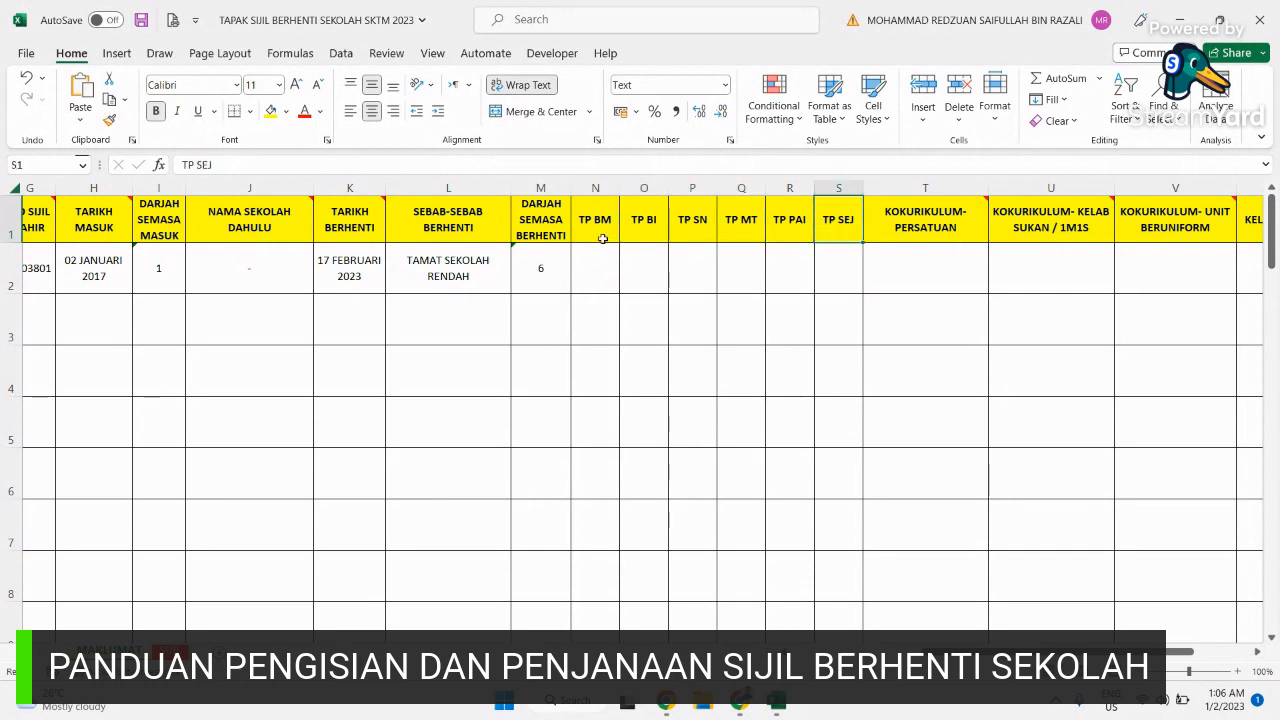
click(605, 268)
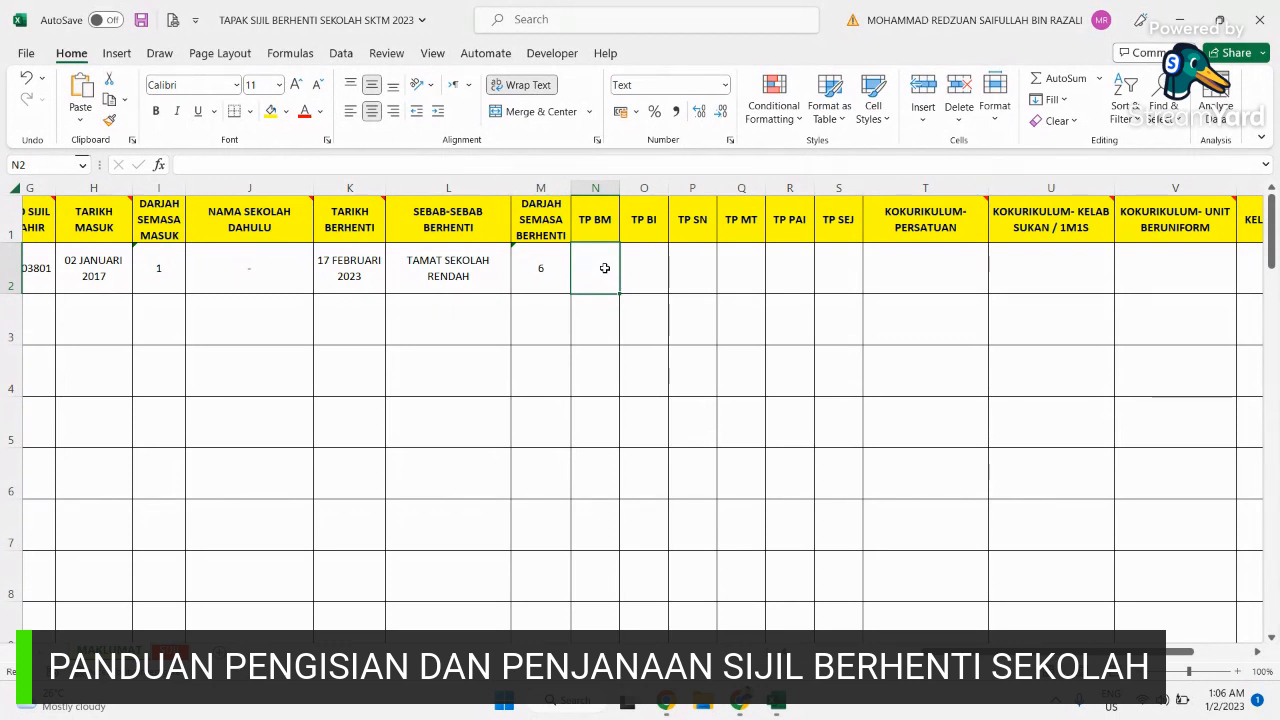
Step: Enter subject levels TP 6, TP 5, TP 4, TP 3, TP 6 and TP 6 in cells N2 through S2
text(TP)
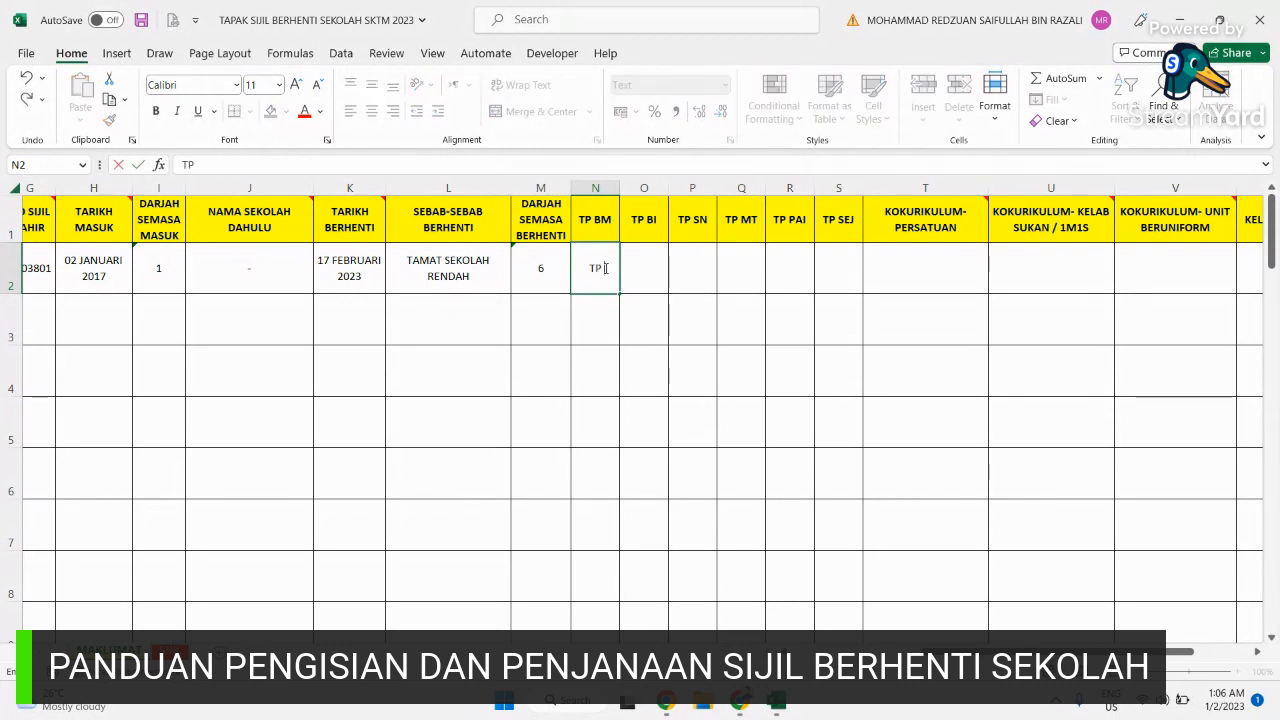
text( 6)
key(Tab)
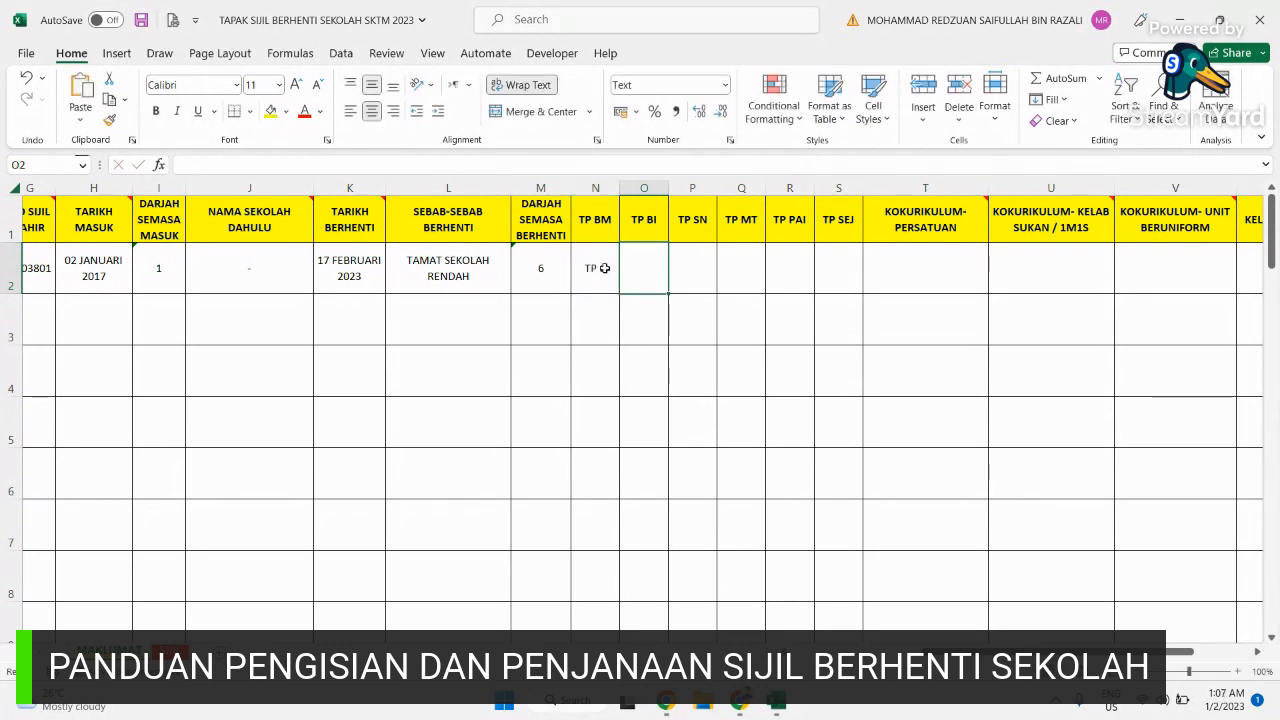
text(TP)
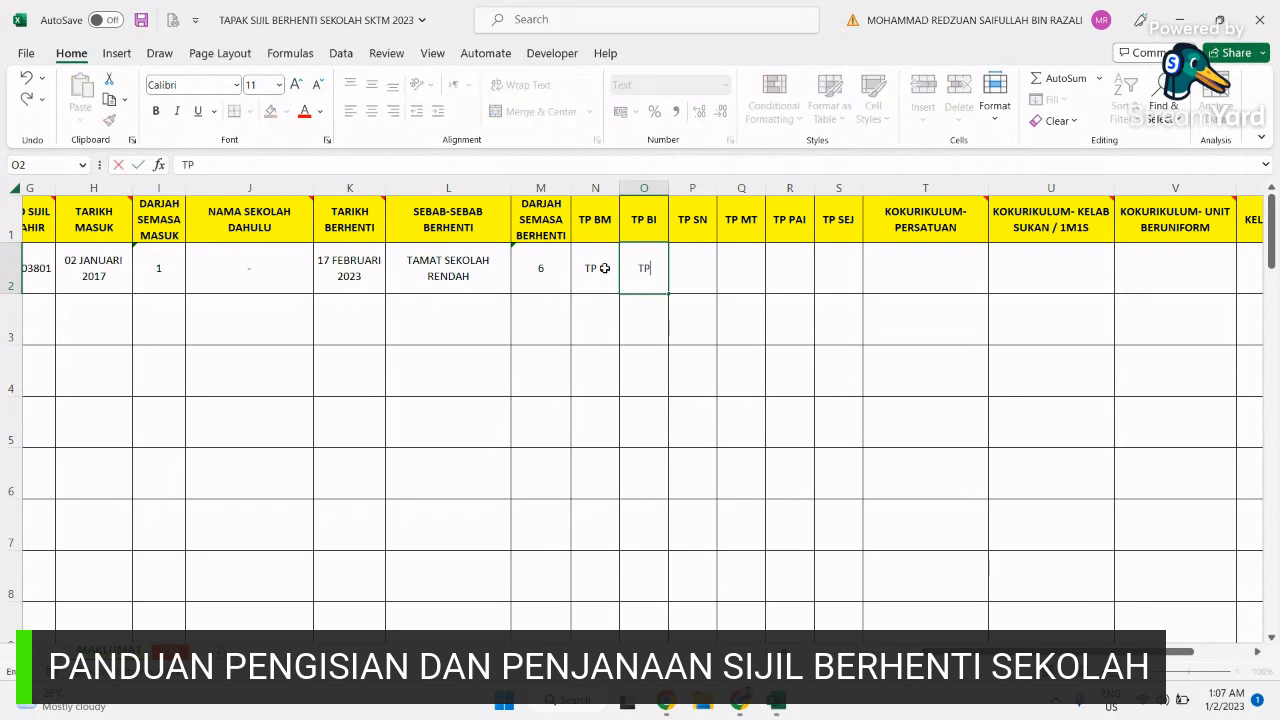
text( 5)
key(Tab)
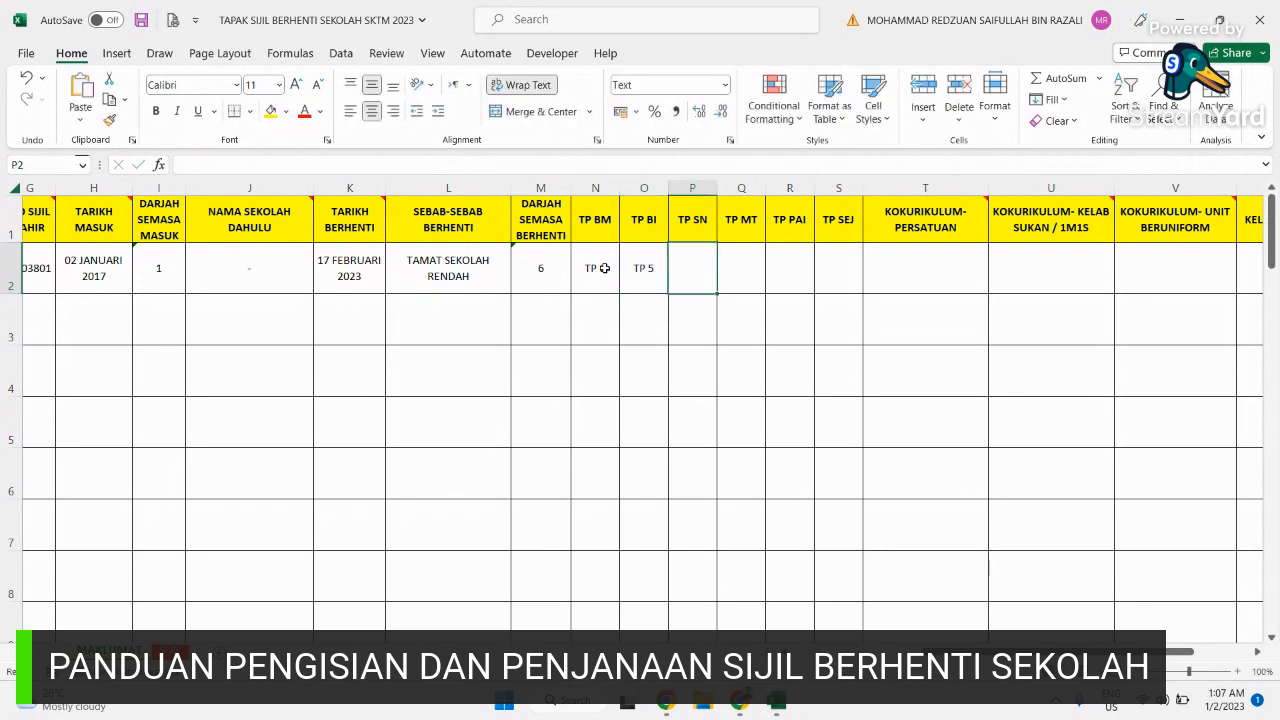
text(TP)
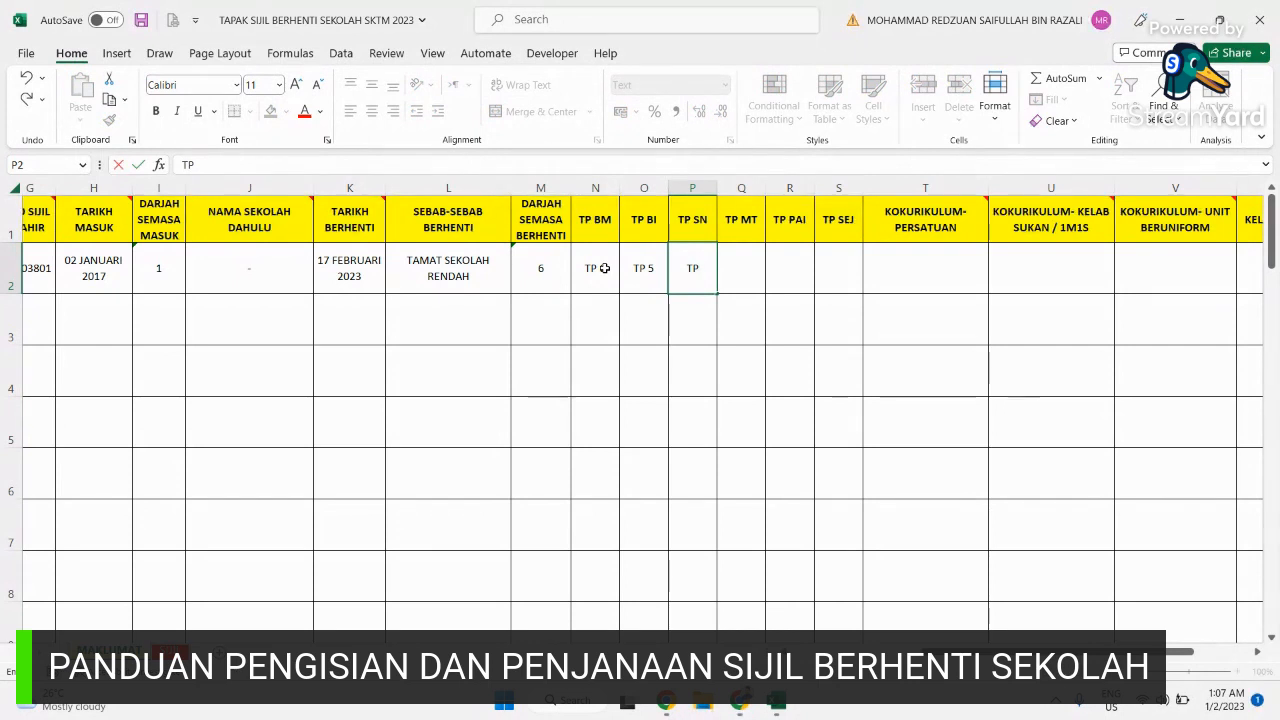
text( 4)
key(Tab)
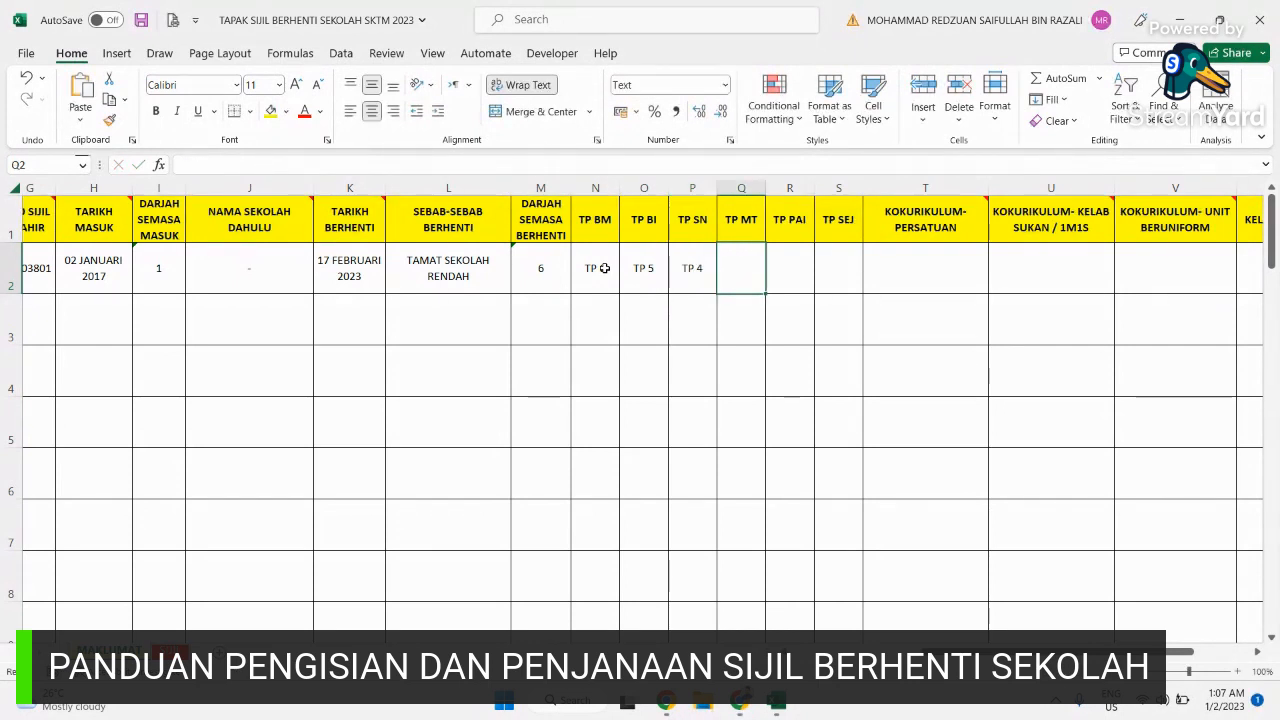
text(TP)
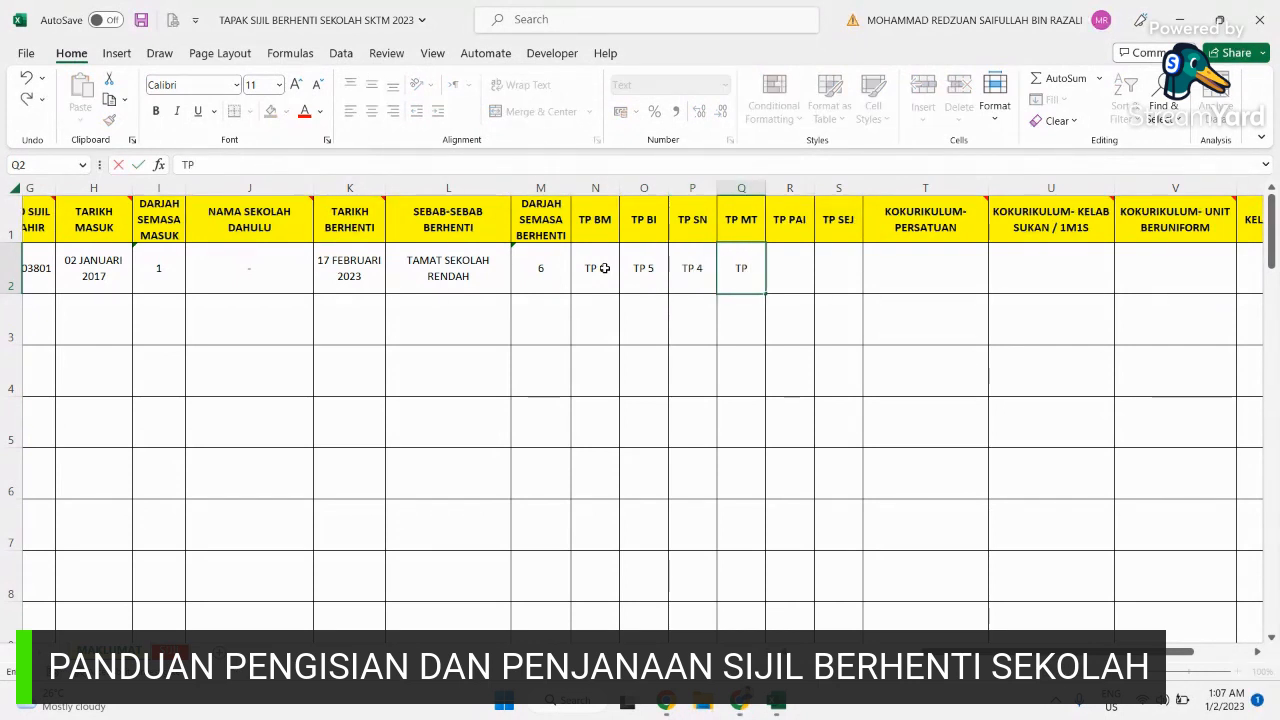
text( 3)
key(Tab)
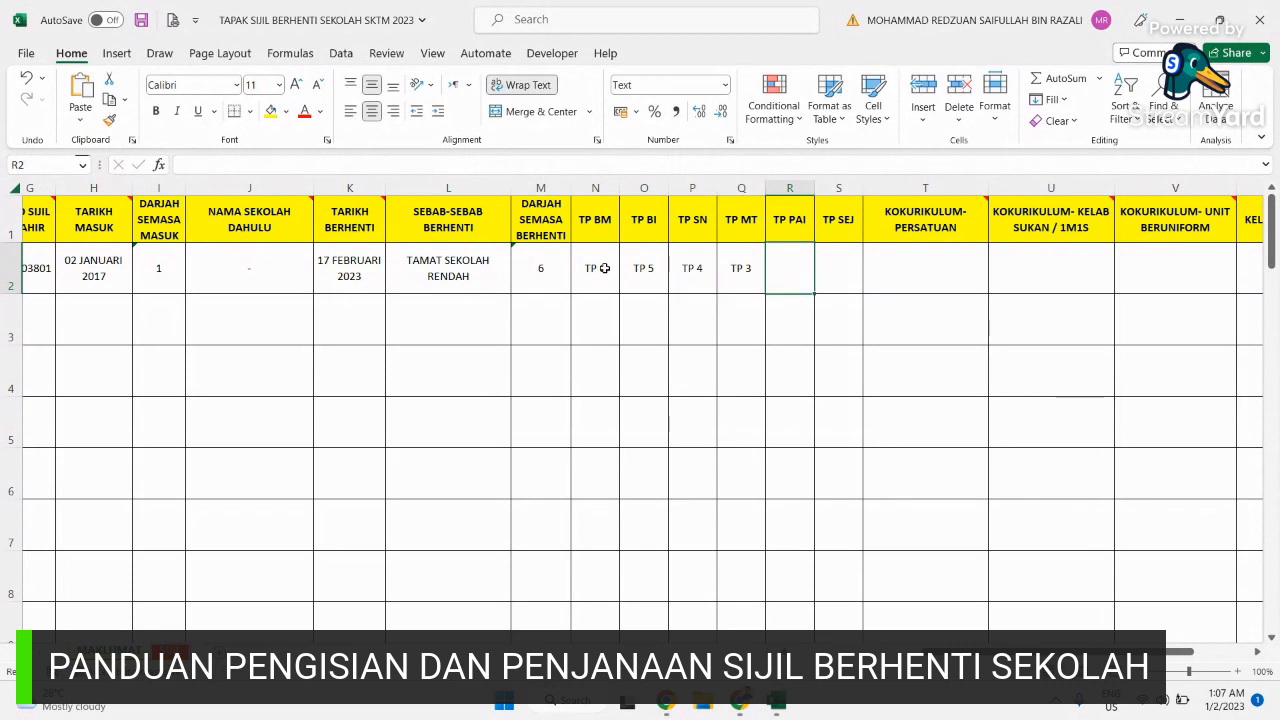
text(TP)
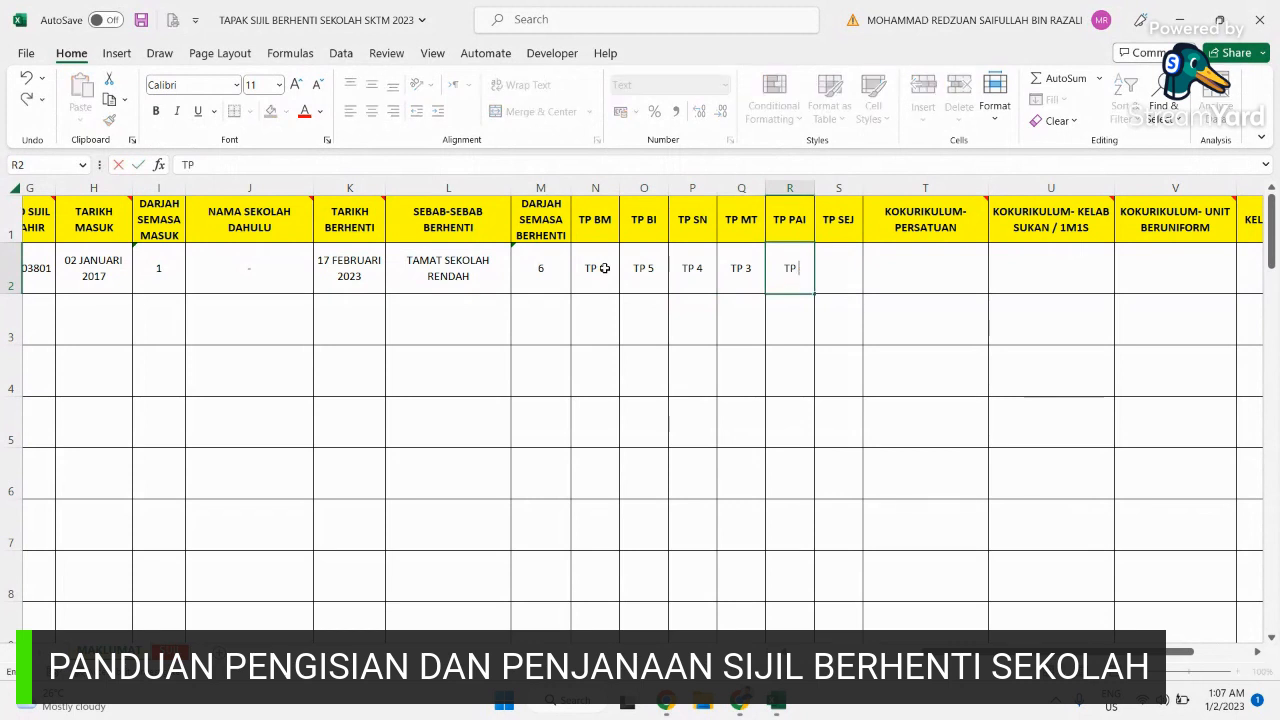
text( 6)
key(Tab)
text(TP)
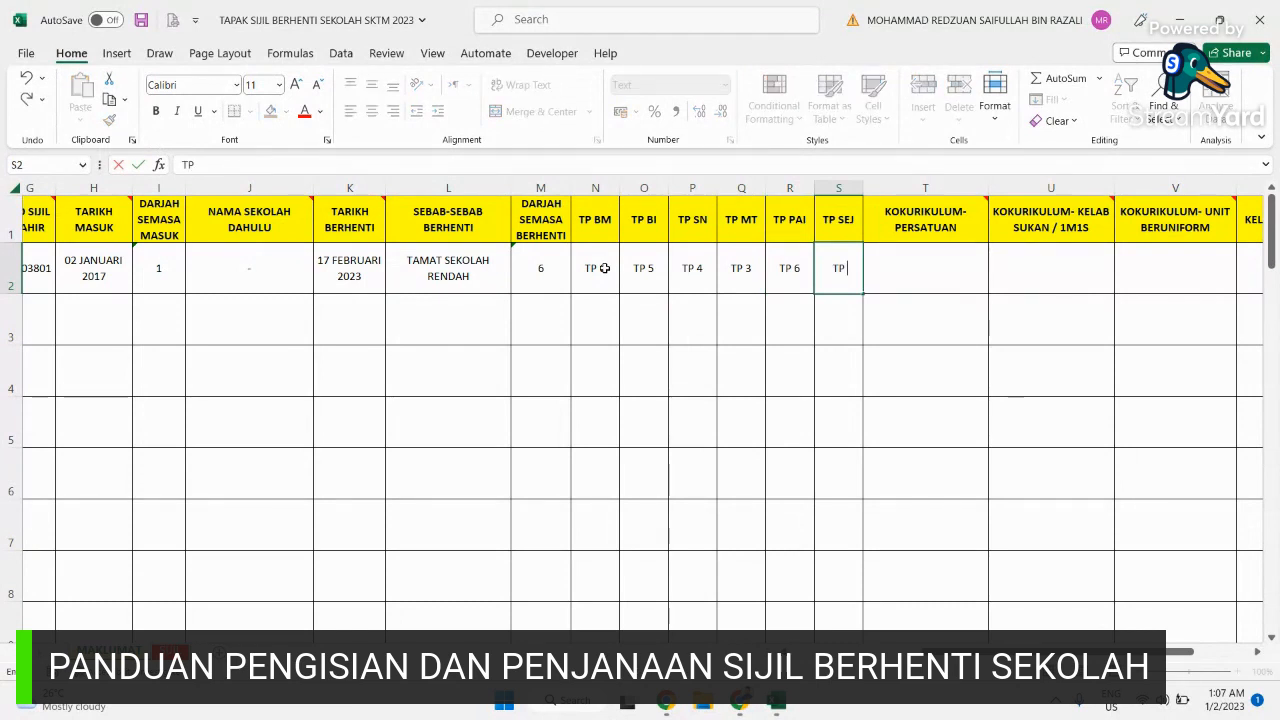
text( 6)
key(Tab)
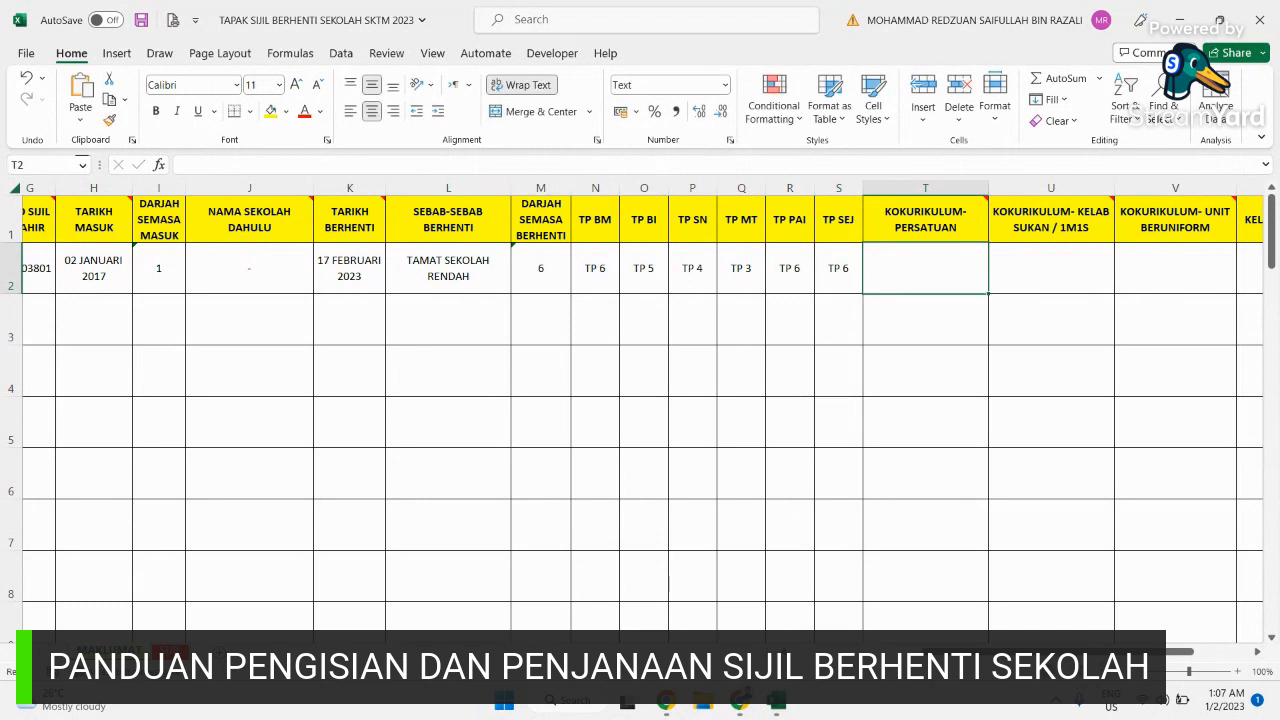
Step: Enter co-curricular activities KELAB WARTAWAN MUDA, HOKI and PERSEKUTUAN PENGAKAP MALAYSIA in T2 to V2
drag(1178, 651, 1234, 650)
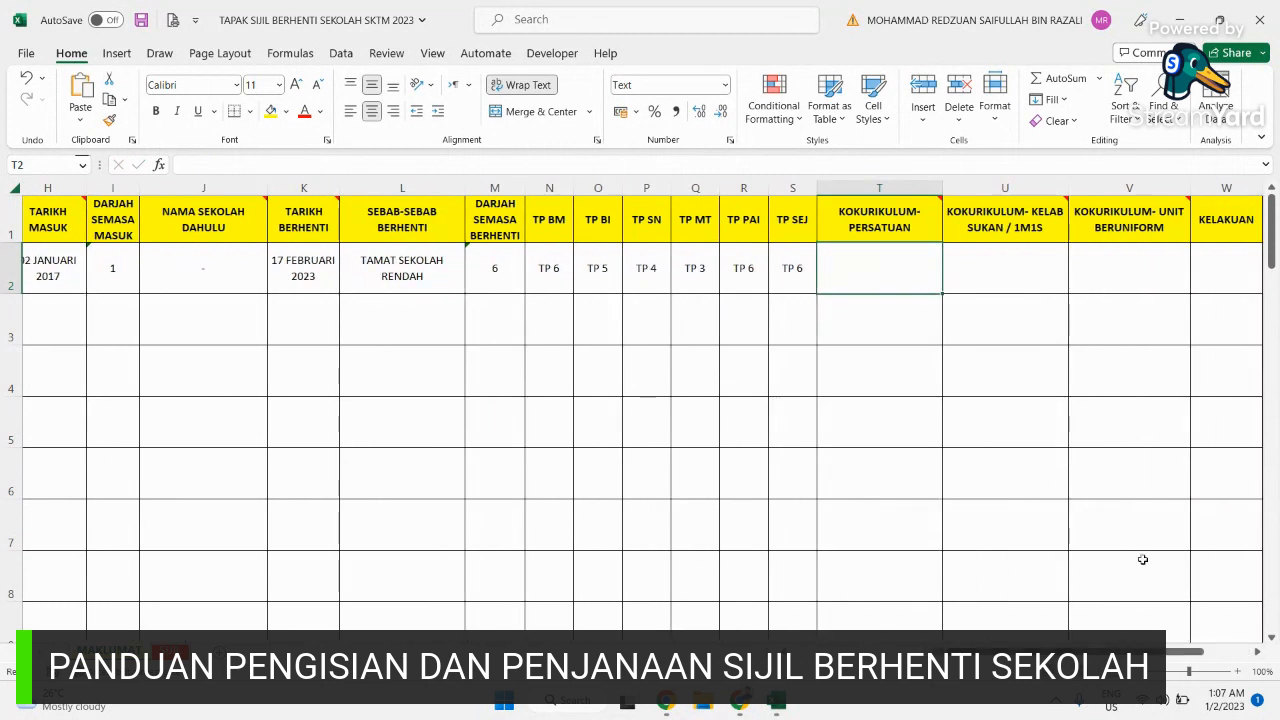
click(1020, 234)
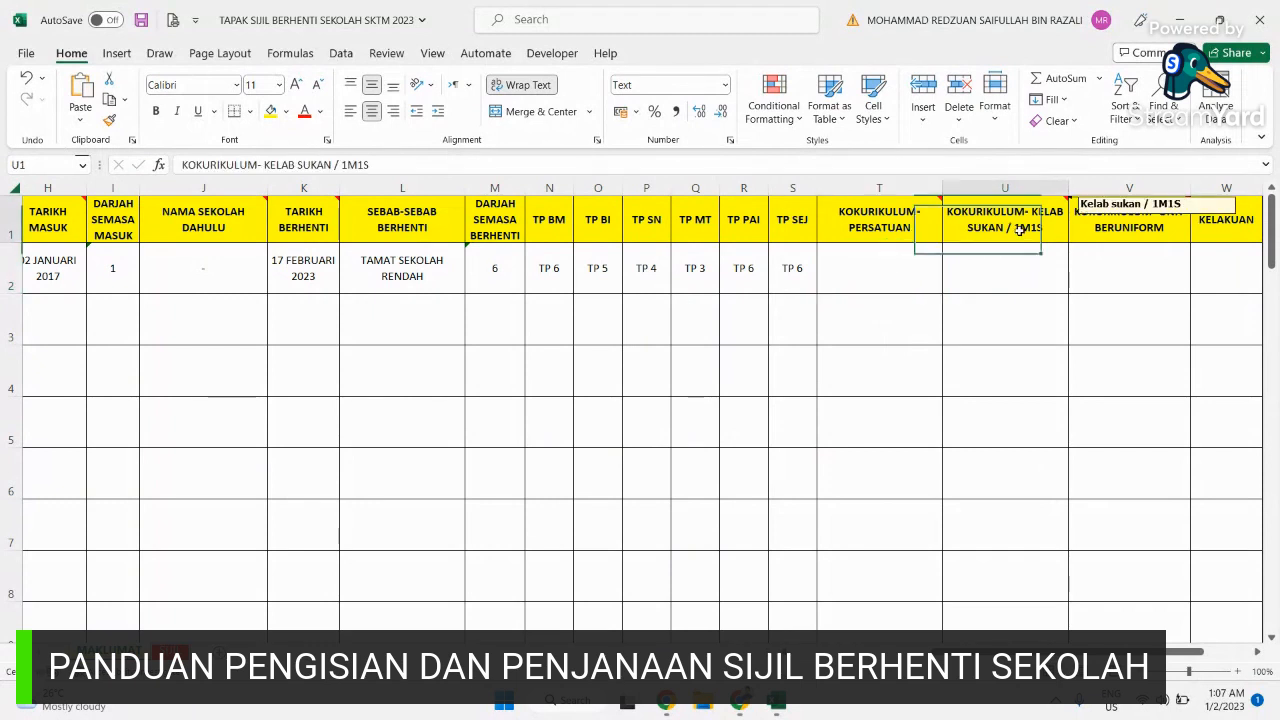
click(1163, 228)
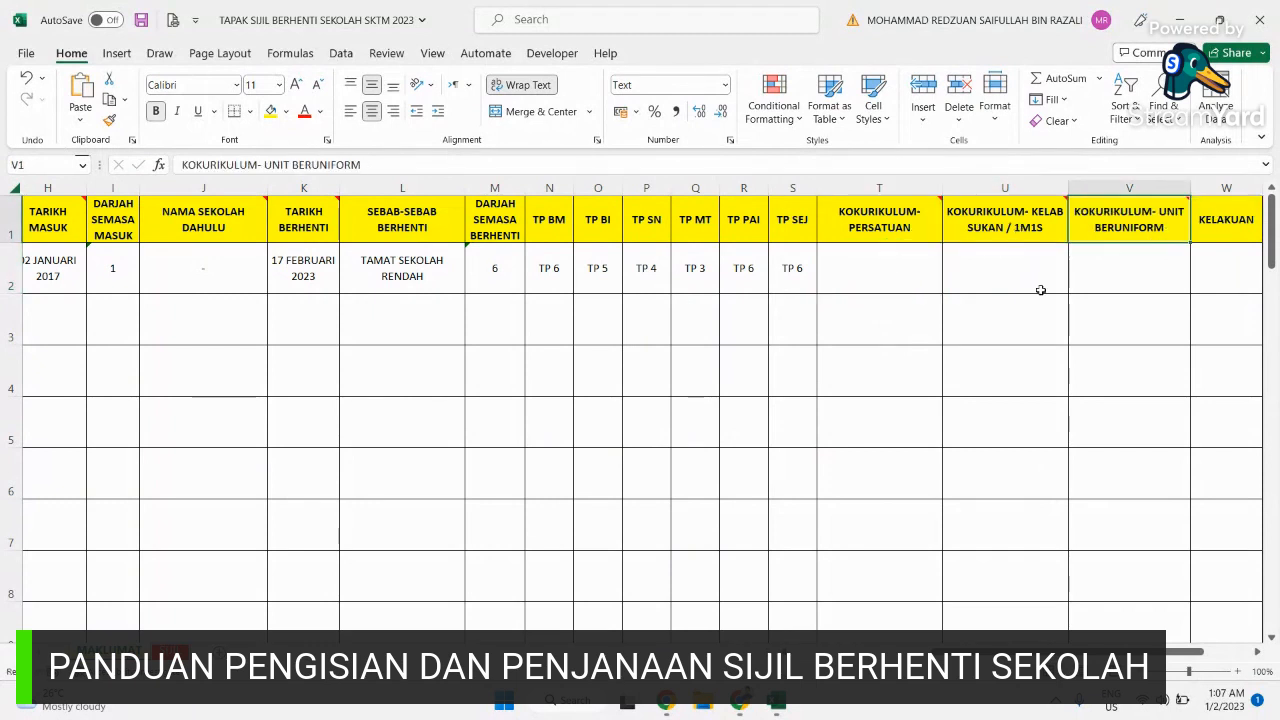
click(857, 274)
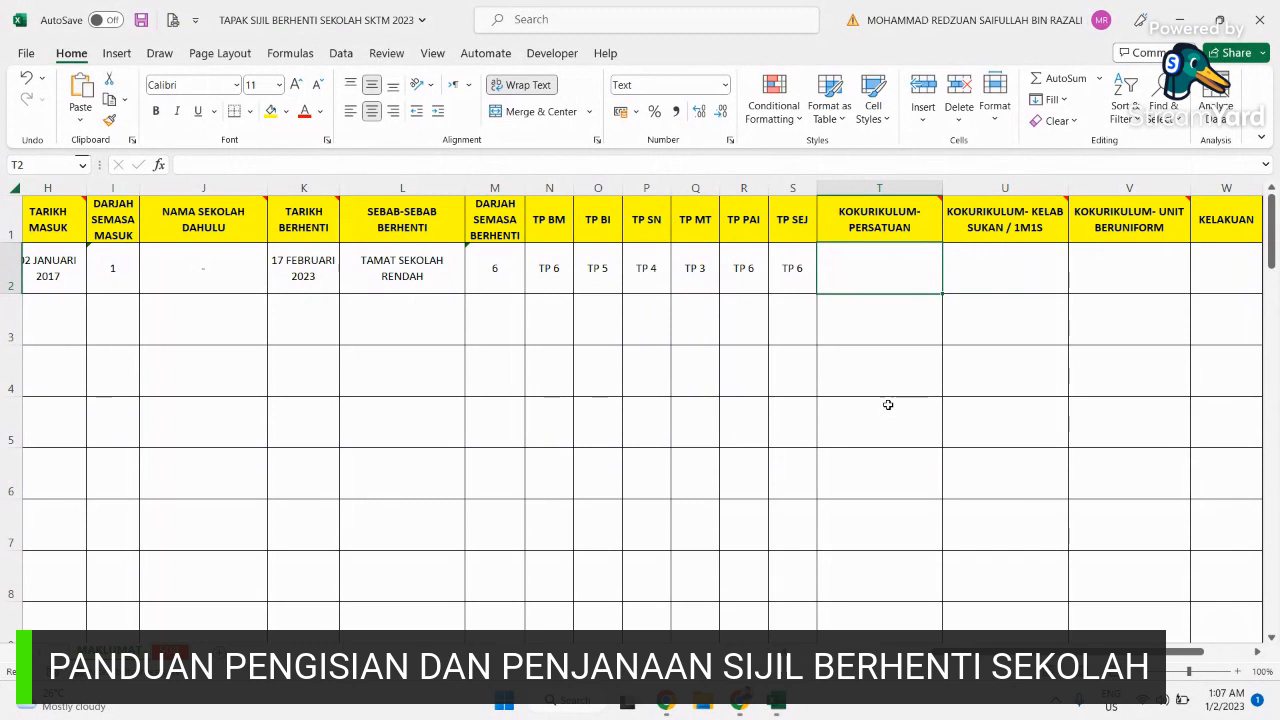
text(K)
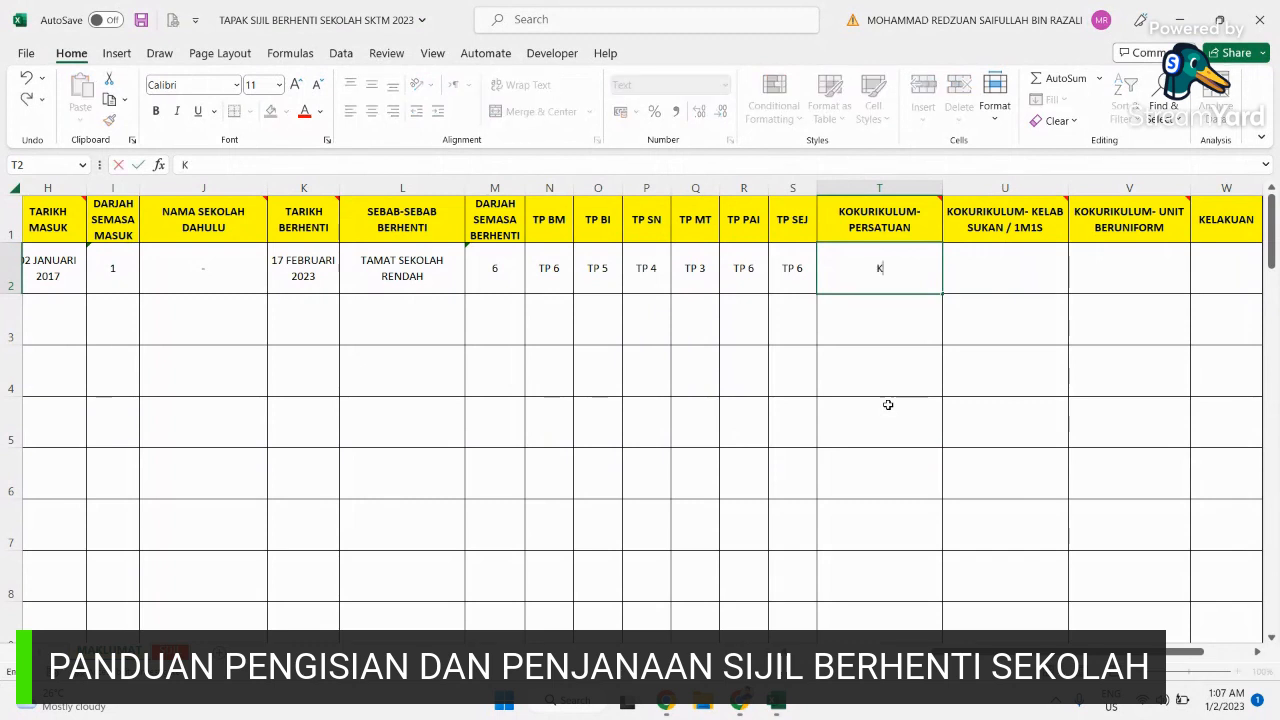
text(ELAB WARTAWAN MUDA)
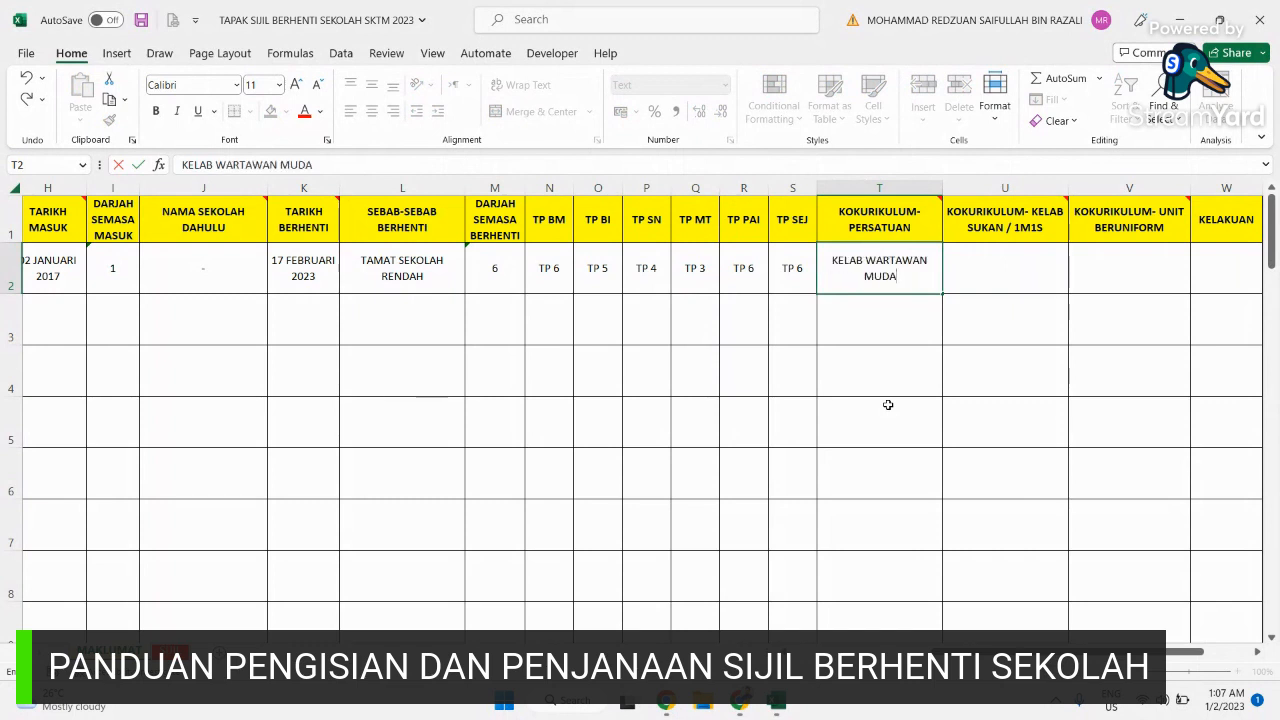
key(Tab)
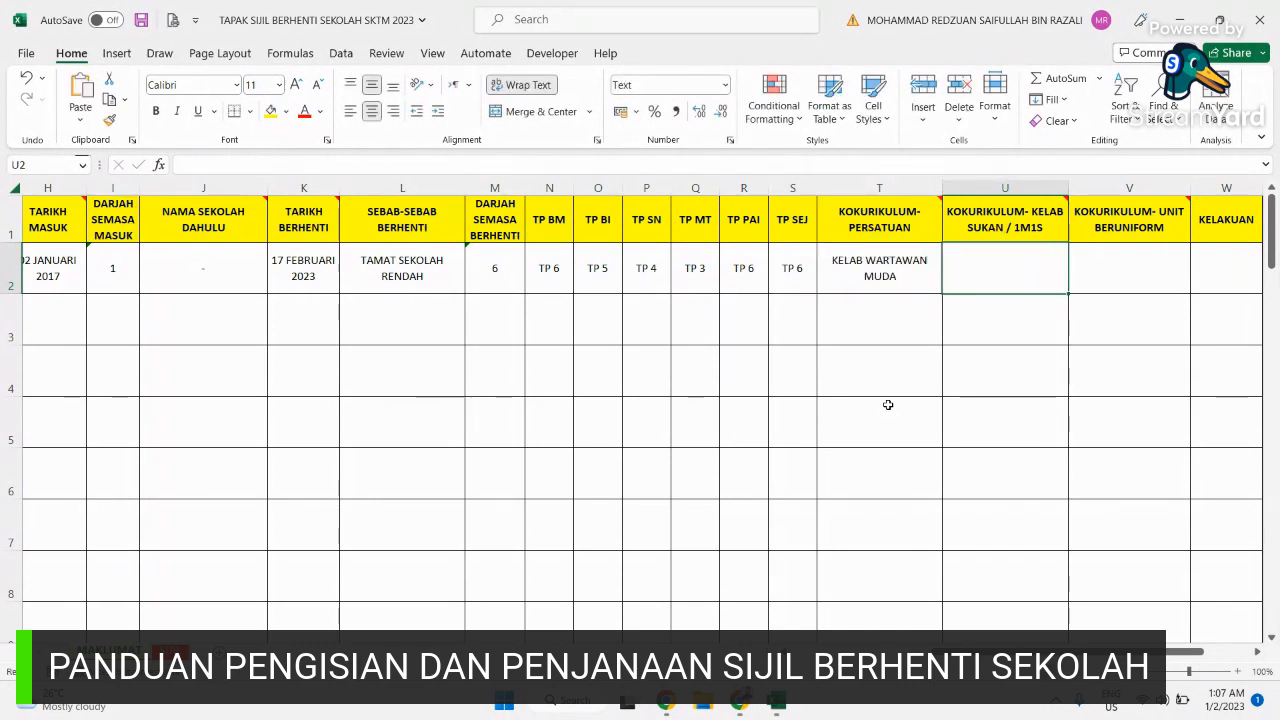
text(HOK)
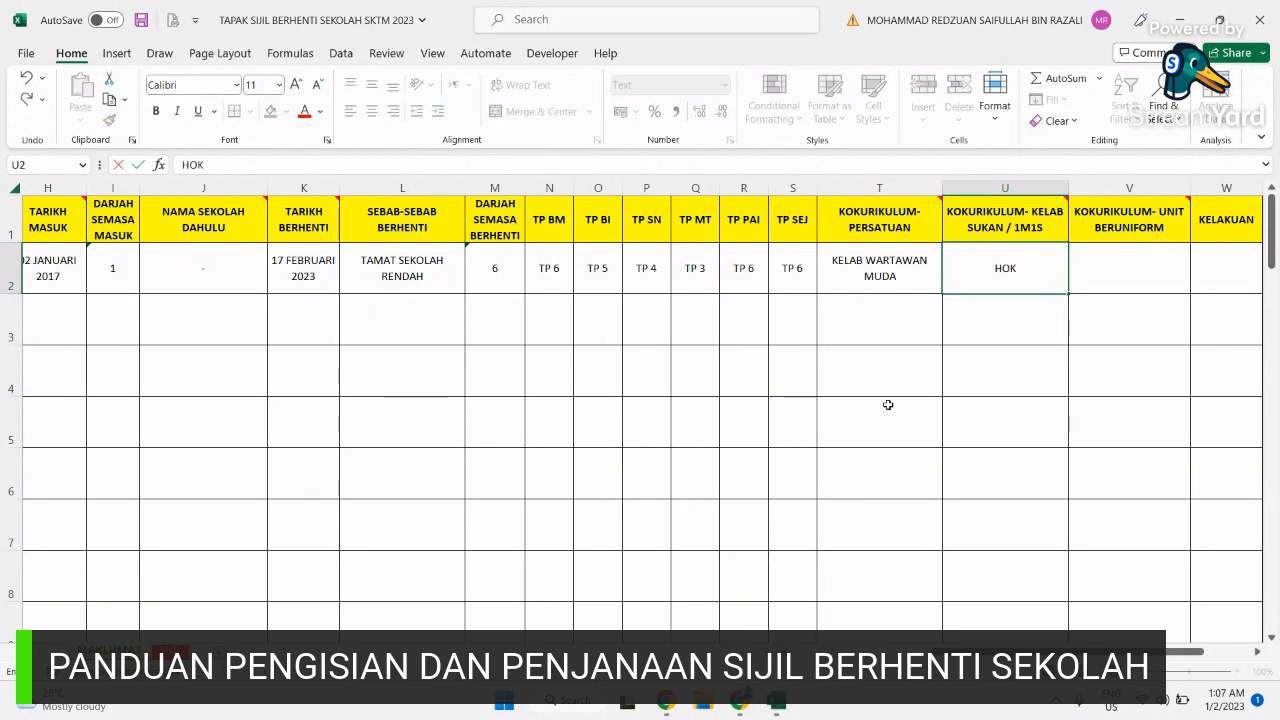
text(I)
key(Tab)
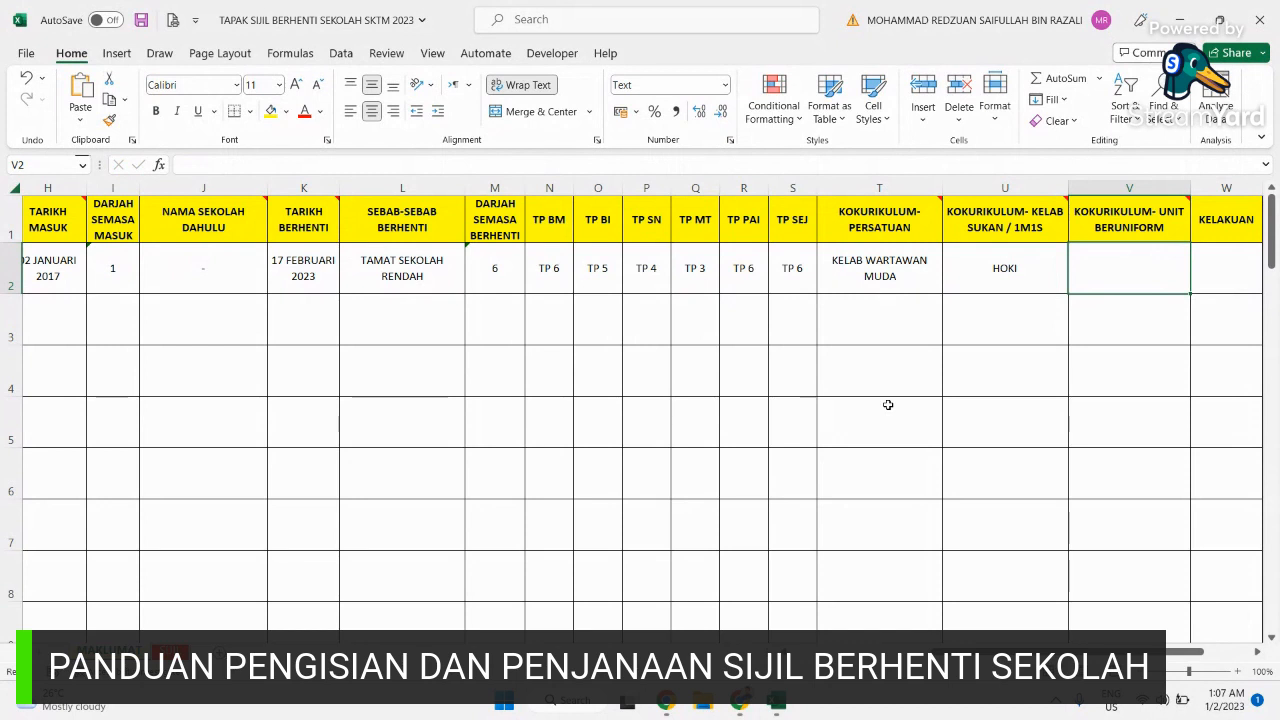
text(PERSE)
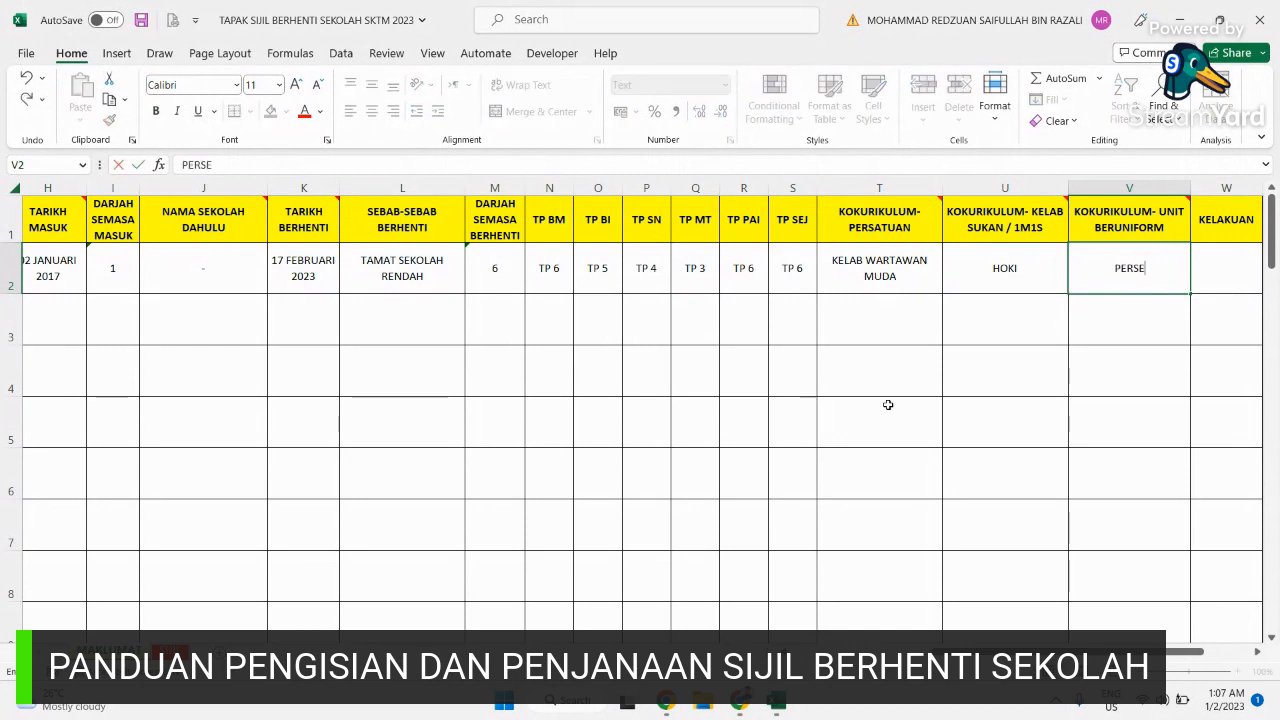
text(KUTUAN PEN)
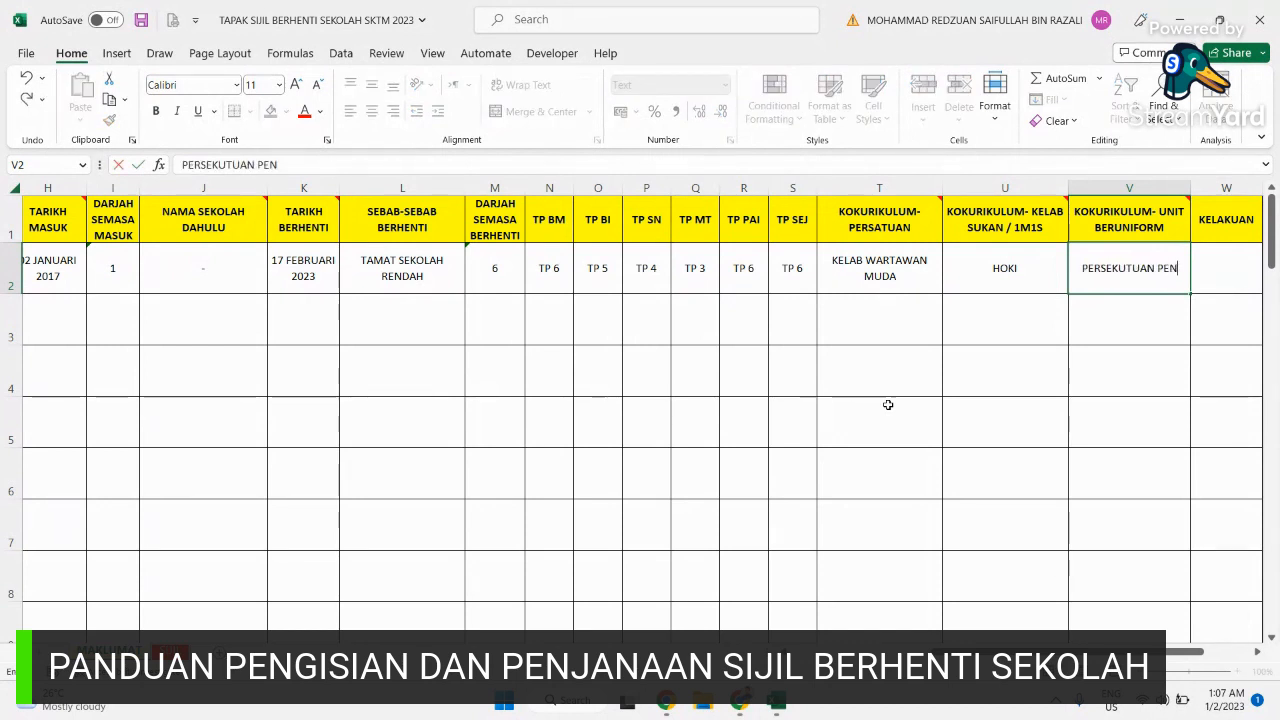
text(GAKAP MALAY)
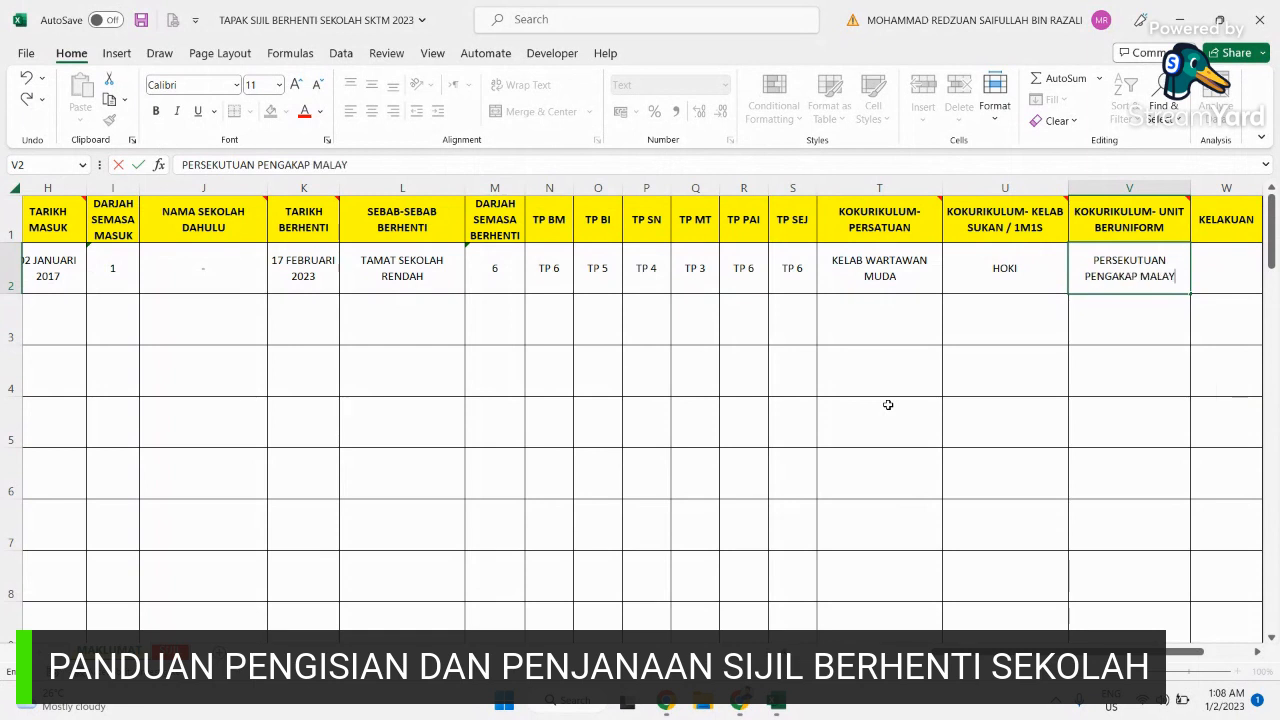
text(SIA)
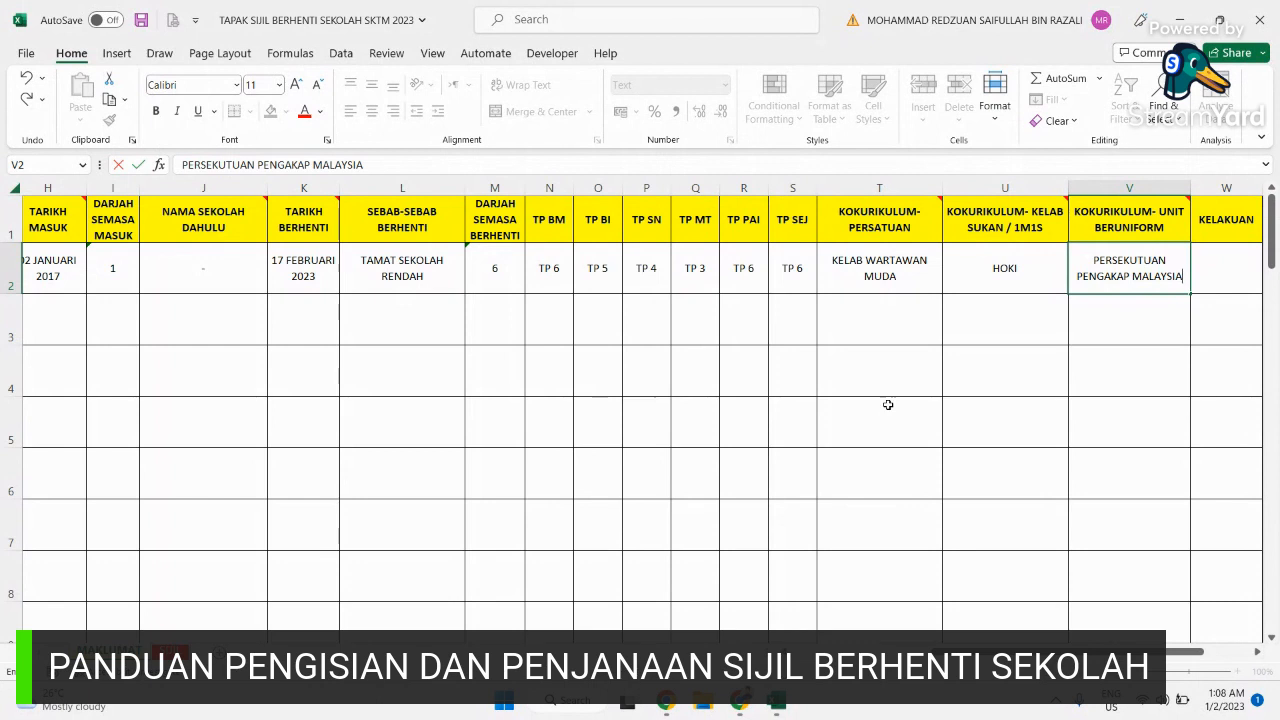
key(Tab)
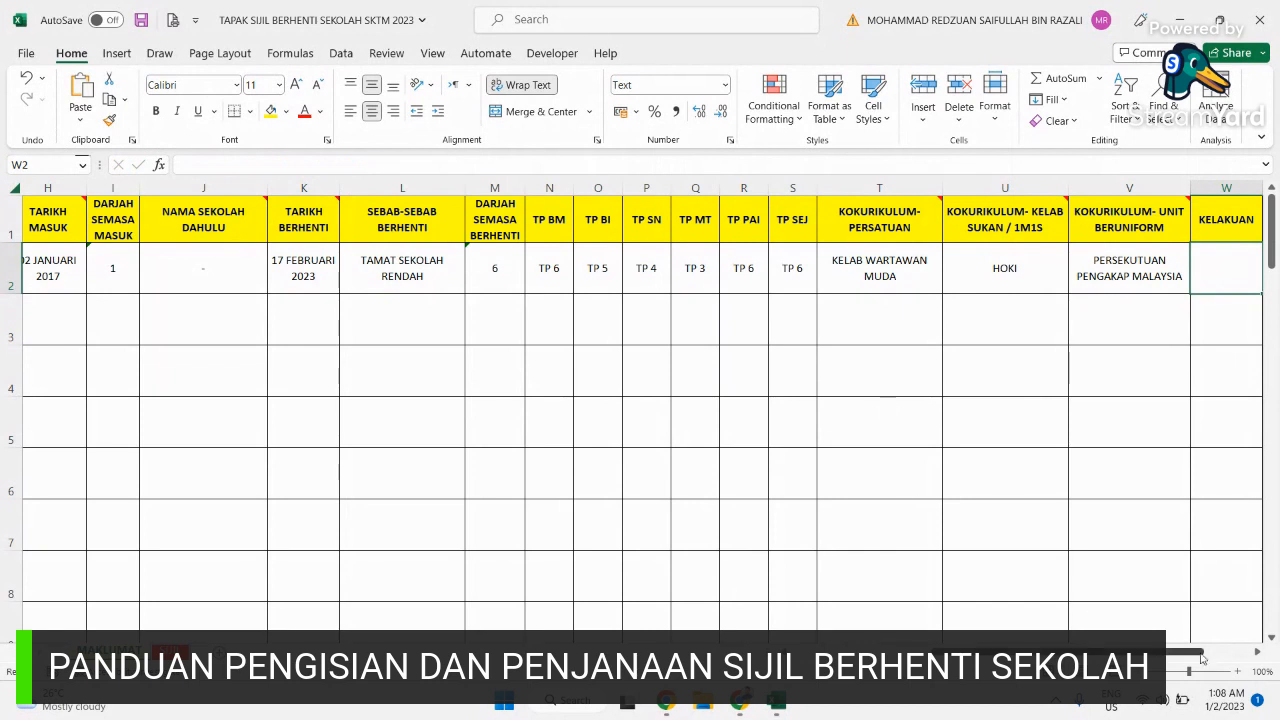
Step: Enter conduct BAIK in W2 and the CATATAN remark about co-curricular potential in X2
drag(1183, 652, 1184, 652)
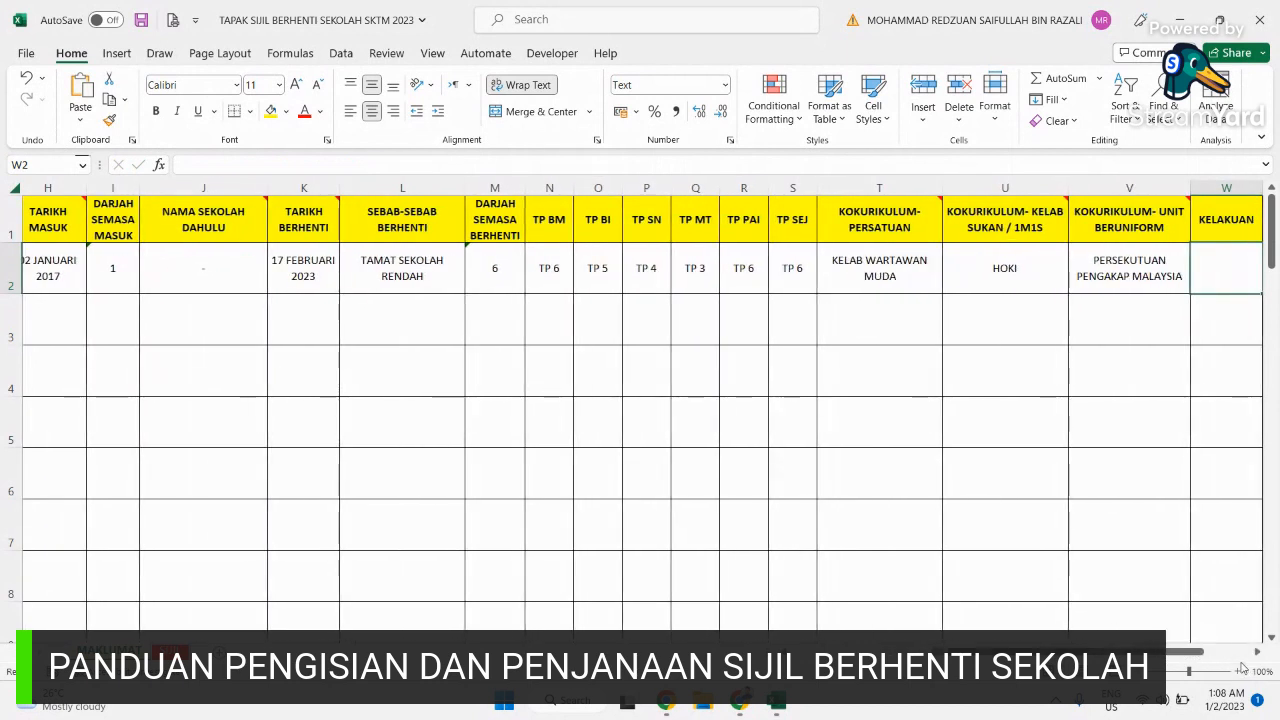
click(1243, 652)
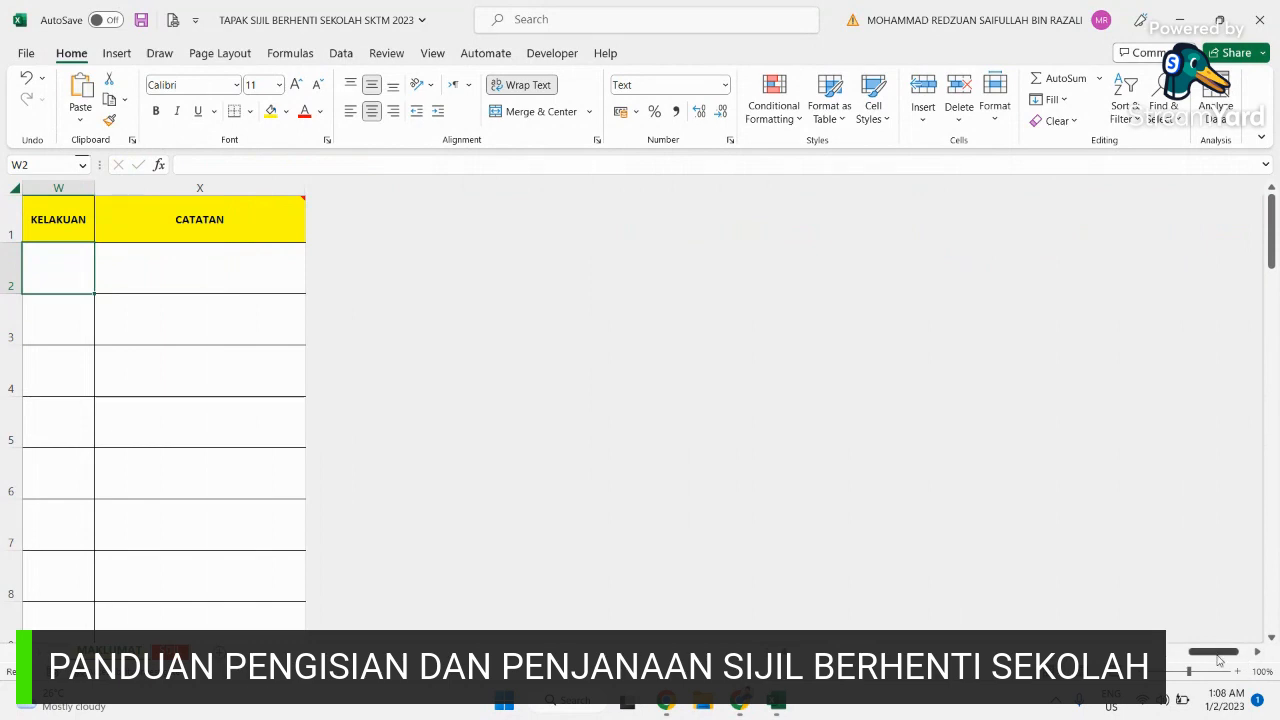
drag(1225, 660, 1213, 660)
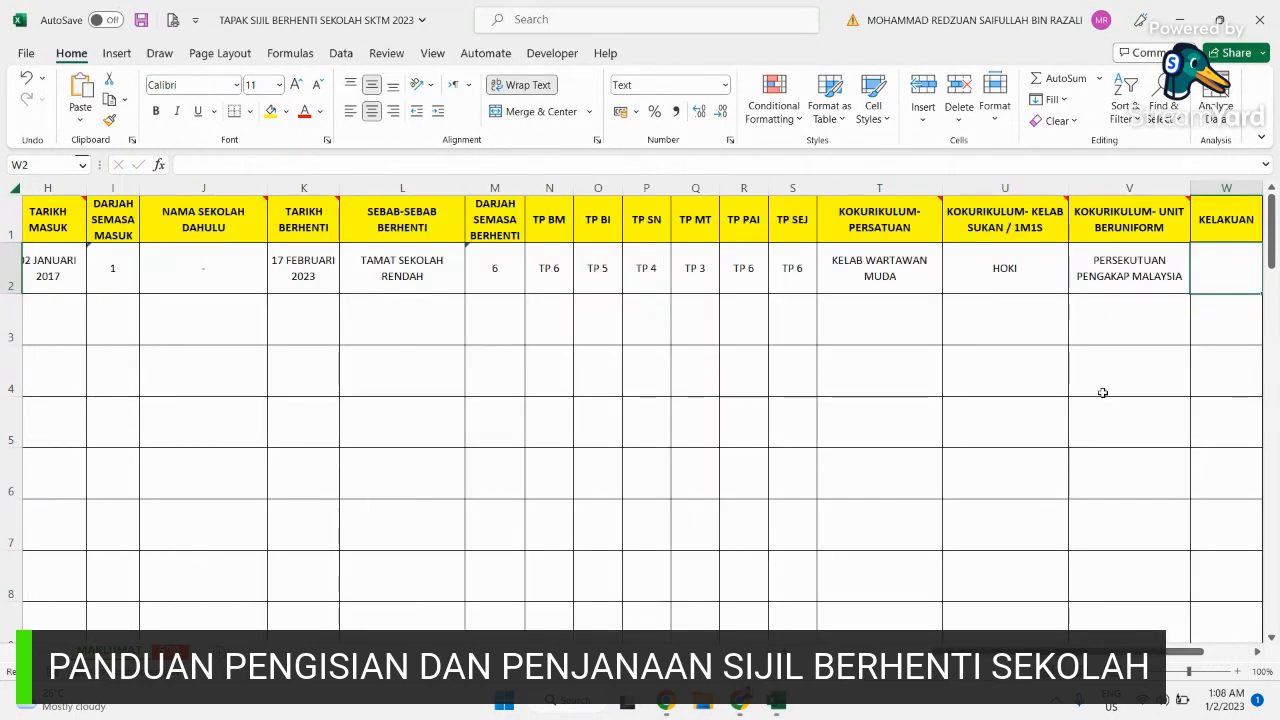
text(BAIK)
key(Tab)
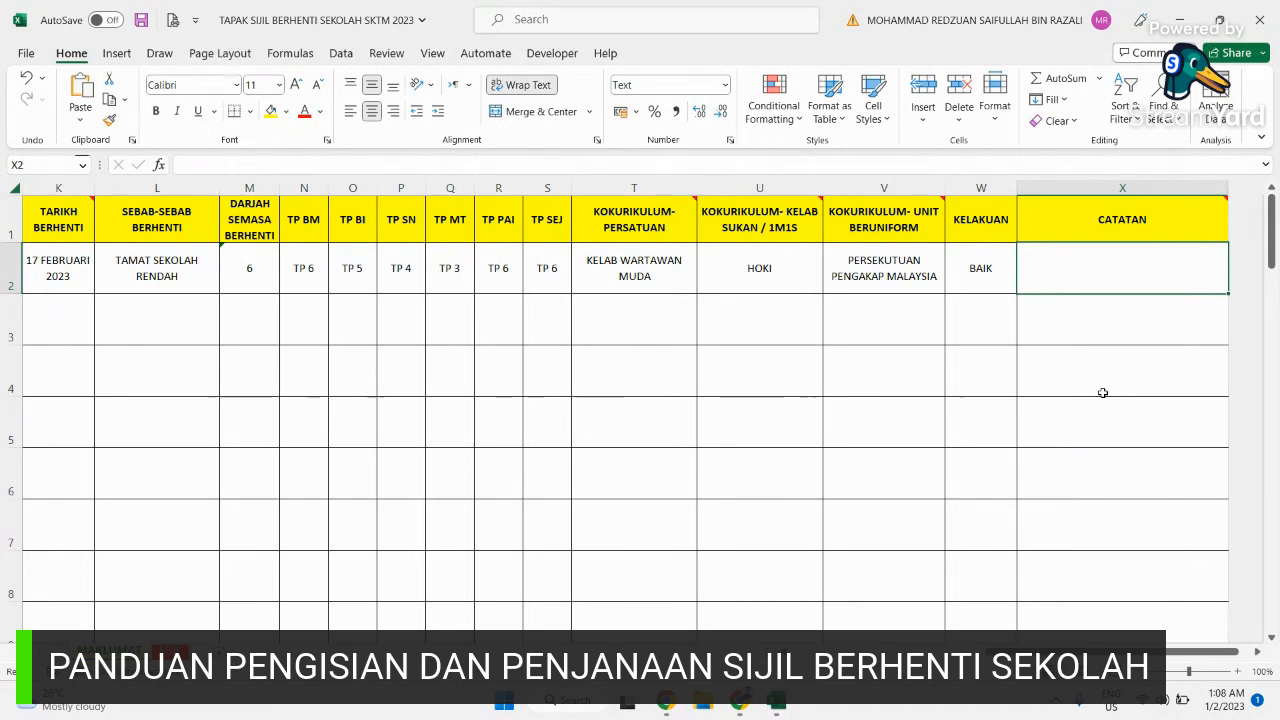
text(MURID)
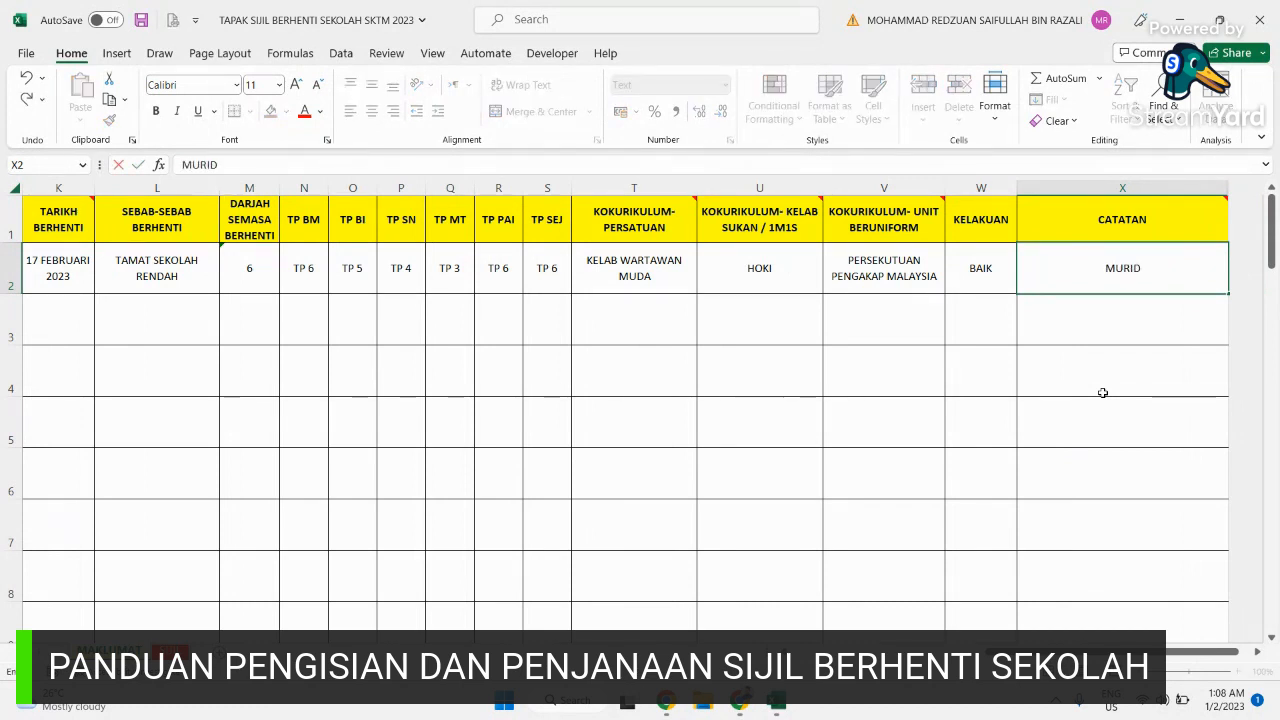
text( INI BE RPOTENSI JIKA)
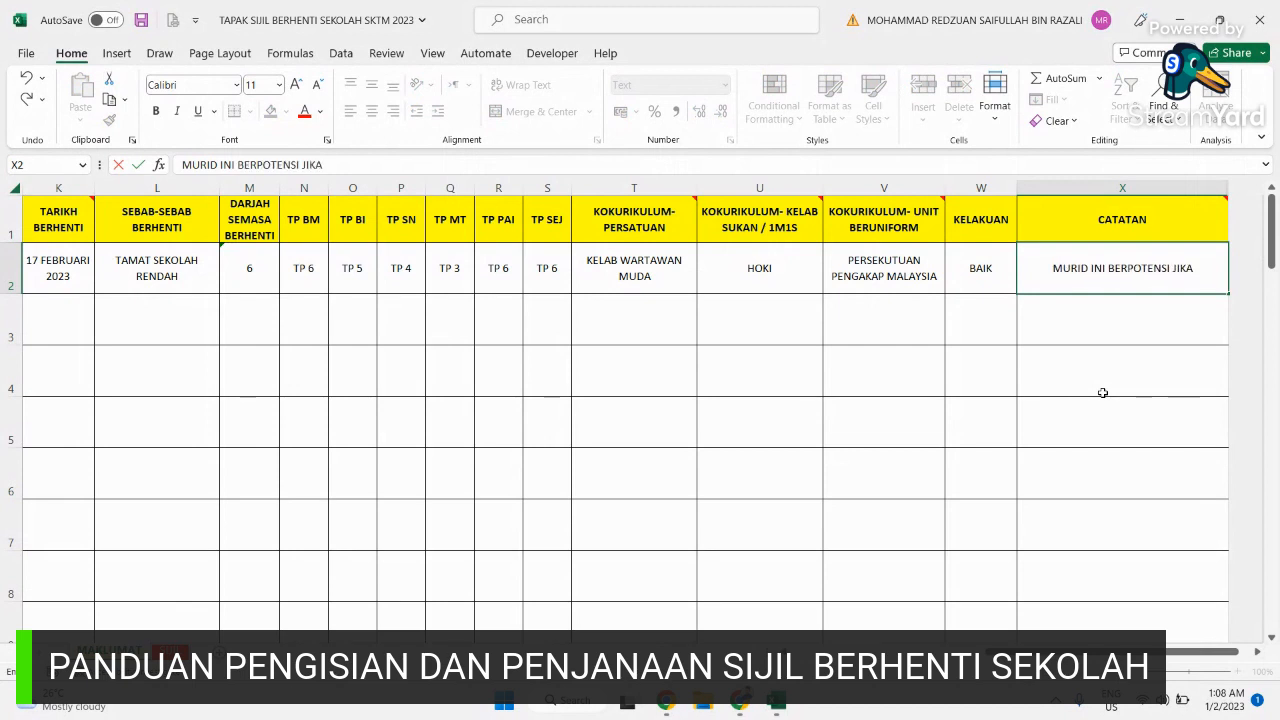
text( DIBERI GAL)
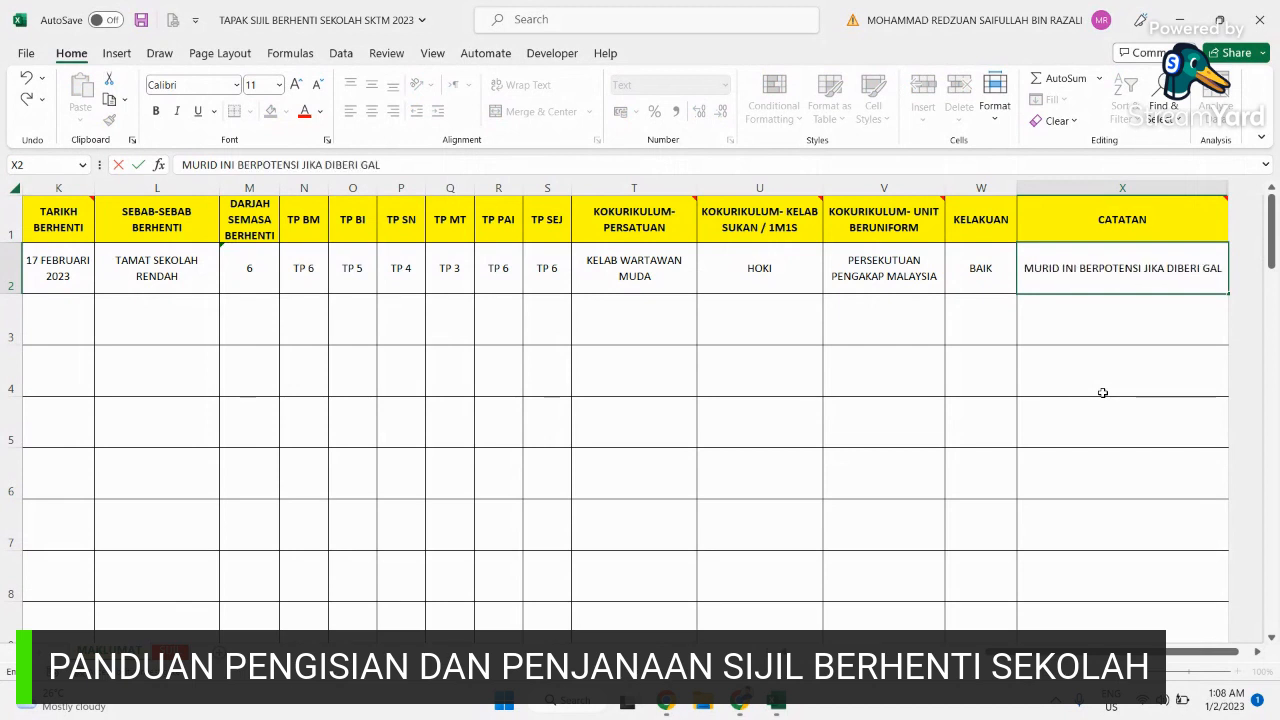
text(AKAN DALAM K)
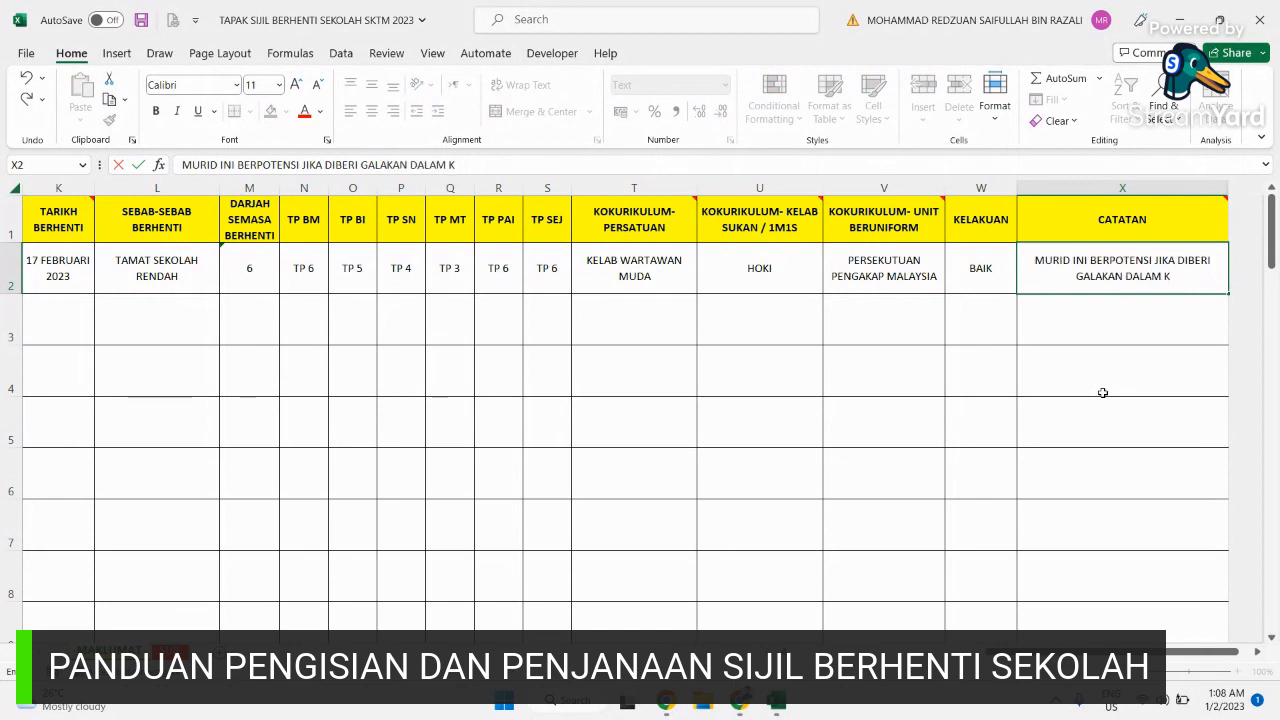
text(OKURIKULUM)
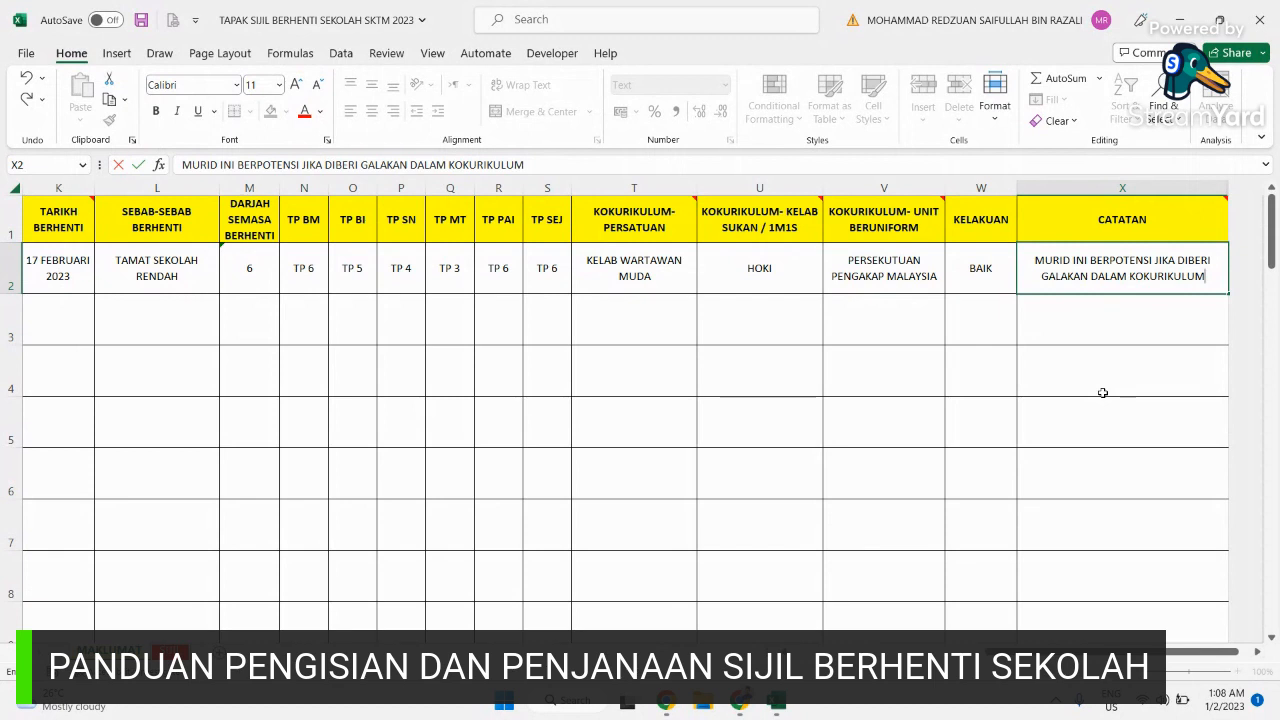
key(Return)
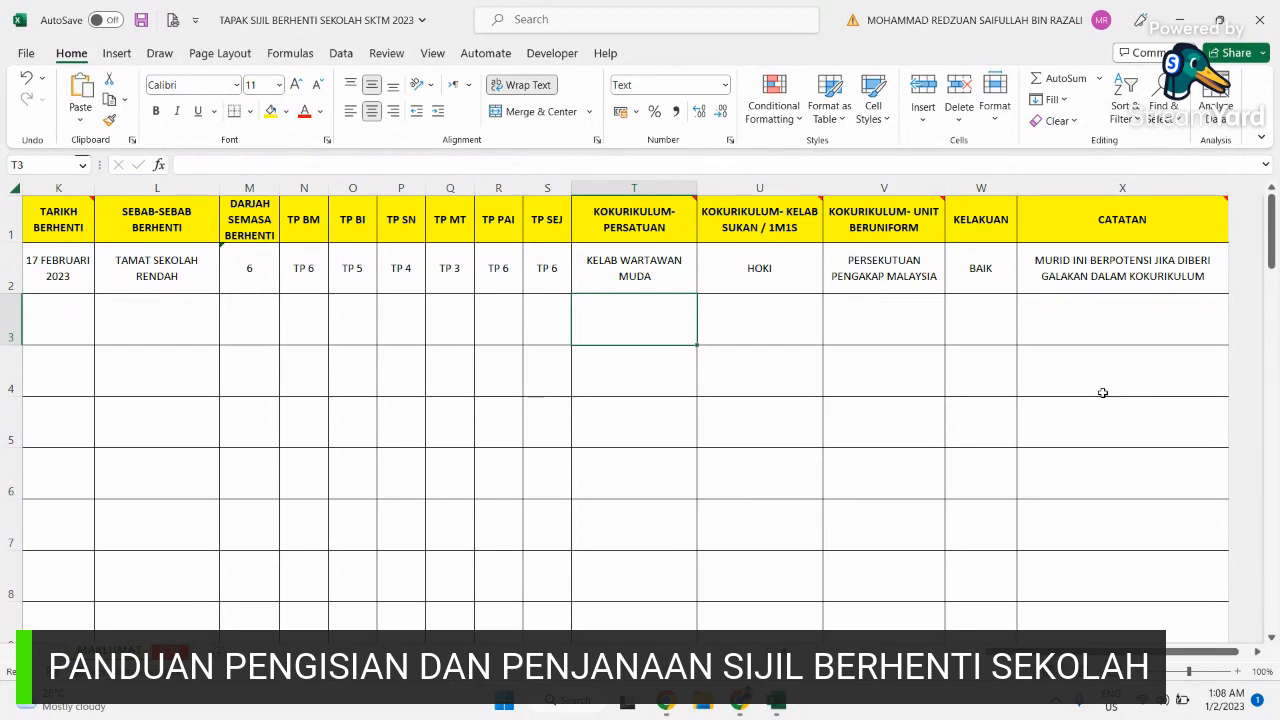
Step: Scroll back to column A, check the name in B2, and switch to the SIJIL certificate sheet
drag(1095, 652, 955, 652)
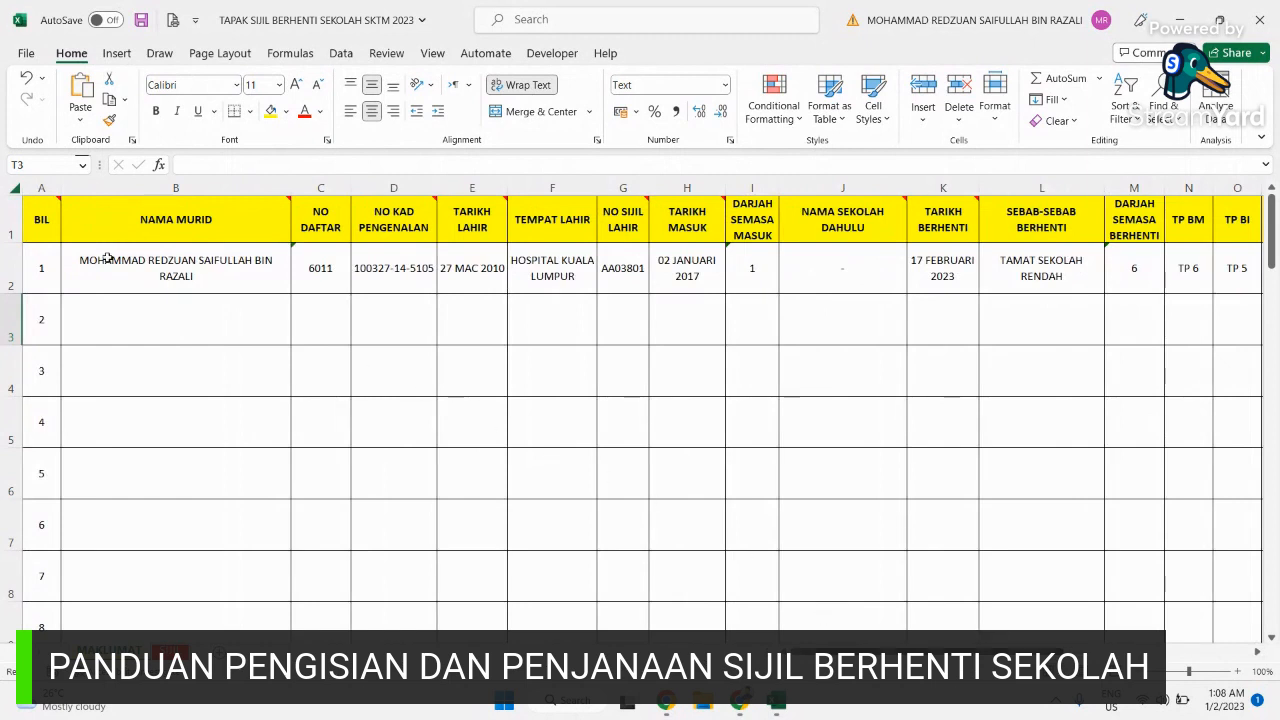
click(258, 285)
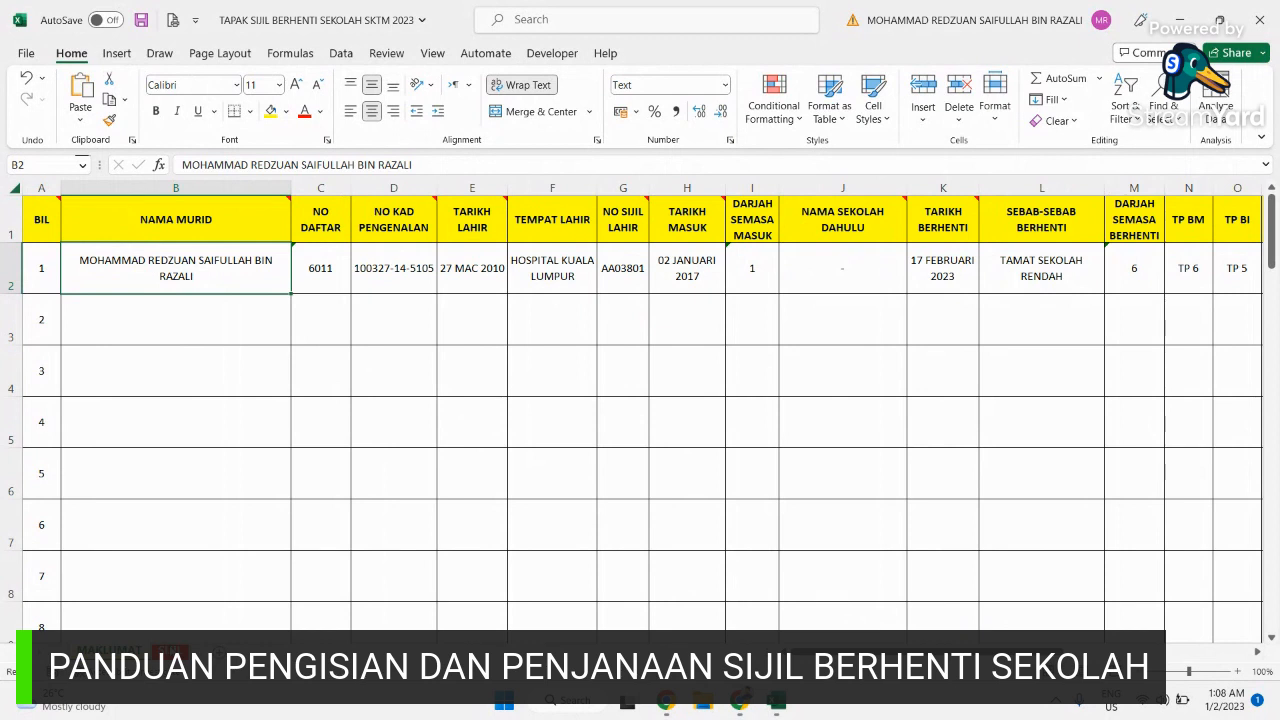
click(170, 650)
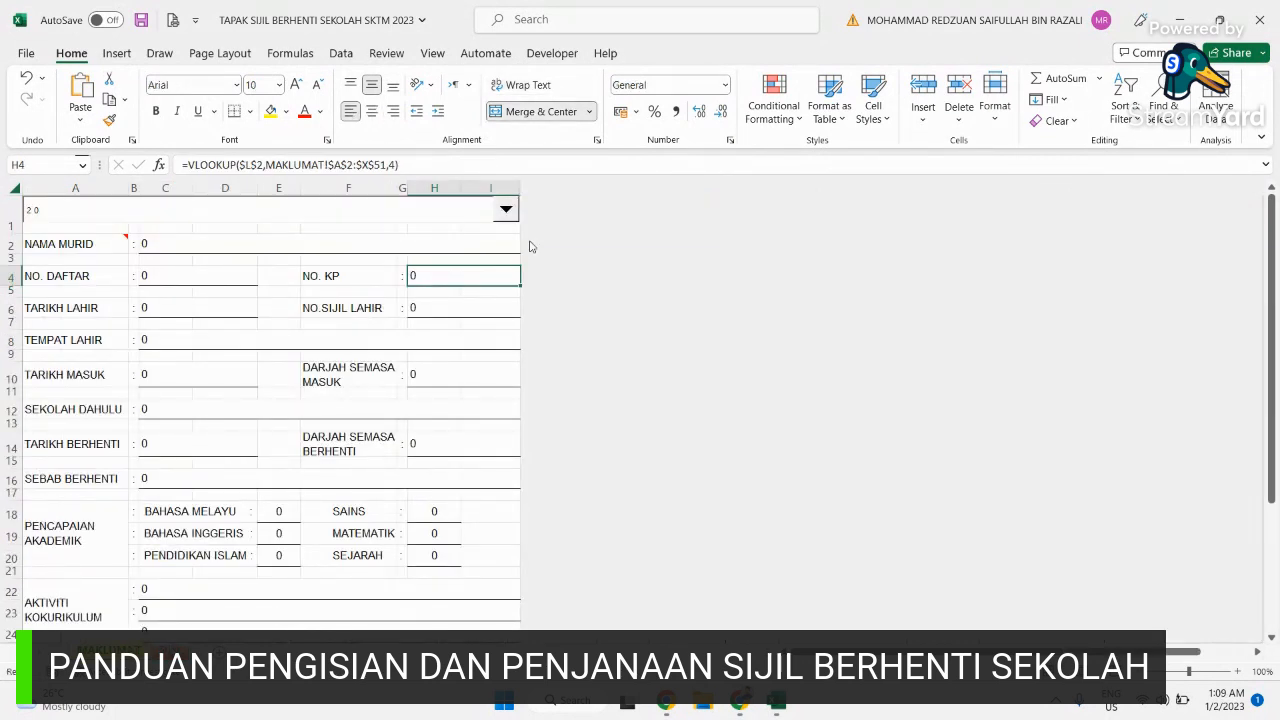
Step: Pick student 1 from the certificate's dropdown so the form fills in, and check it
click(506, 211)
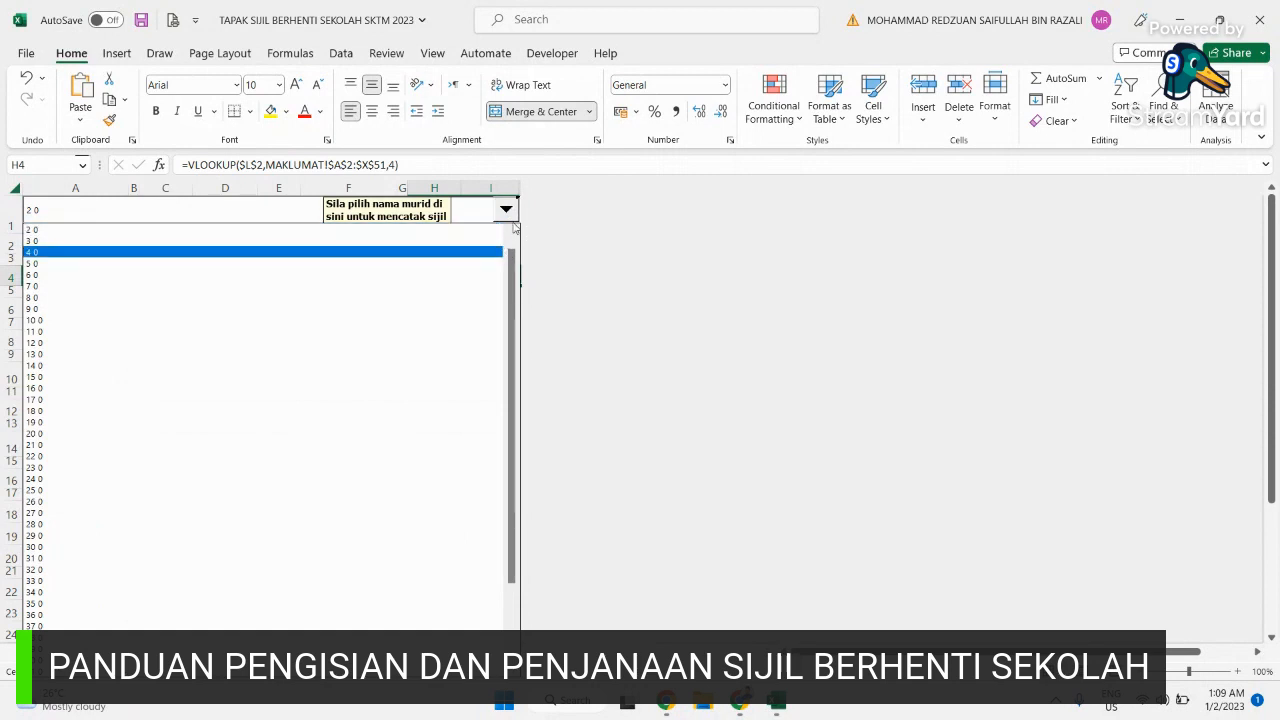
click(513, 235)
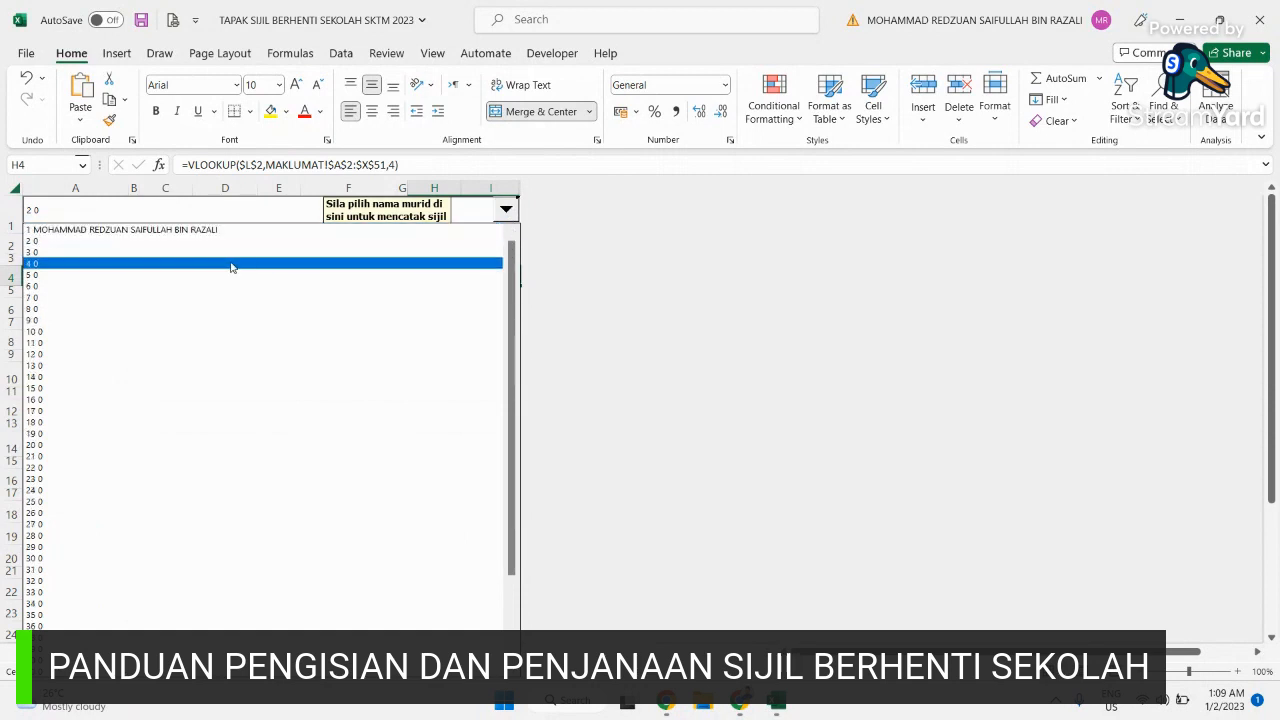
click(218, 231)
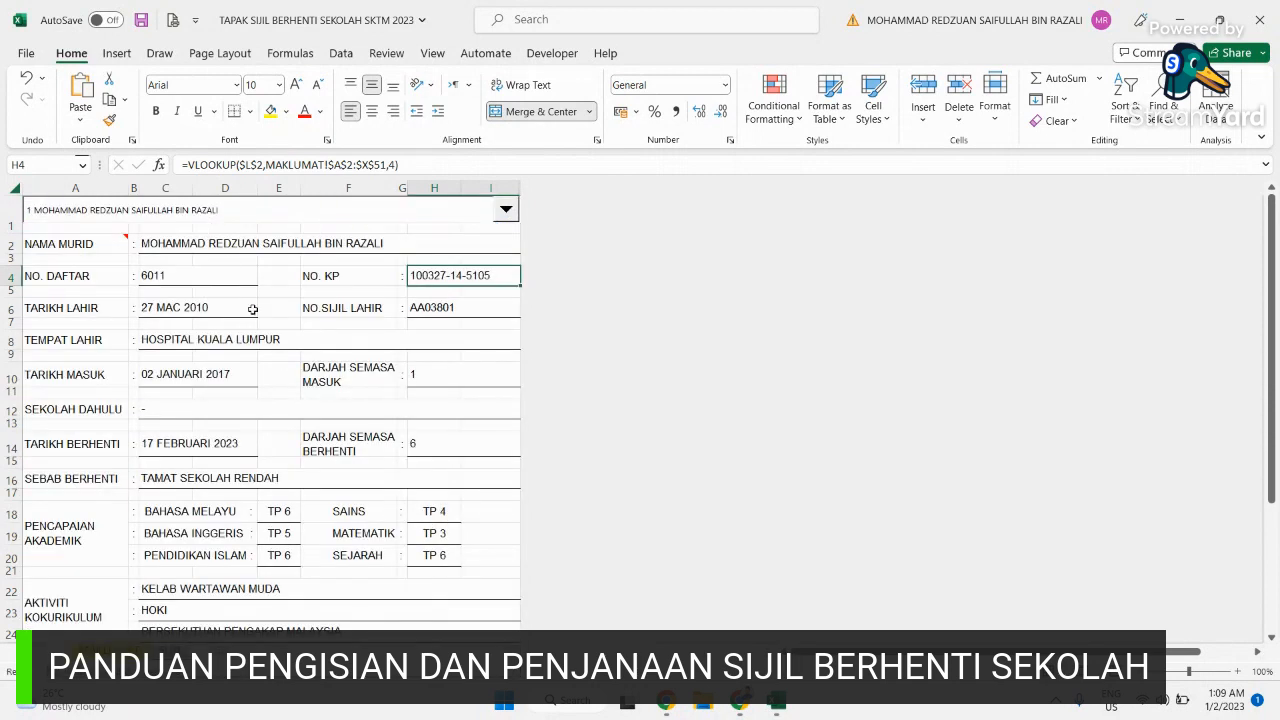
scroll(307, 399, down, 7)
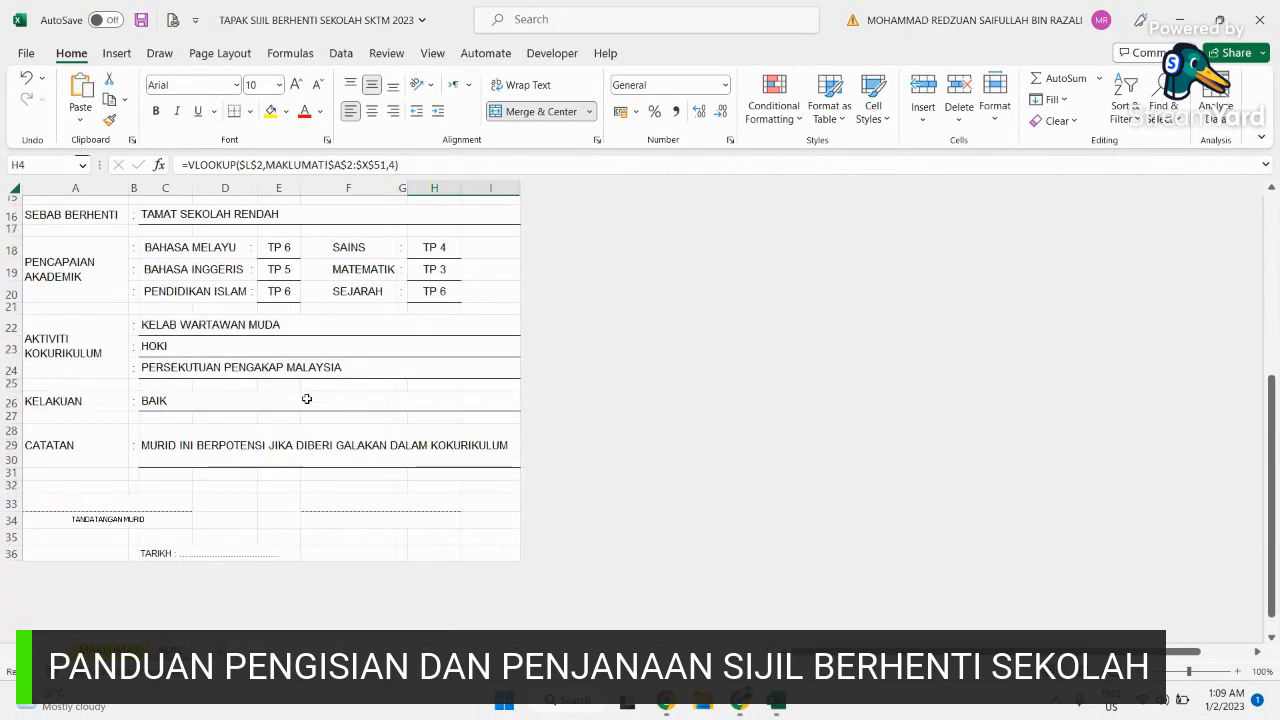
scroll(307, 399, up, 7)
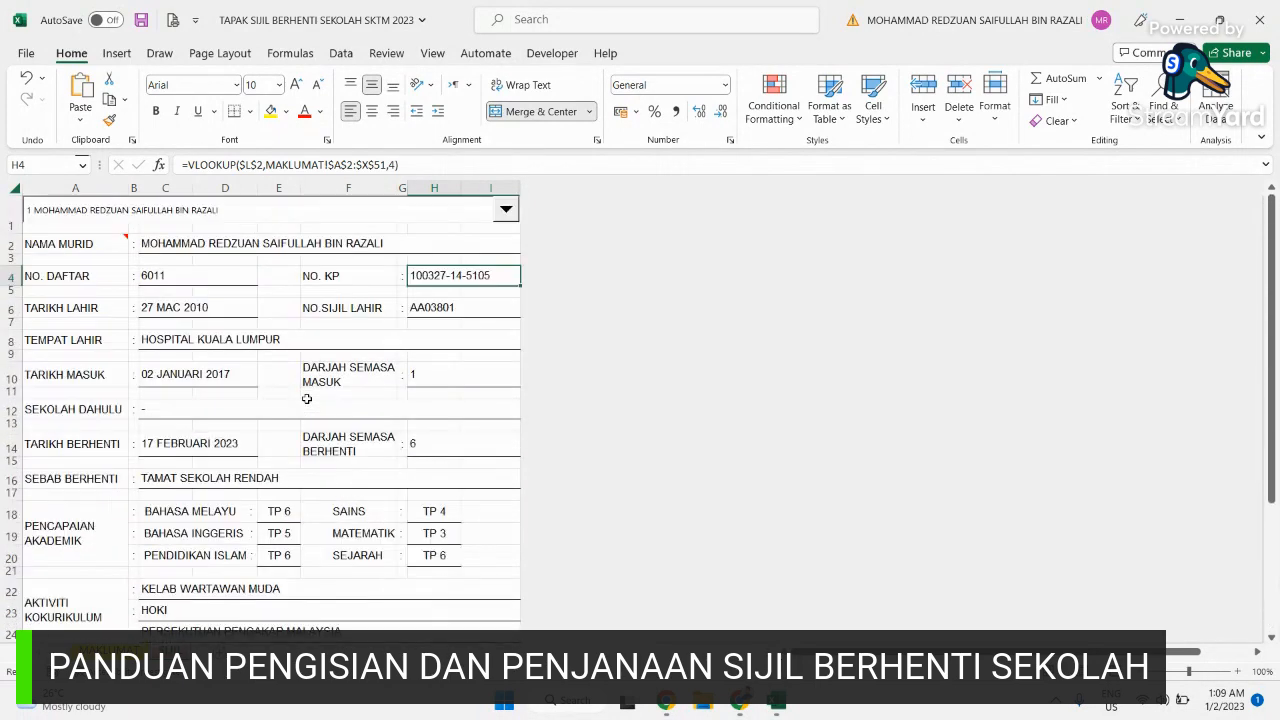
Step: Reselect student 1 in the dropdown, then return to the MAKLUMAT data sheet
click(506, 209)
click(445, 228)
click(109, 650)
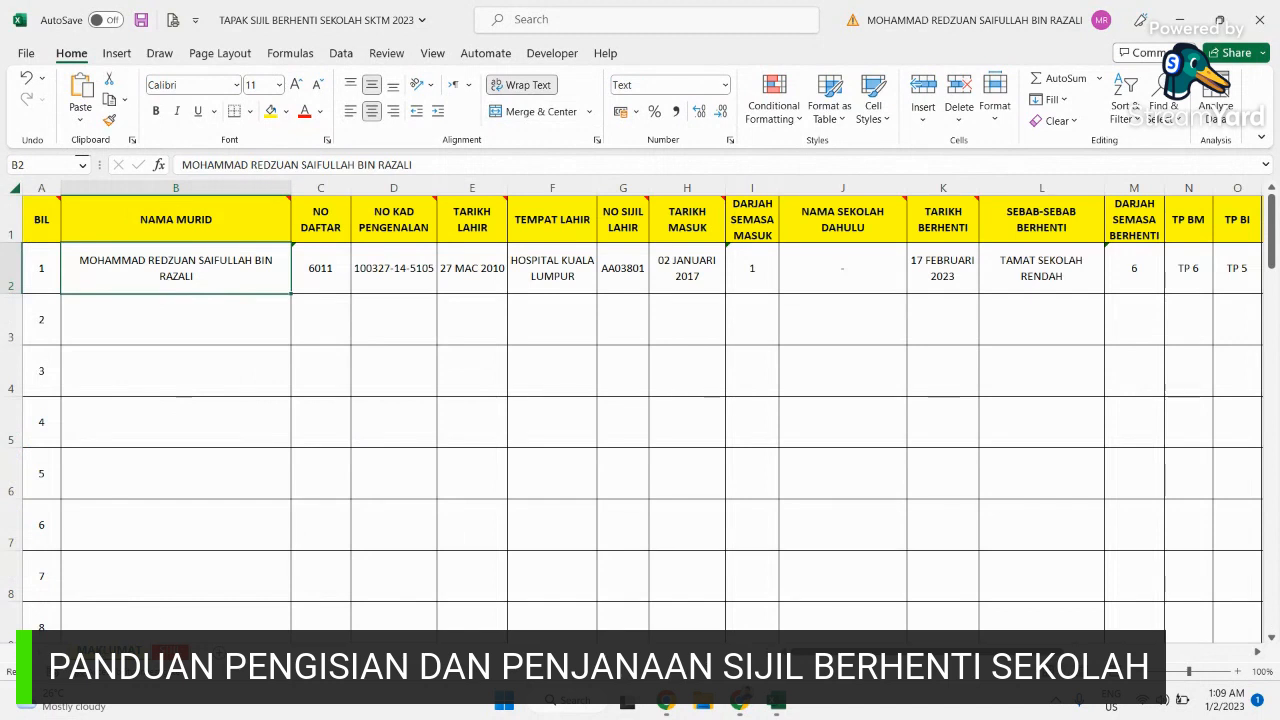
Step: Select empty cell B3, minimise Excel, and open the MAKLUMAT workbook from the desktop
click(257, 339)
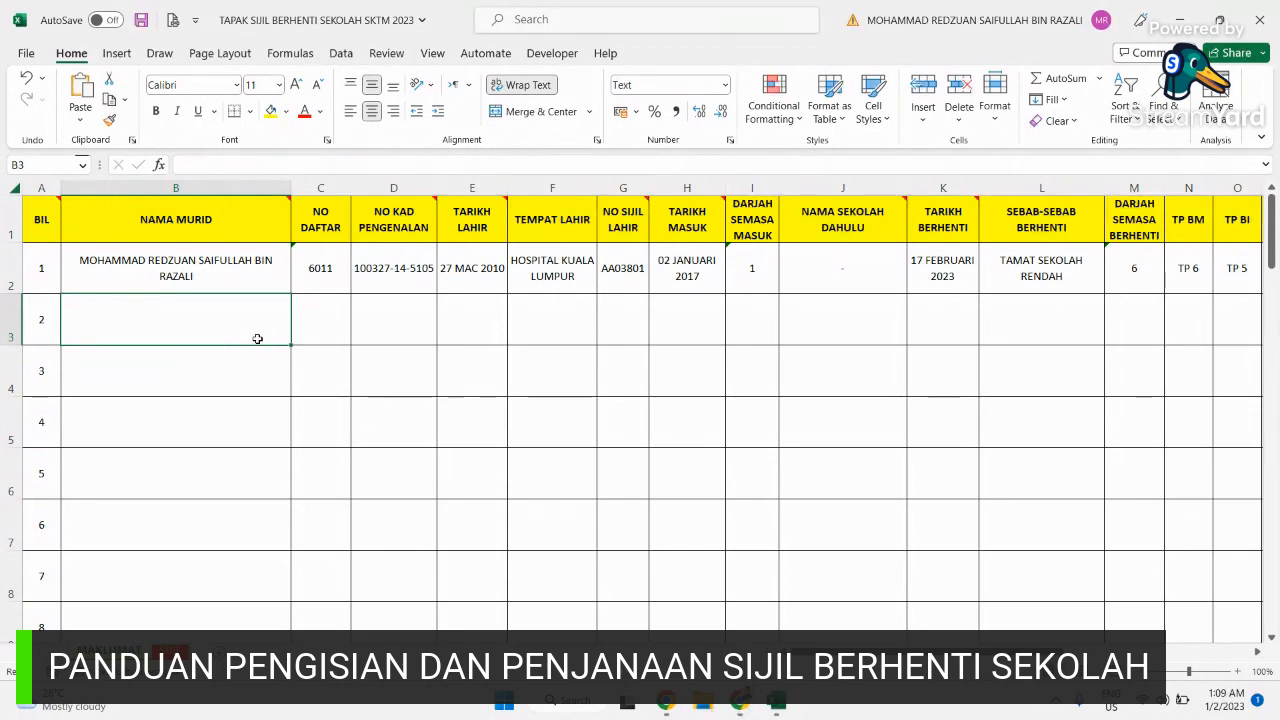
click(1171, 6)
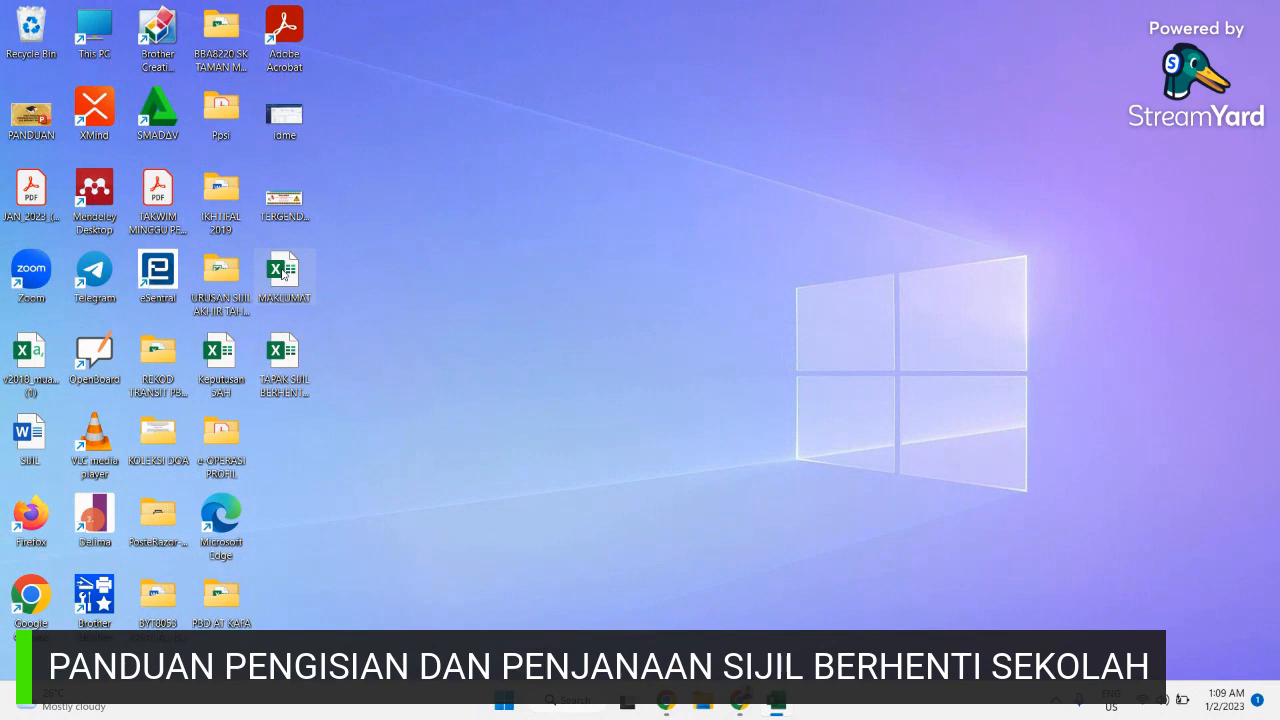
double_click(283, 275)
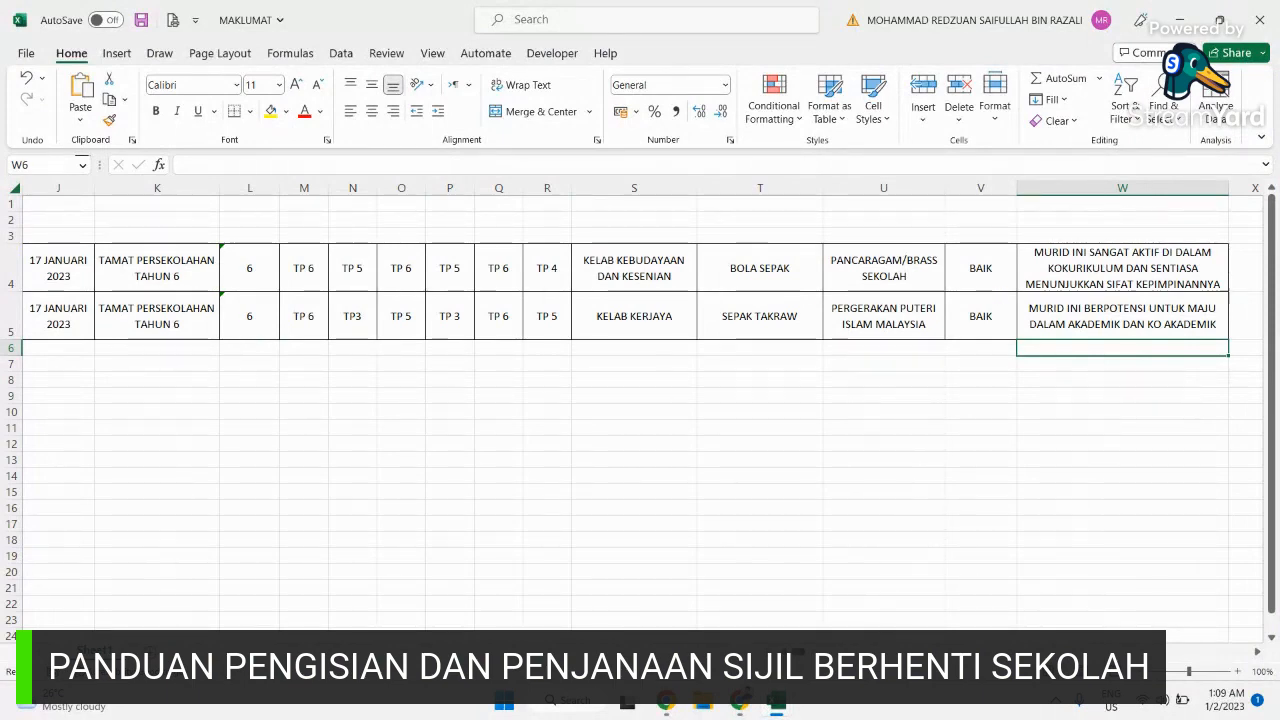
Step: Scroll back and look over the second student's record in MAKLUMAT
click(788, 652)
scroll(643, 410, left, 8)
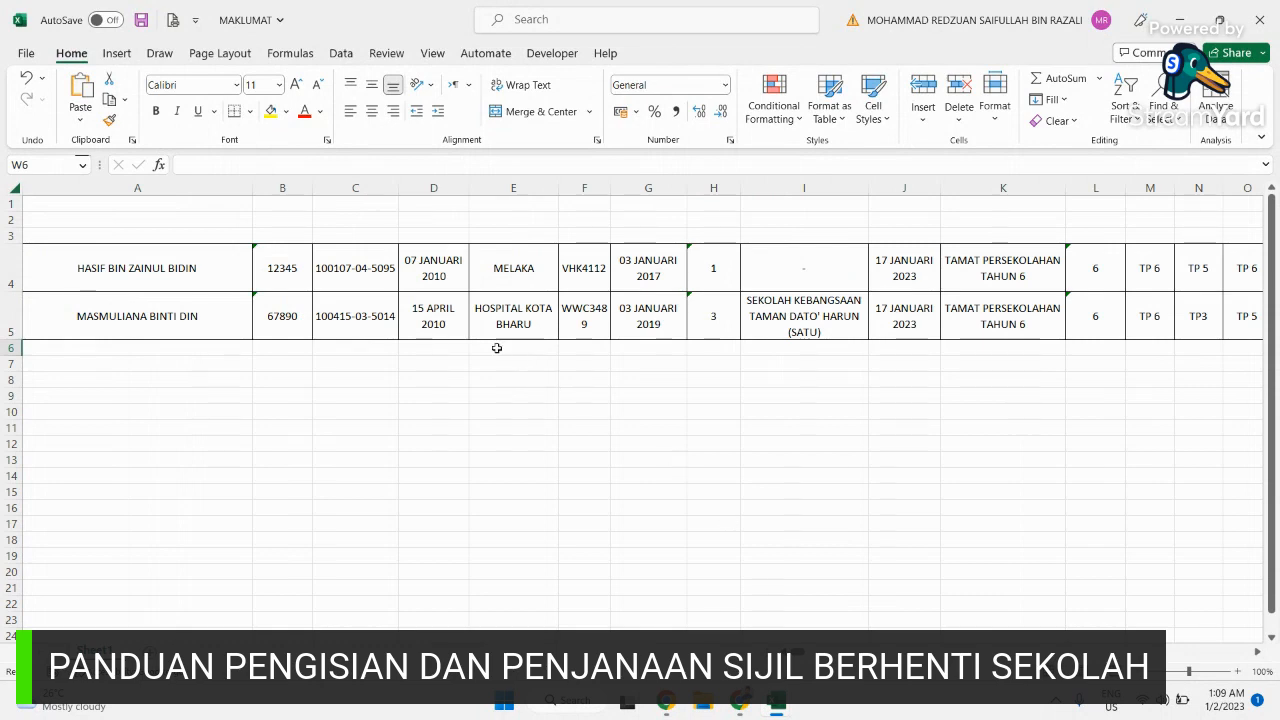
click(525, 312)
key(Right)
key(Right)
key(Right)
key(Right)
key(Right)
key(Right)
key(Right)
key(Right)
key(Right)
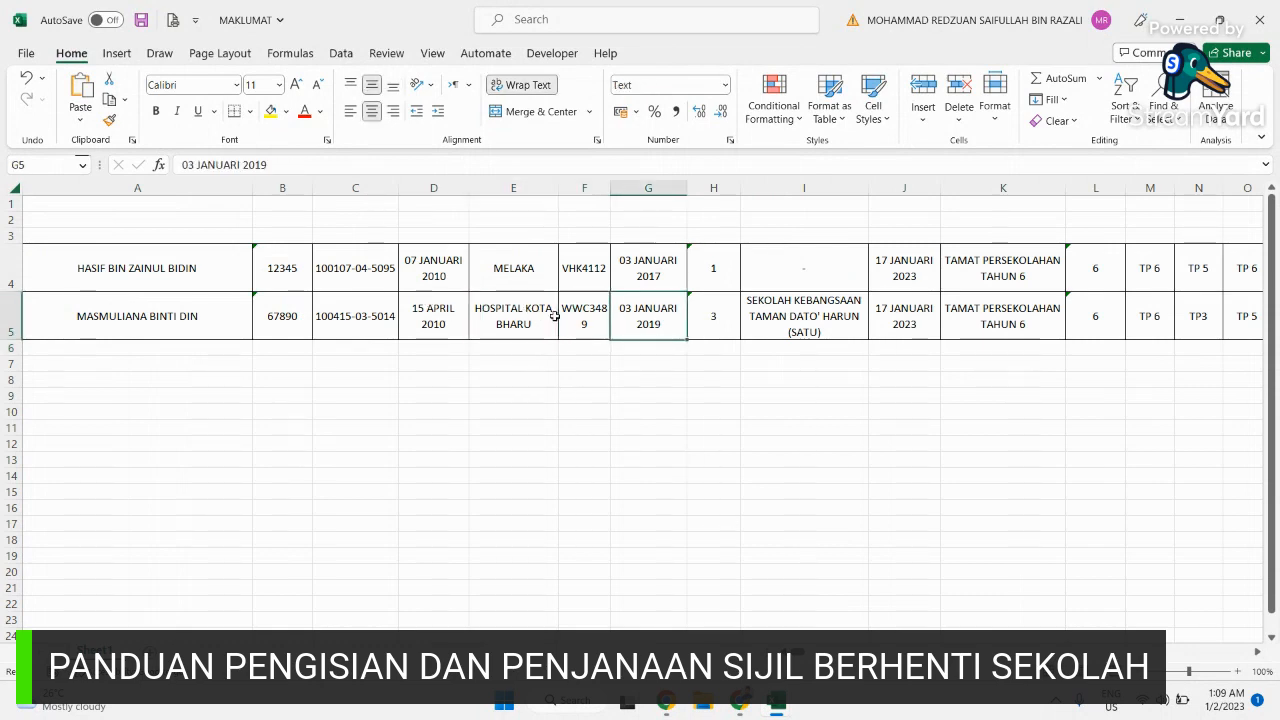
key(Right)
key(Right)
key(Right)
key(Right)
key(Right)
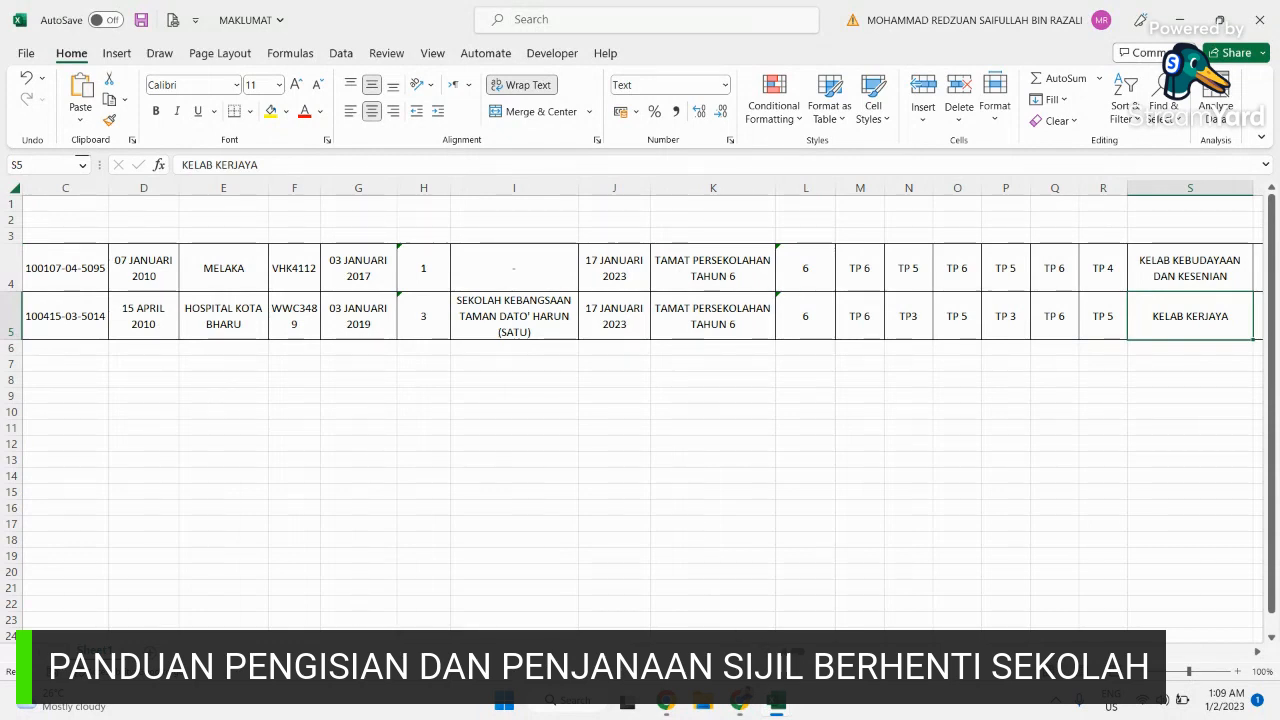
scroll(596, 517, left, 3)
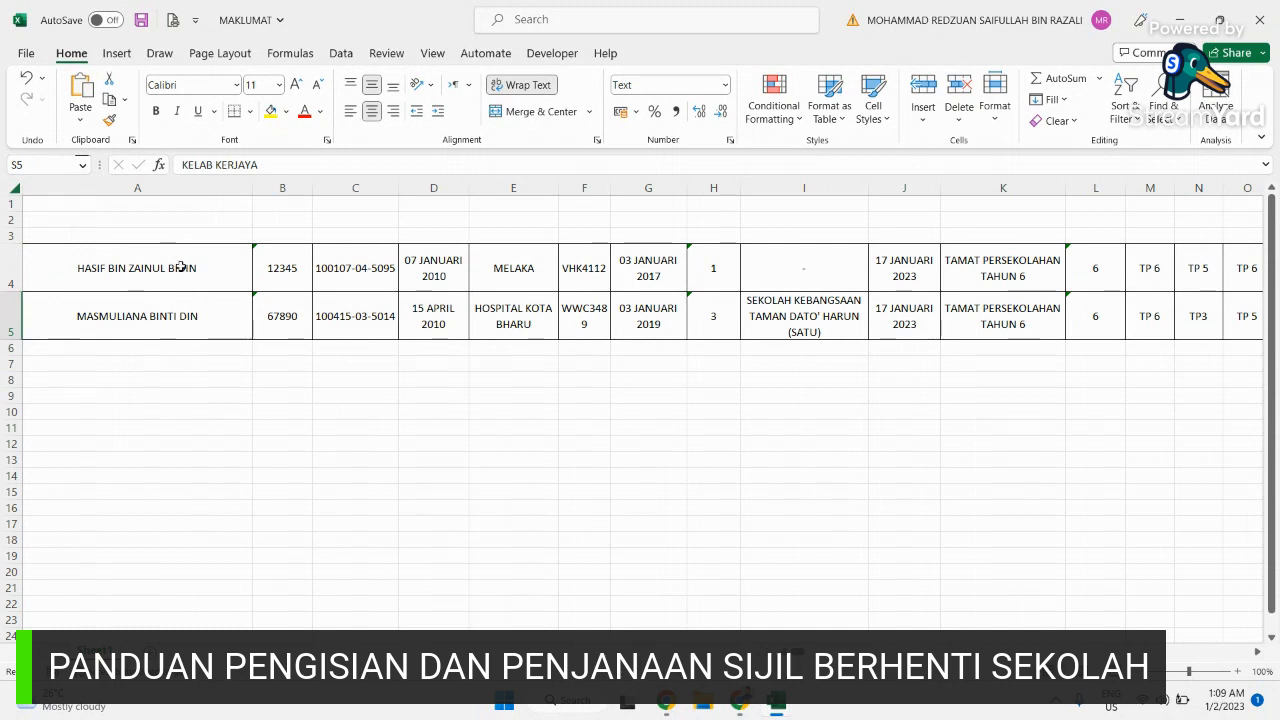
Step: Copy the two student names in A4:A5 and switch to the TAPAK SIJIL workbook
drag(181, 264, 194, 300)
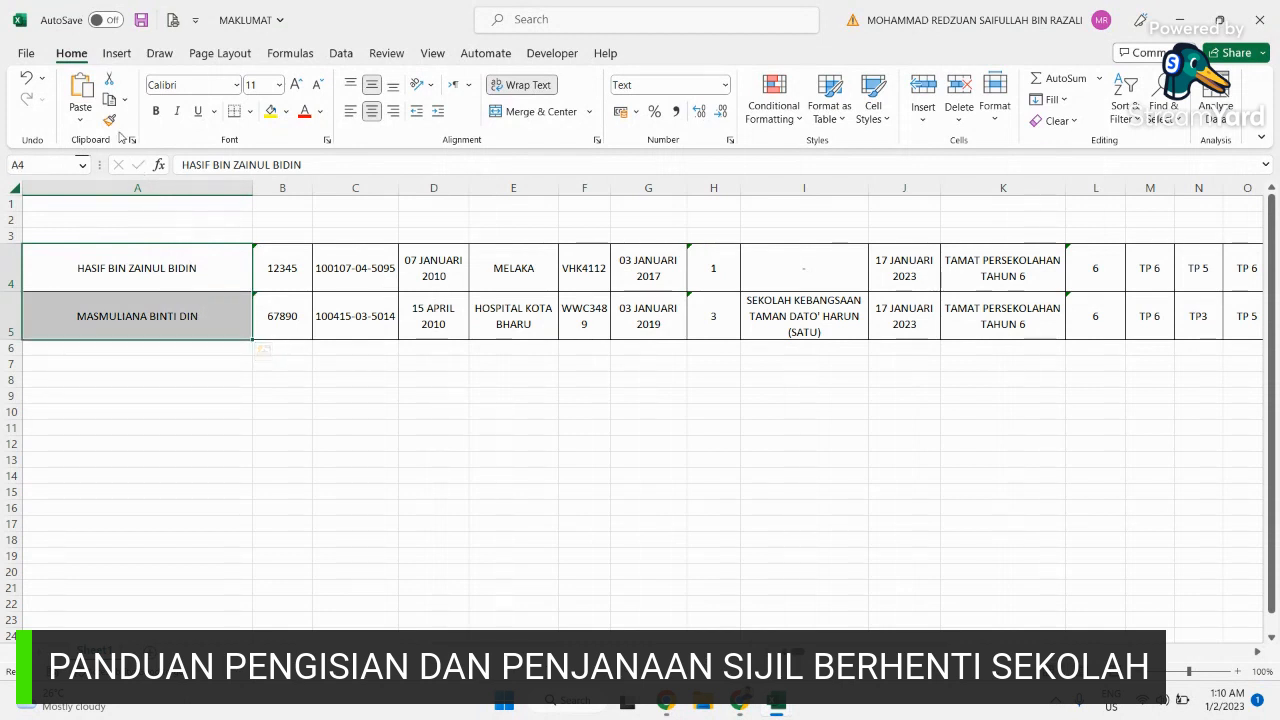
click(110, 102)
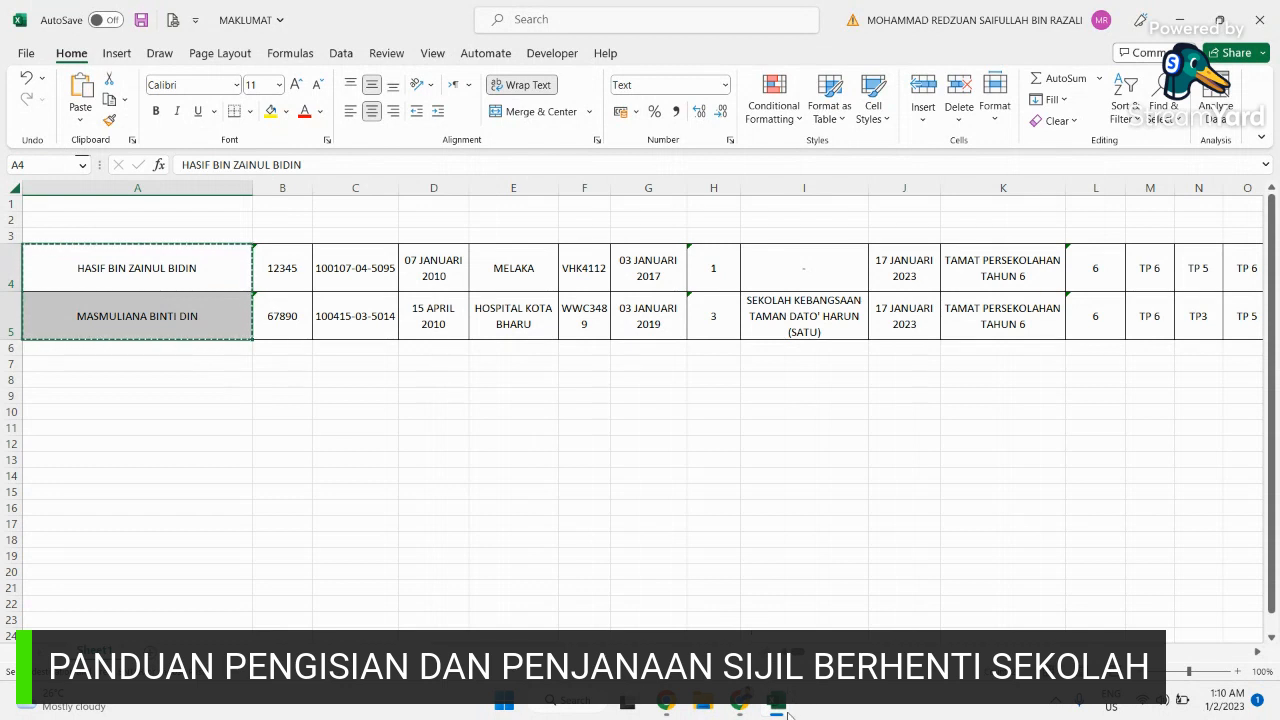
mouse_move(777, 702)
click(702, 625)
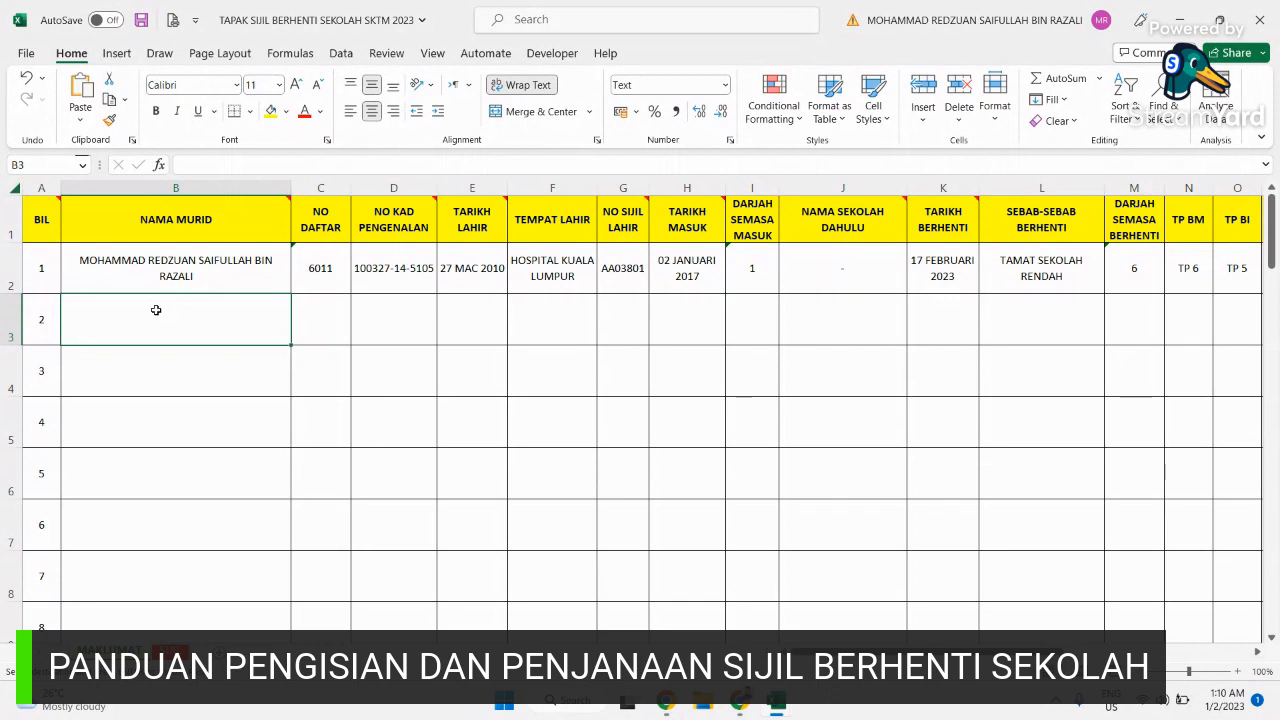
Step: Paste the two copied names into B3:B4 under NAMA MURID
click(88, 123)
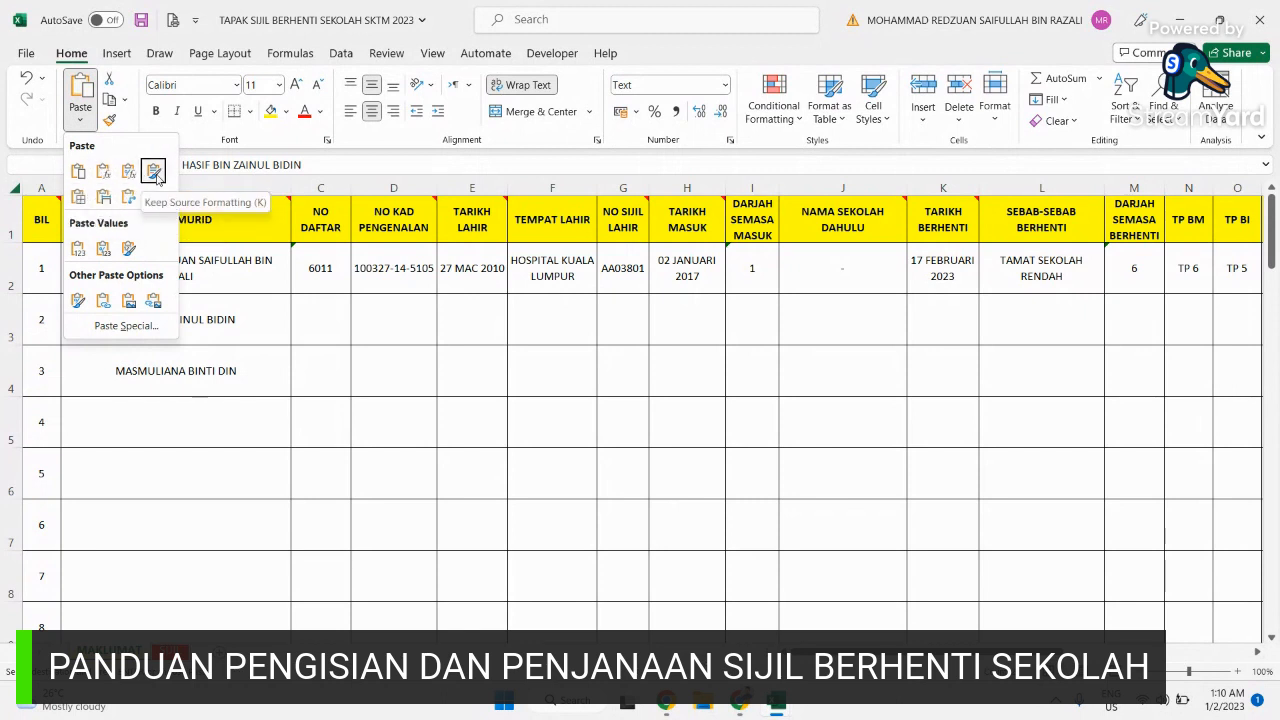
click(95, 177)
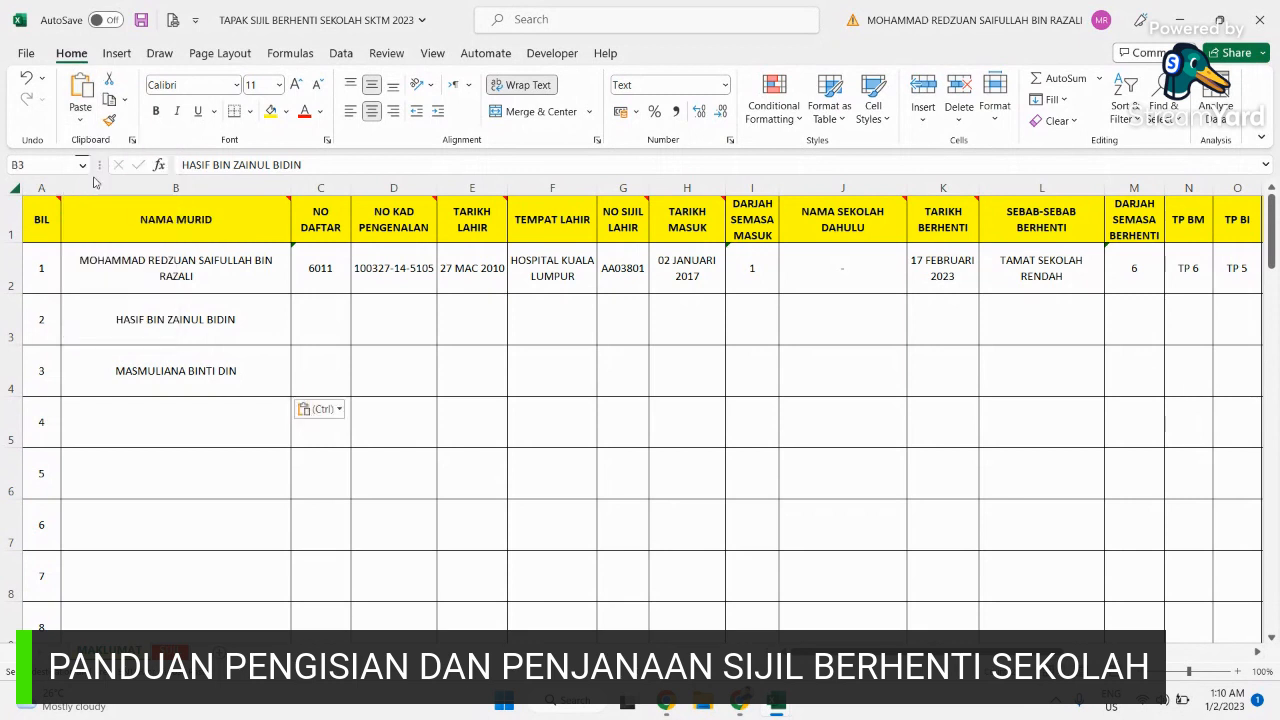
click(337, 356)
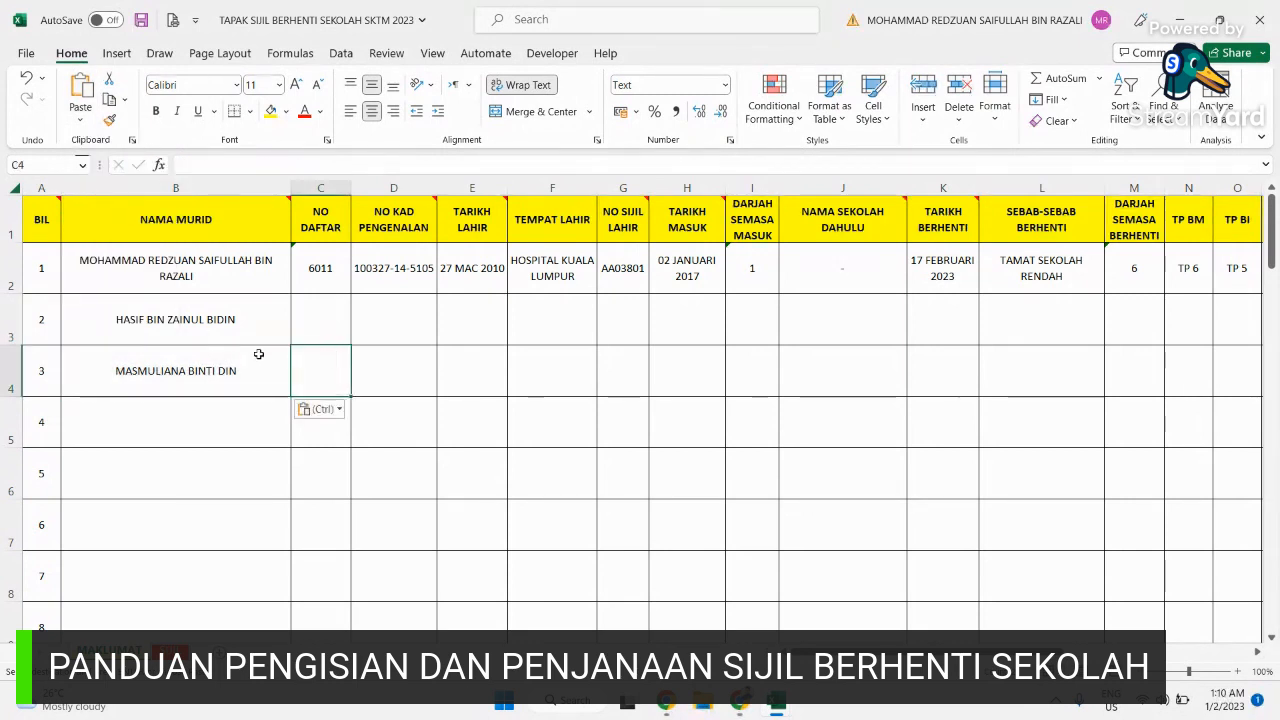
click(281, 313)
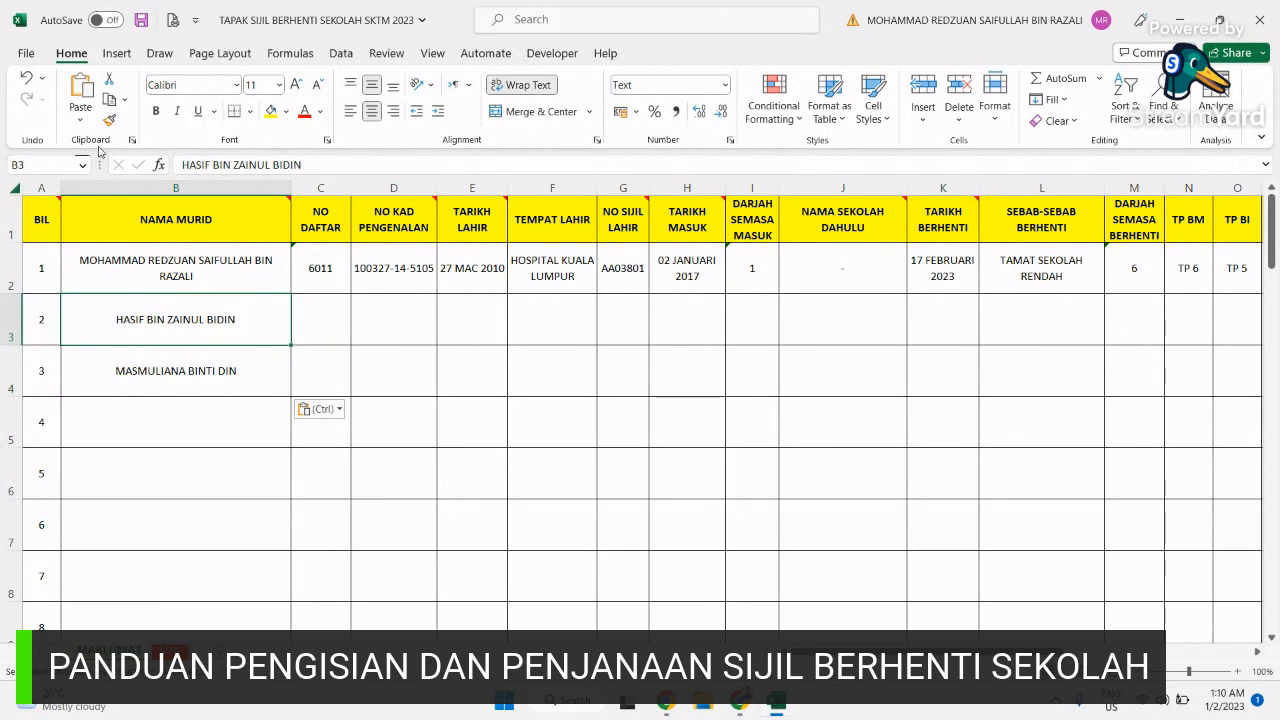
Step: Check the pasted names in B3 and B4 and the still-empty NO DAFTAR and TARIKH LAHIR cells
drag(190, 320, 219, 416)
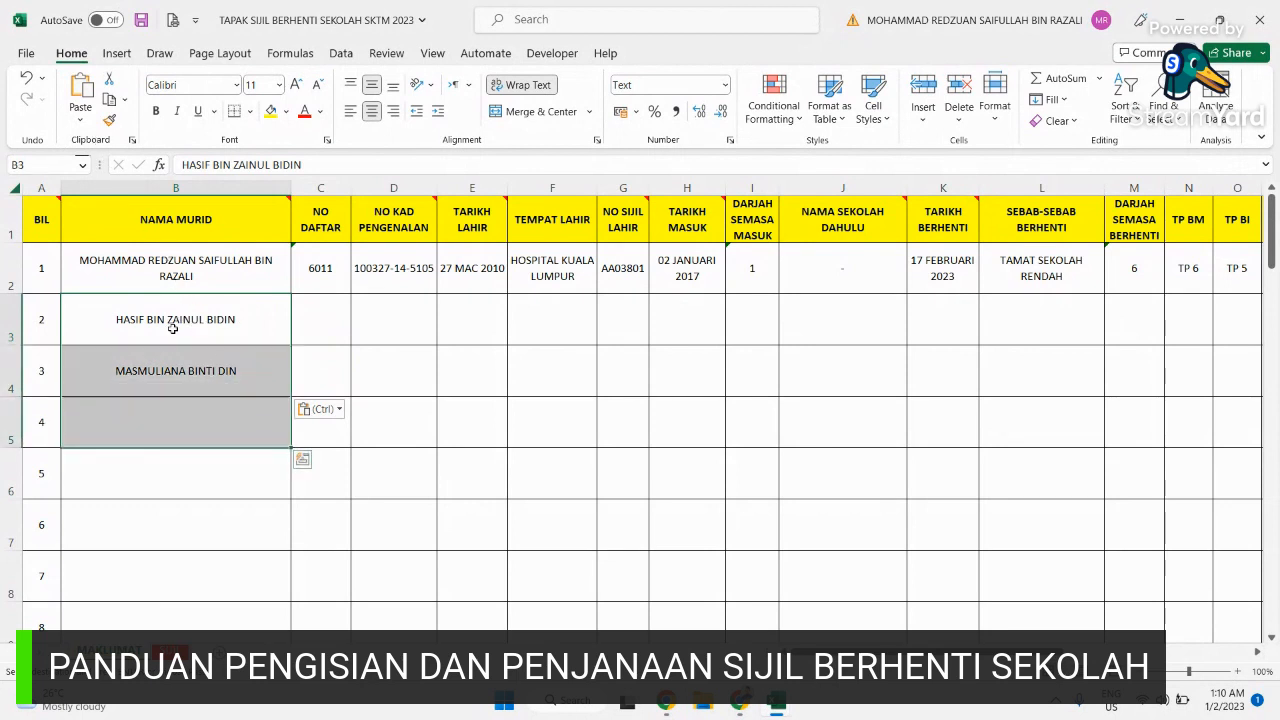
drag(175, 325, 185, 357)
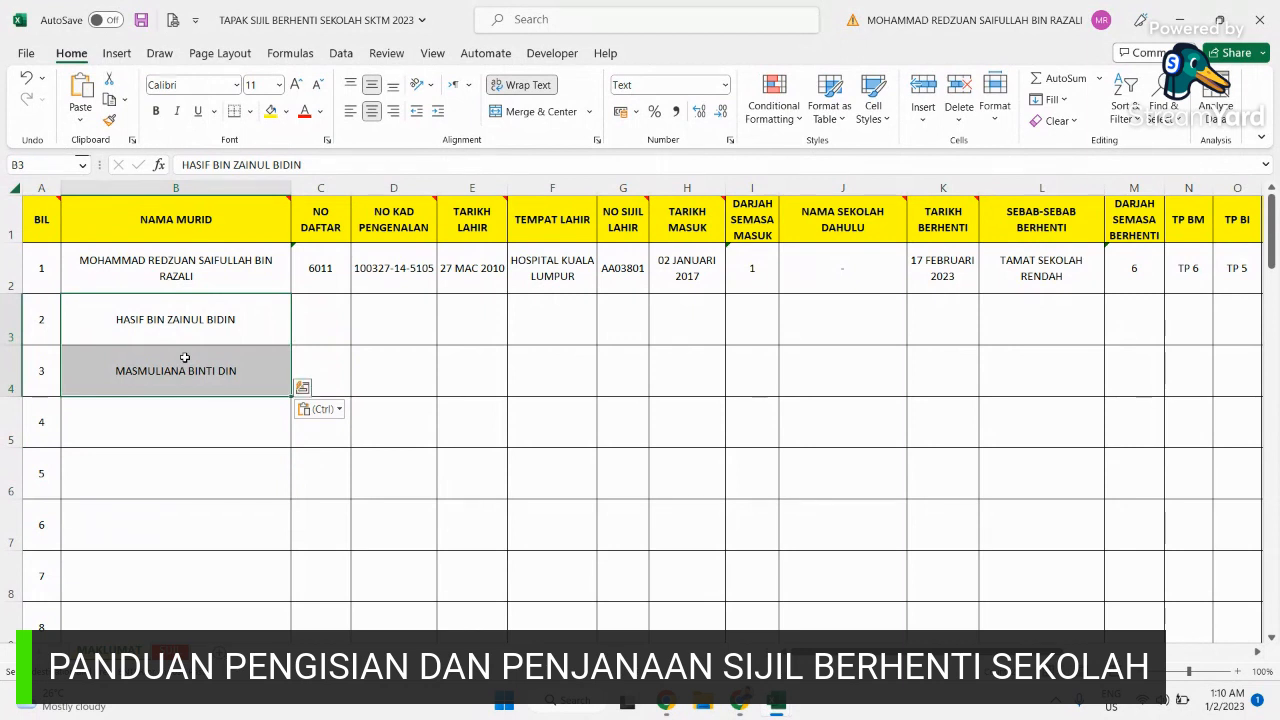
click(320, 318)
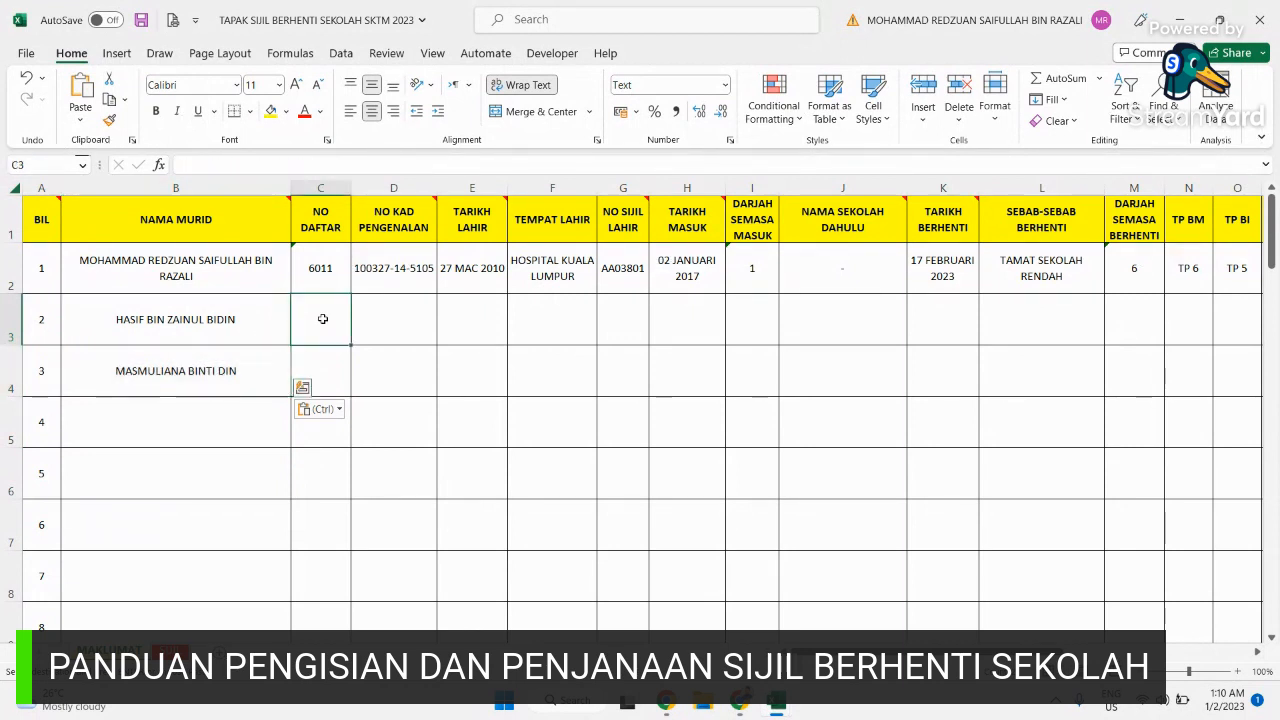
click(441, 313)
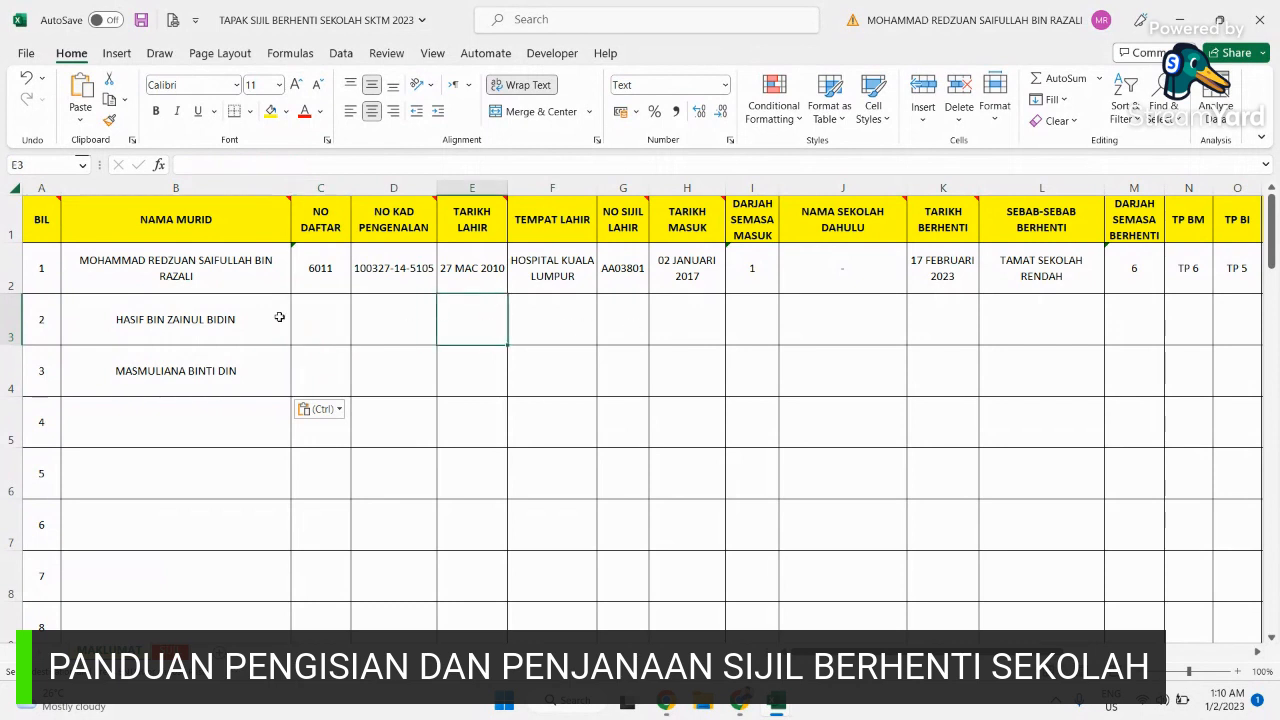
click(248, 318)
click(229, 366)
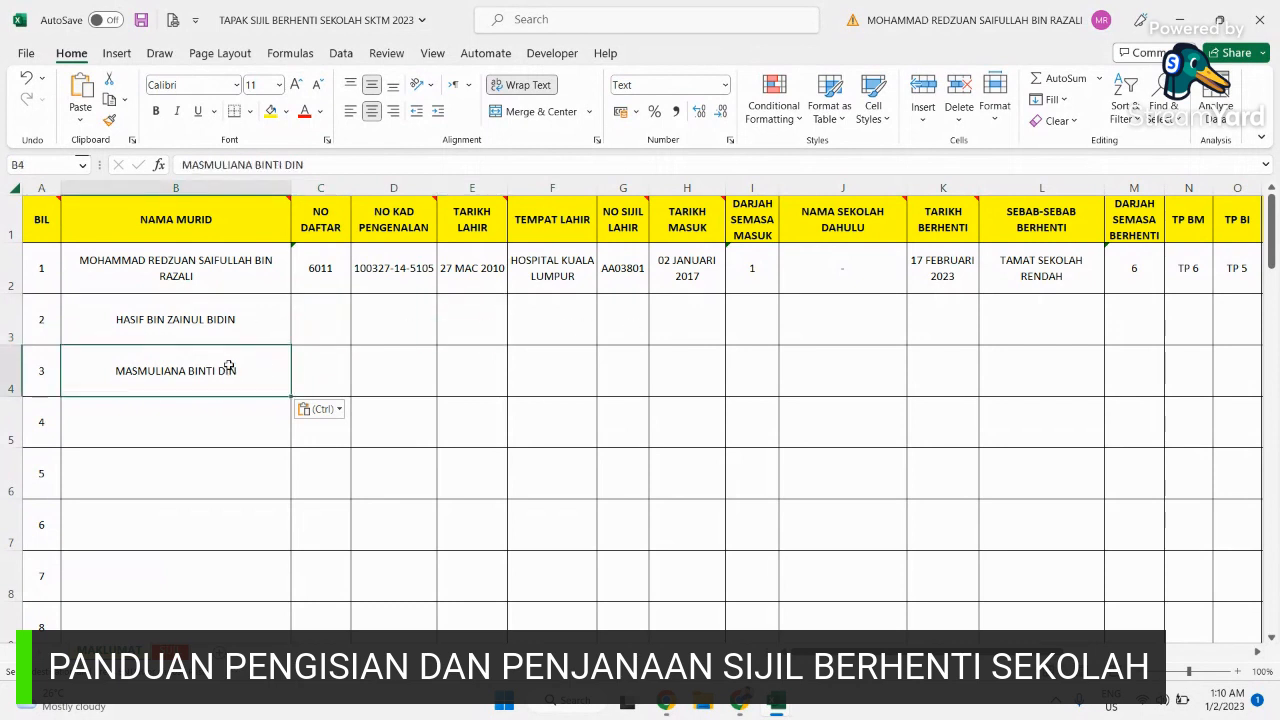
click(247, 326)
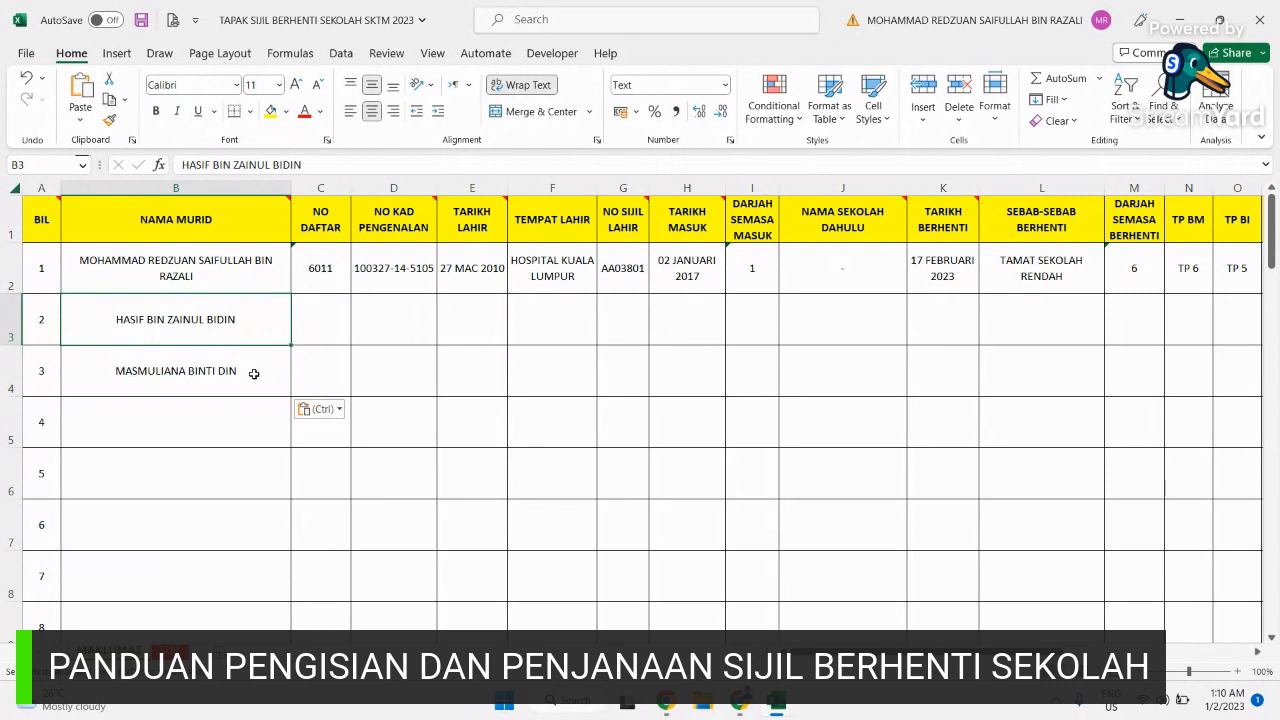
click(254, 373)
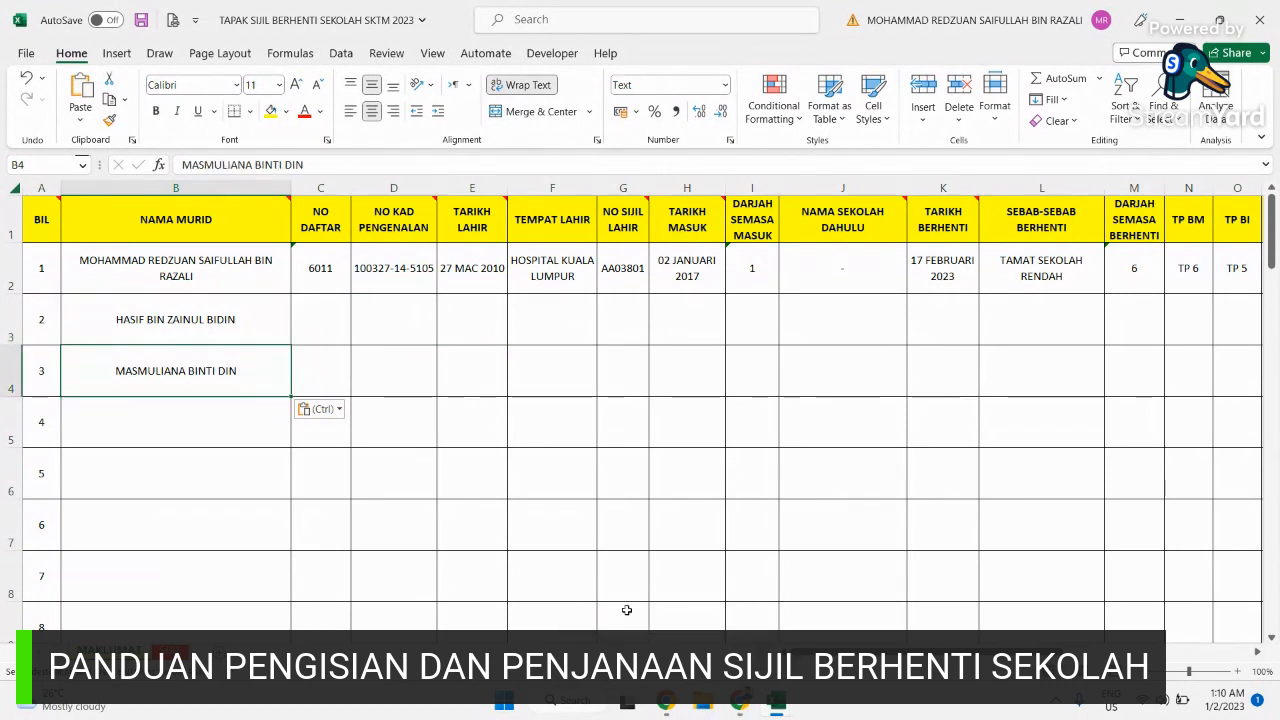
mouse_move(778, 703)
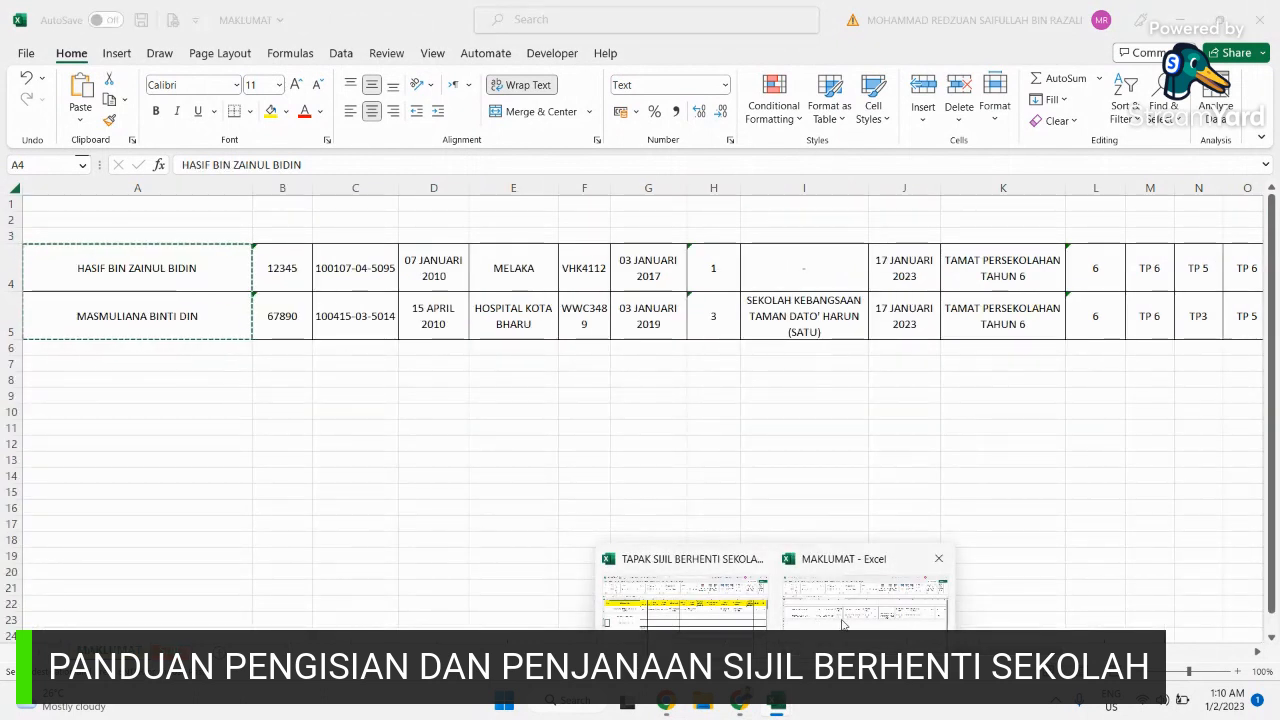
Step: Copy the students' details B4:W5 from MAKLUMAT and return to TAPAK SIJIL at cell C3
click(865, 600)
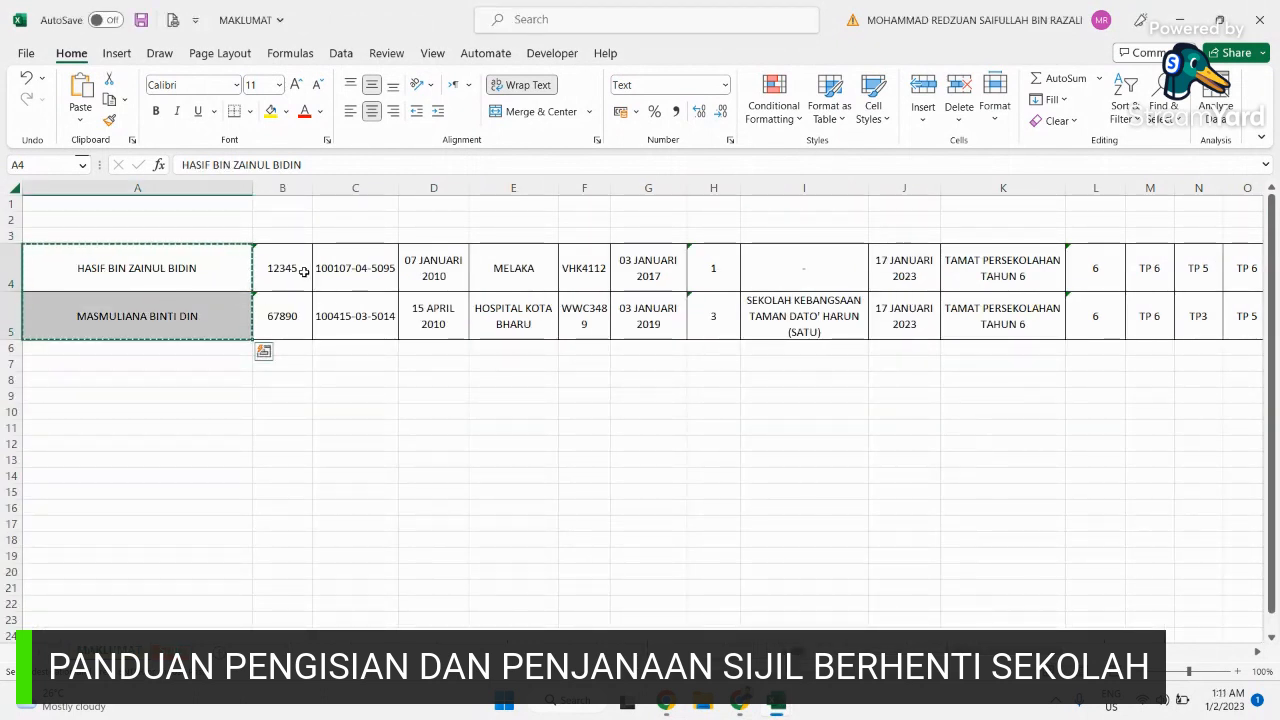
drag(270, 268, 1015, 303)
right_click(962, 276)
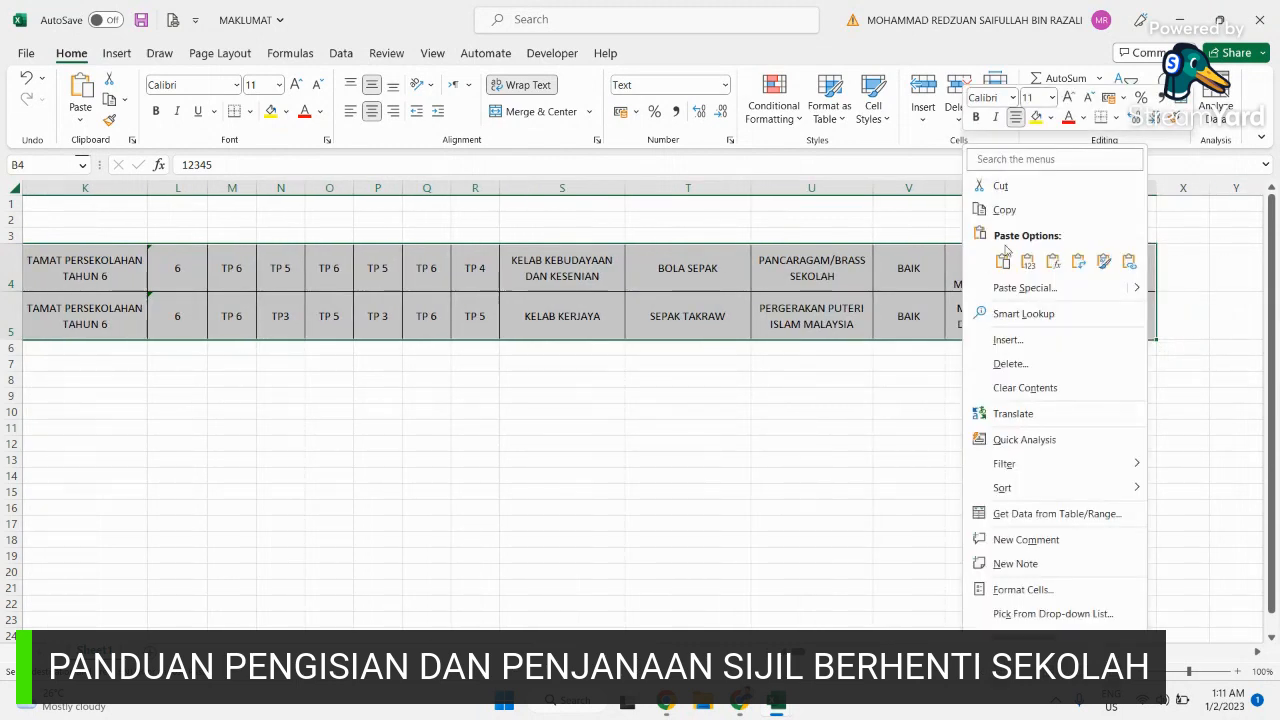
click(999, 210)
scroll(1000, 214, left, 5)
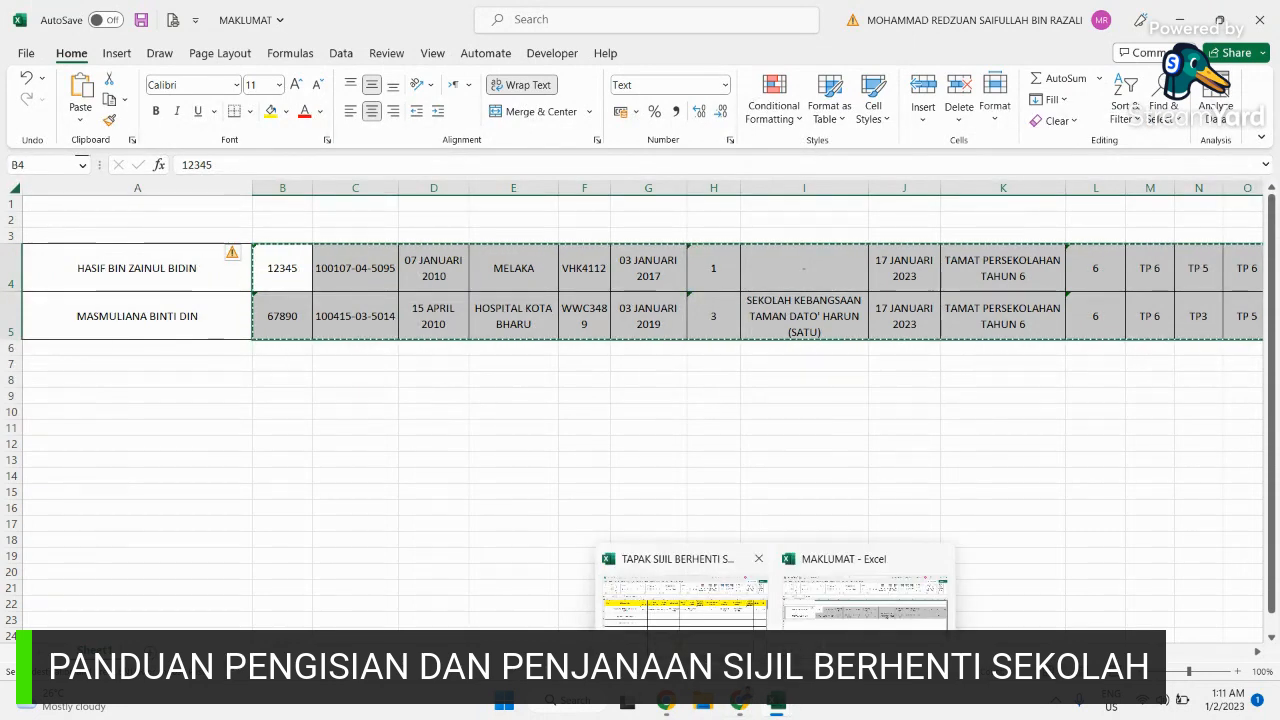
click(685, 605)
click(319, 323)
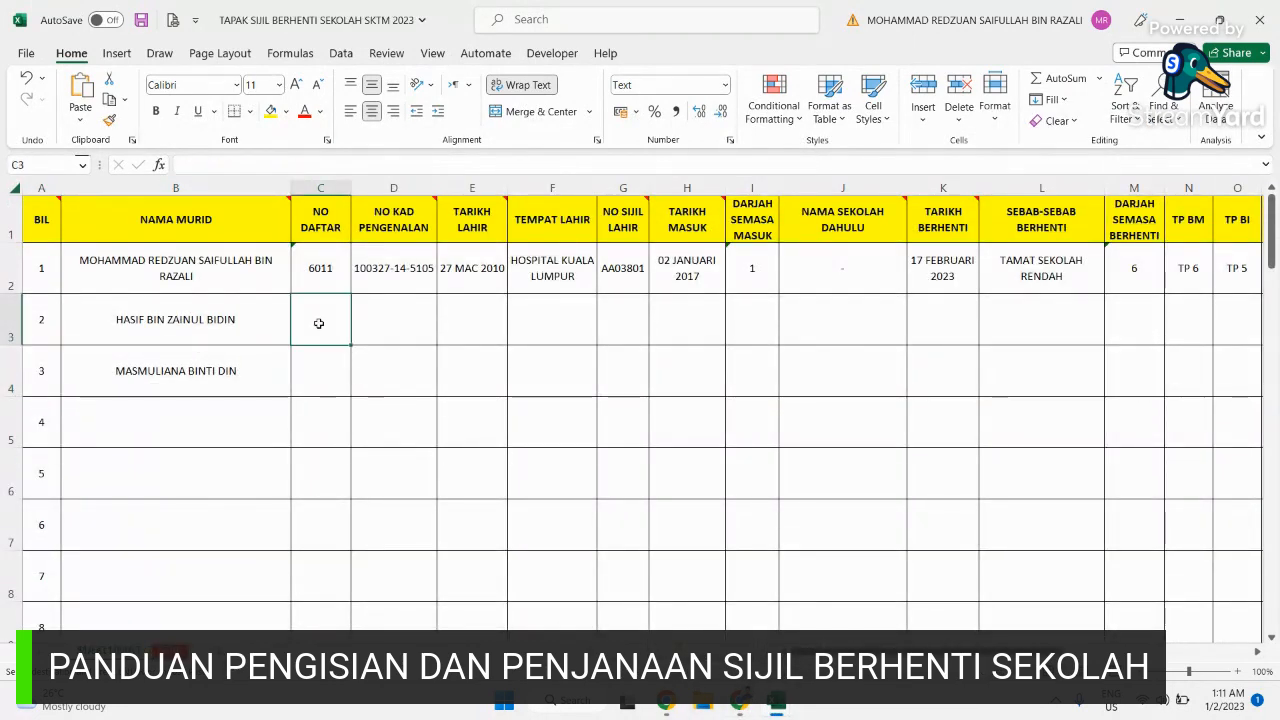
Step: Paste the copied details at C3 as values only for students 2 and 3
right_click(319, 323)
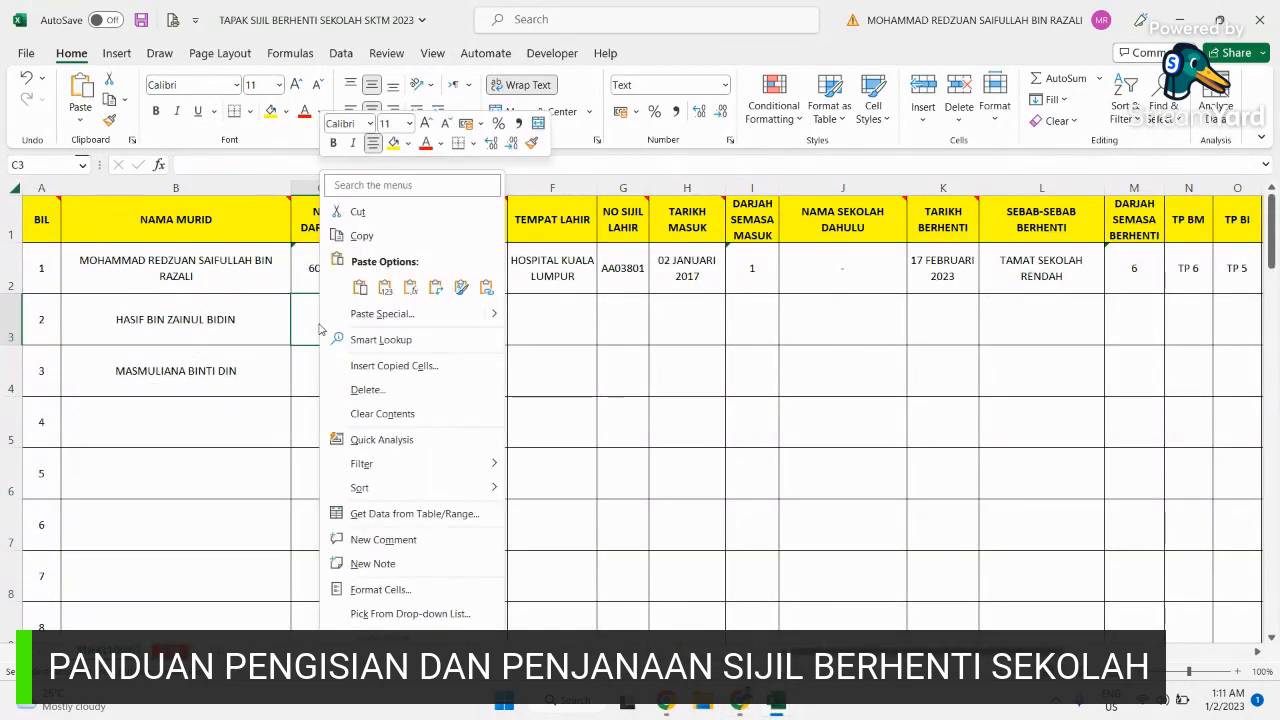
click(394, 290)
click(385, 287)
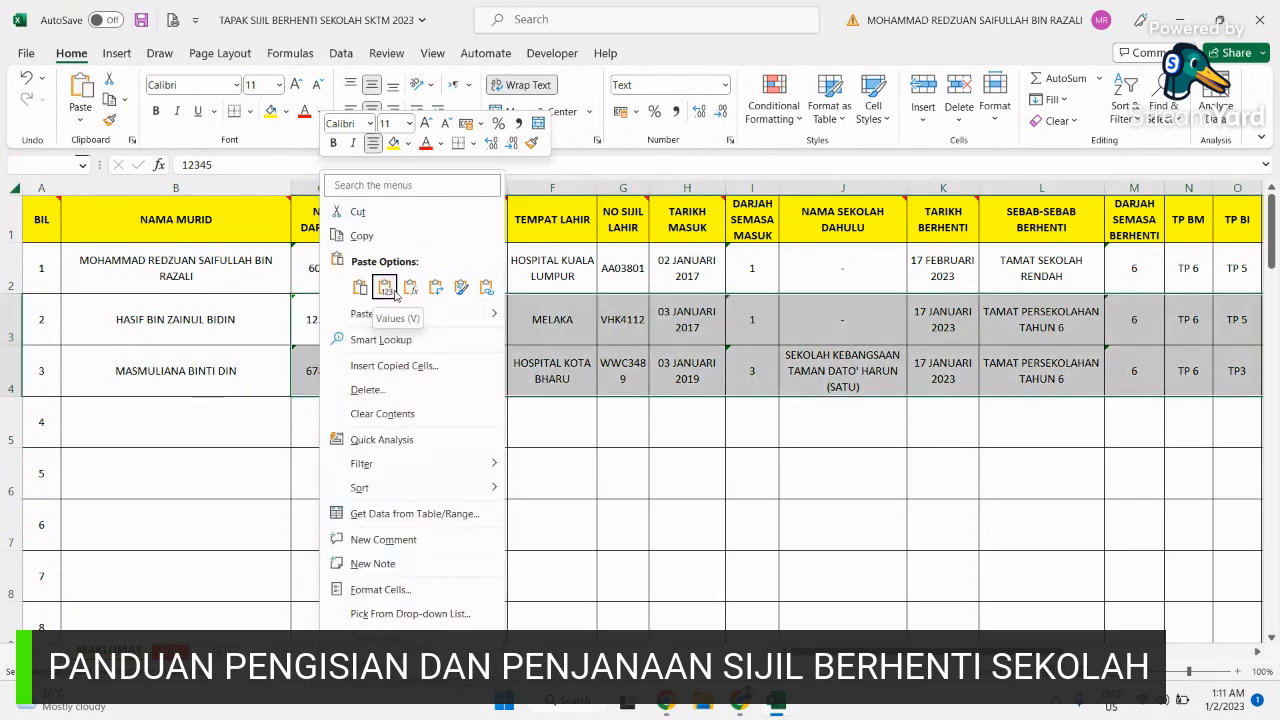
click(360, 288)
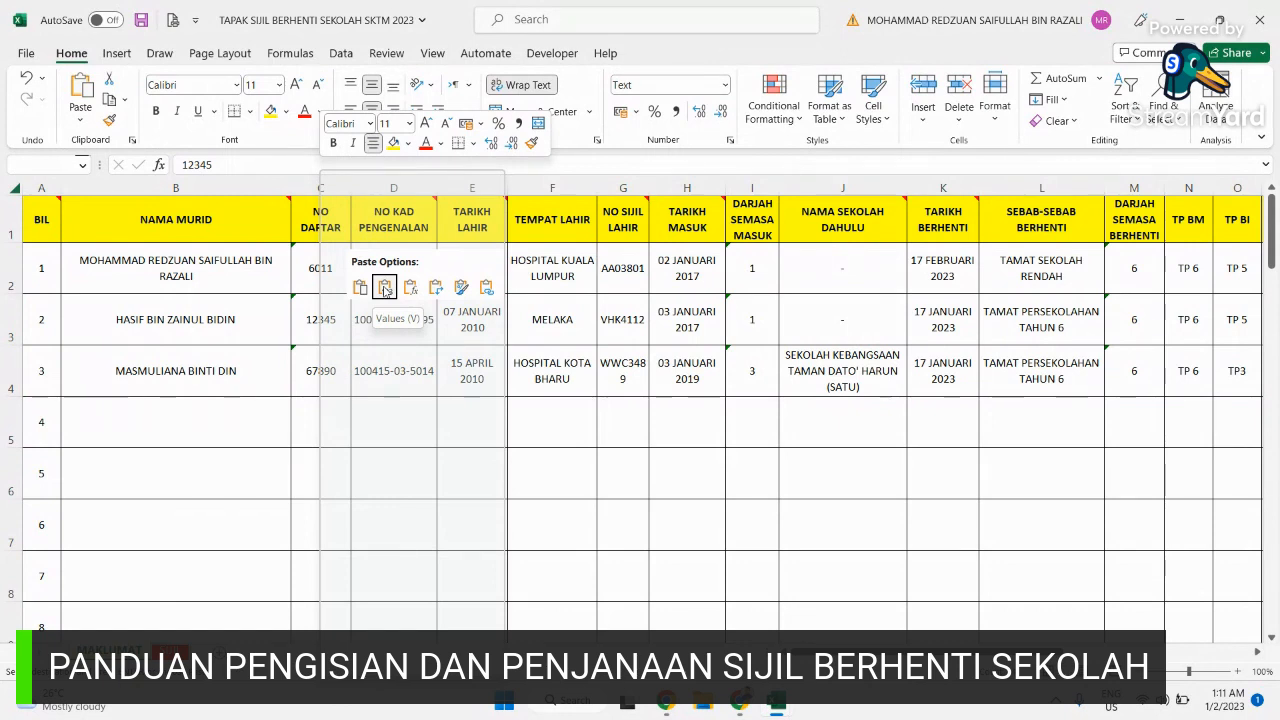
click(385, 289)
click(656, 511)
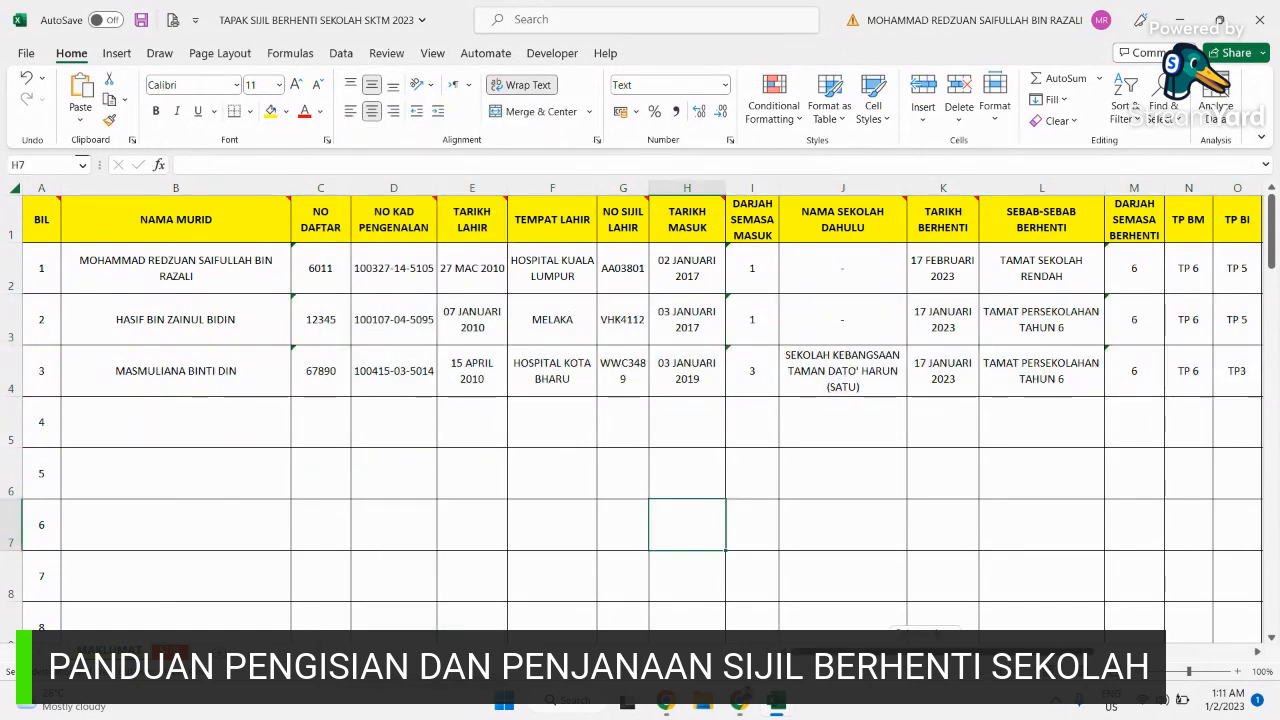
scroll(640, 410, right, 3)
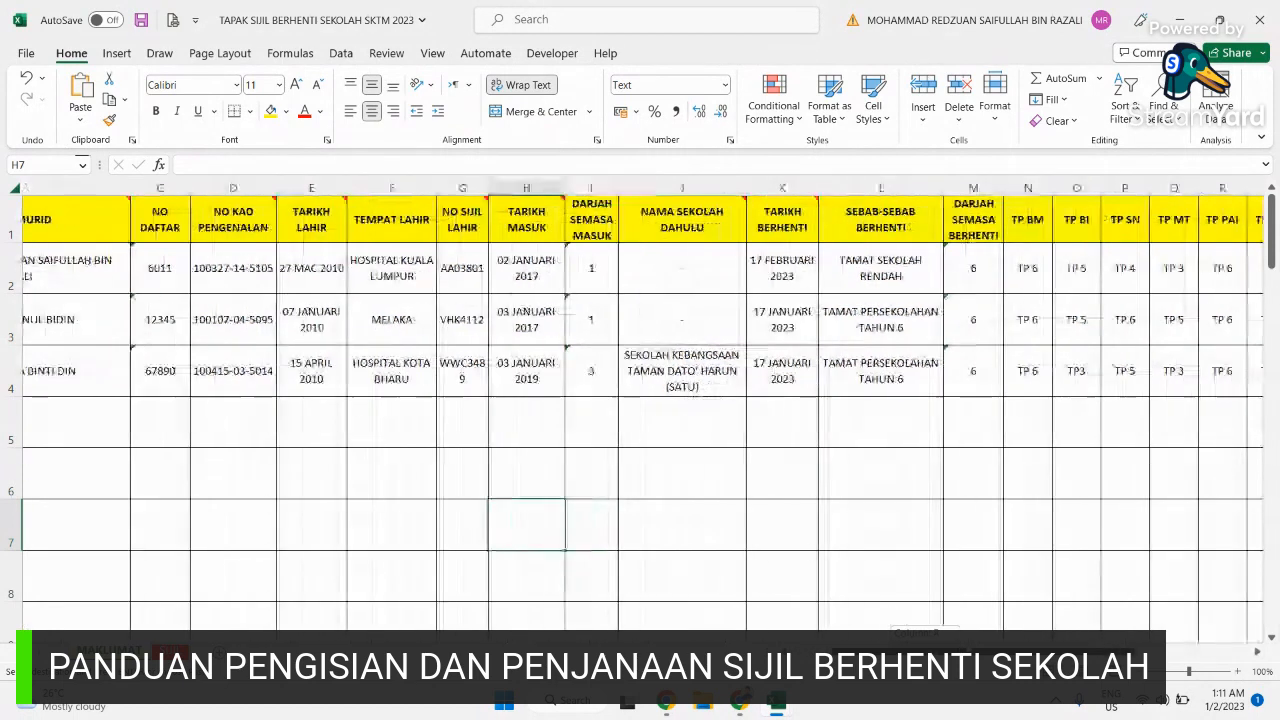
scroll(640, 410, right, 5)
scroll(640, 410, right, 4)
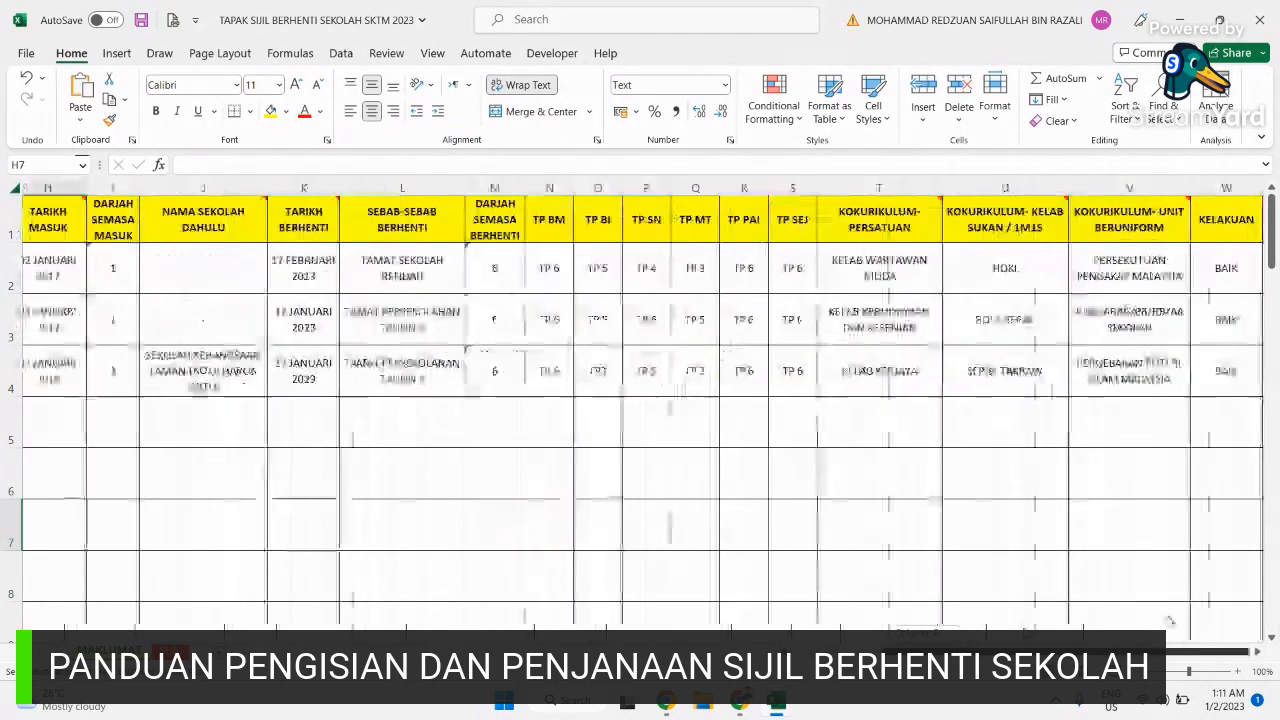
scroll(640, 410, left, 10)
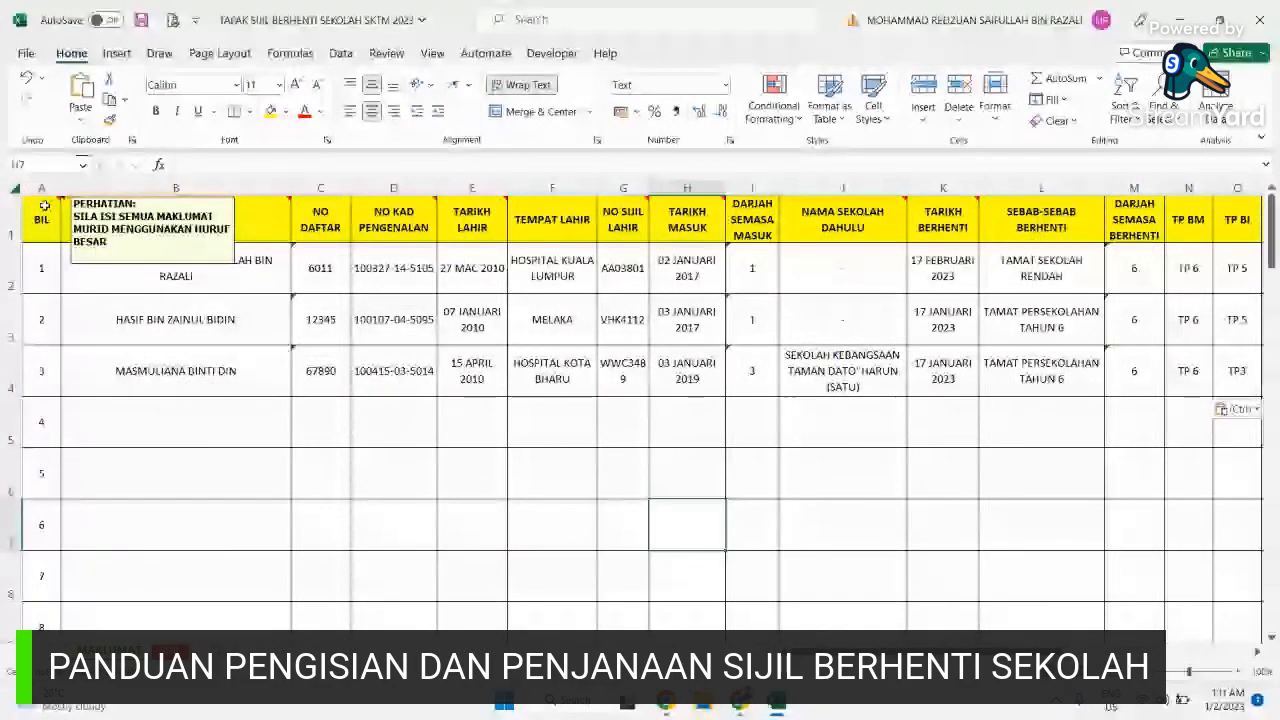
mouse_move(168, 215)
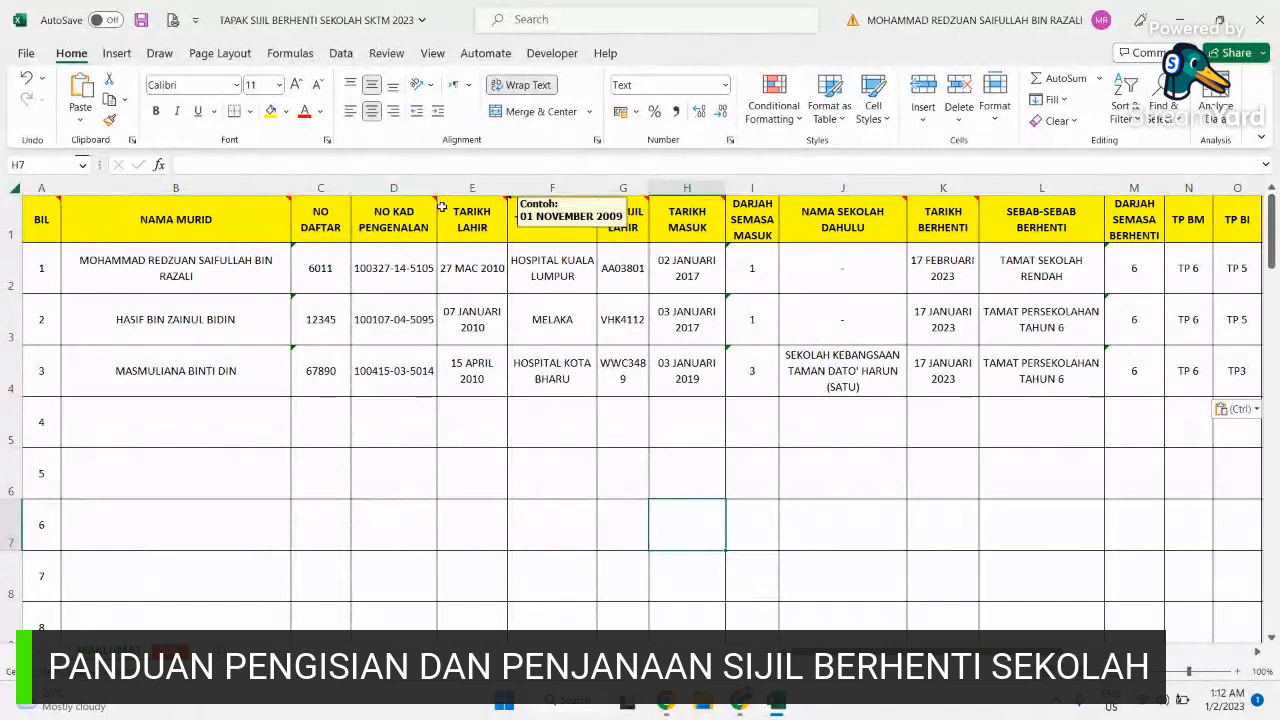
mouse_move(657, 197)
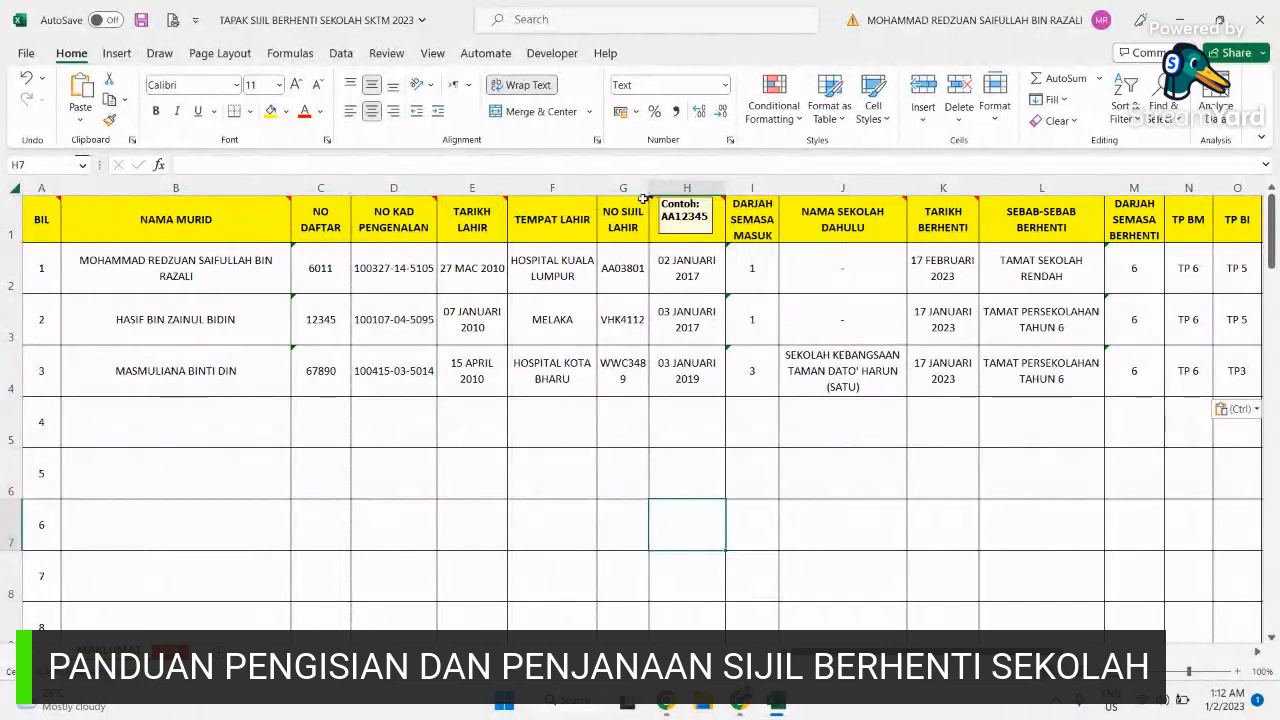
mouse_move(892, 199)
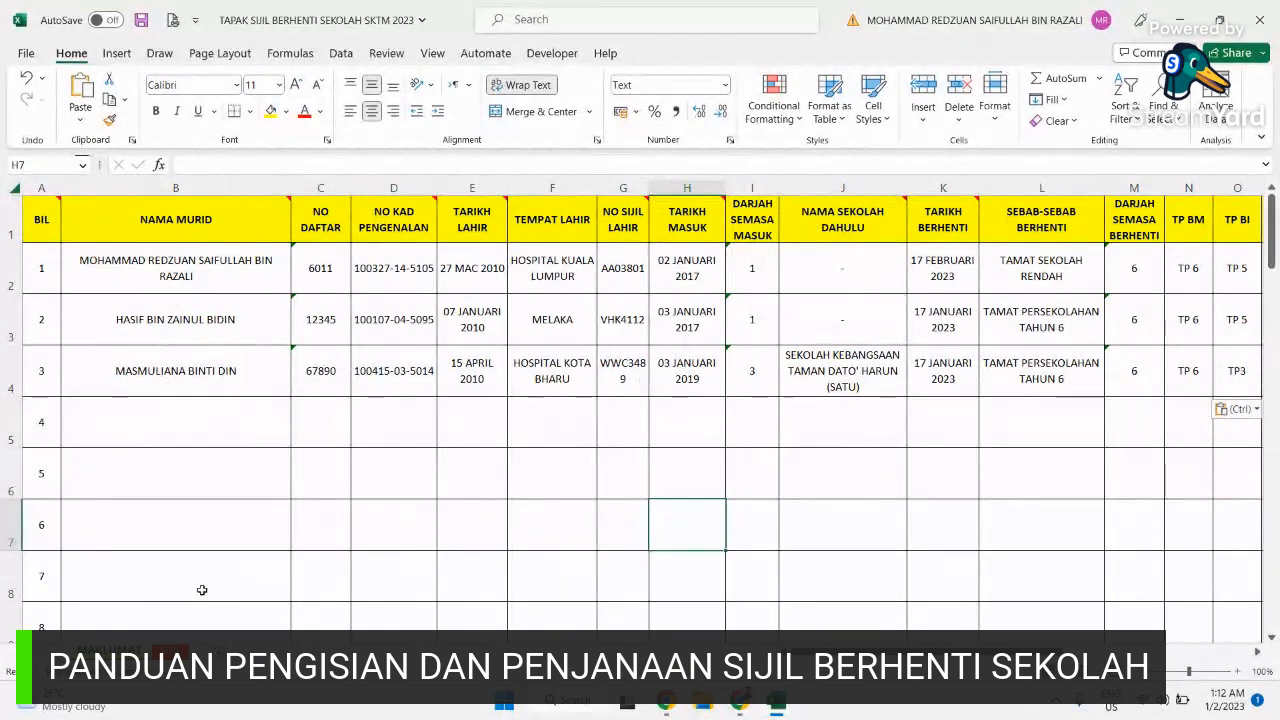
scroll(200, 590, down, 2)
scroll(202, 590, up, 2)
Step: Choose the second student in the certificate form's name dropdown, then go to the File backstage
click(170, 651)
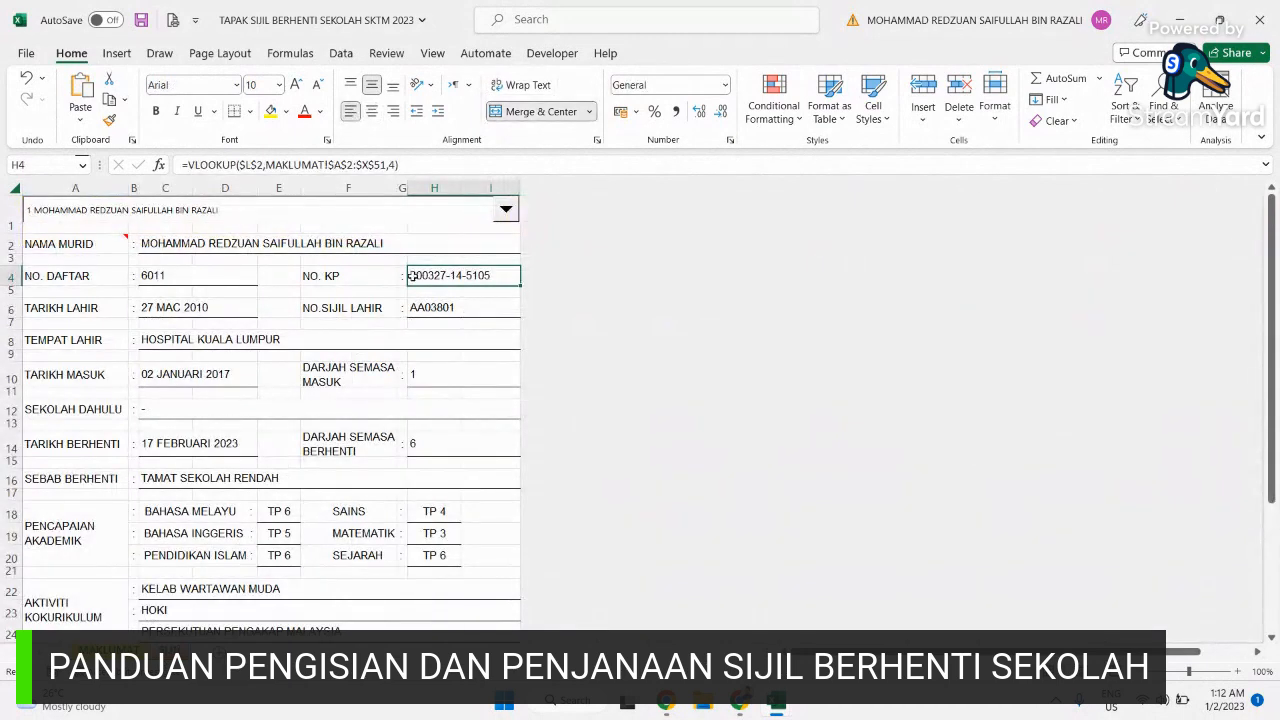
scroll(217, 483, down, 6)
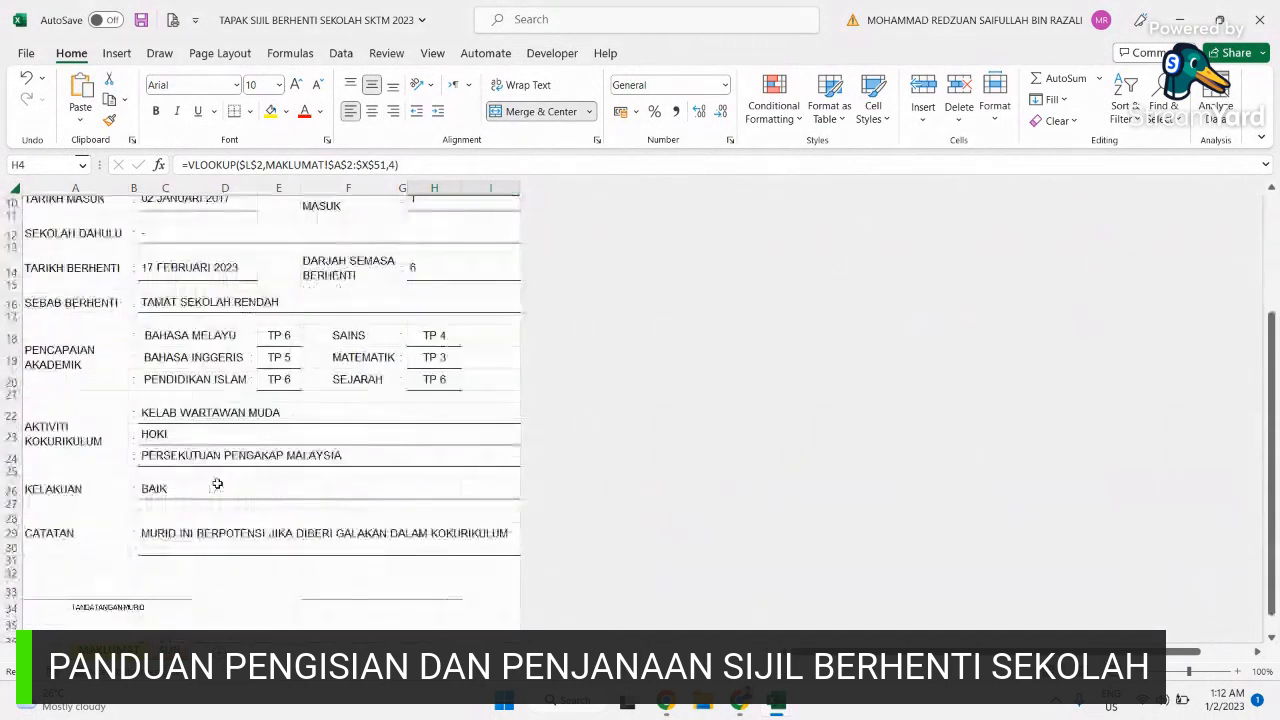
scroll(217, 483, up, 6)
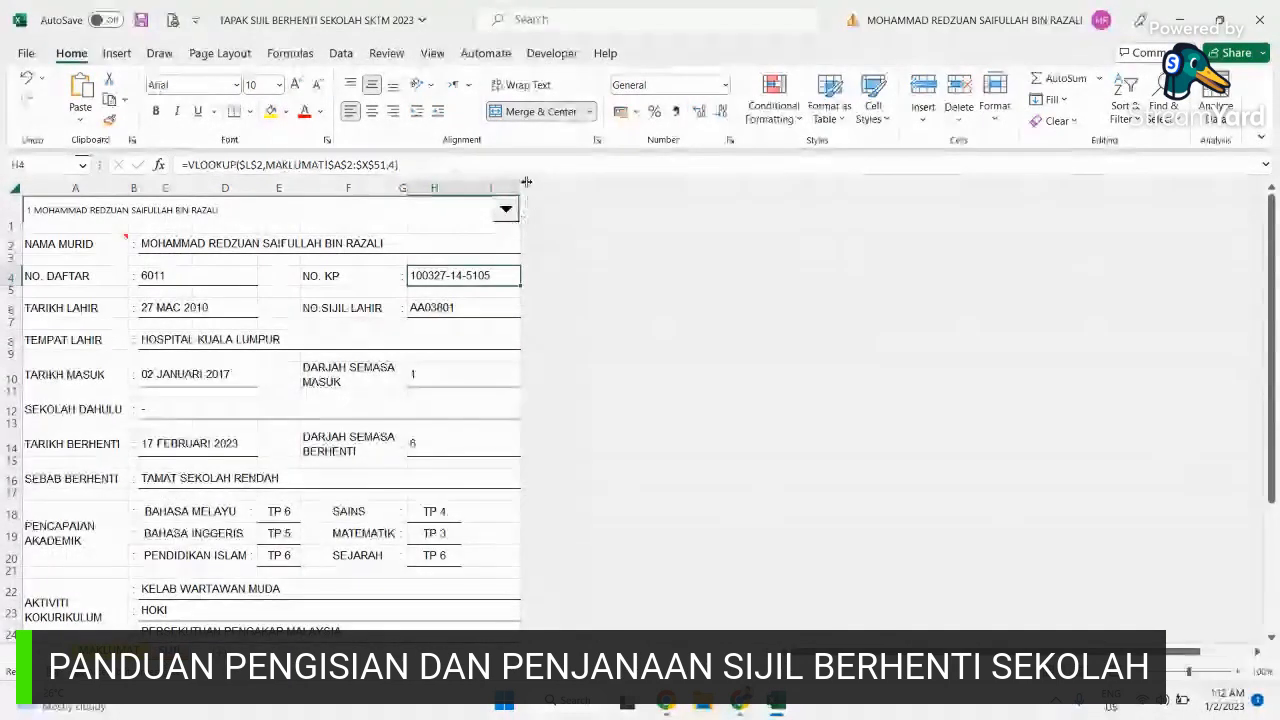
click(507, 211)
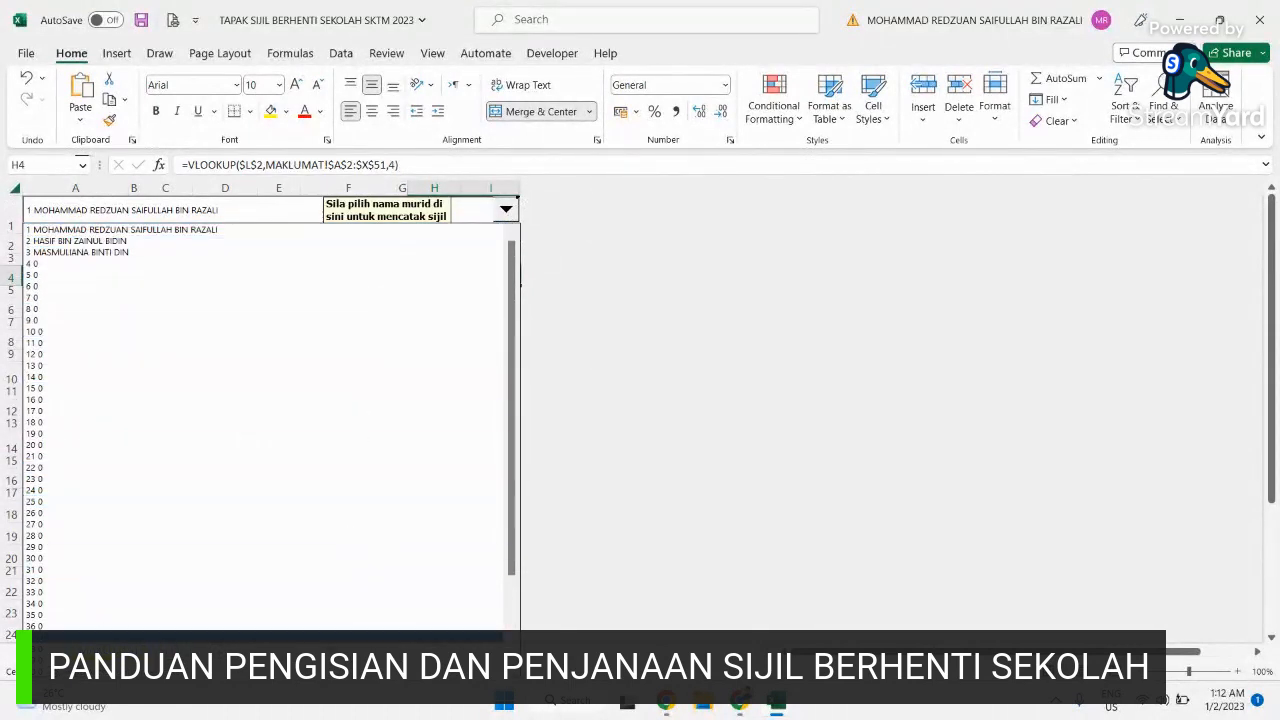
click(166, 242)
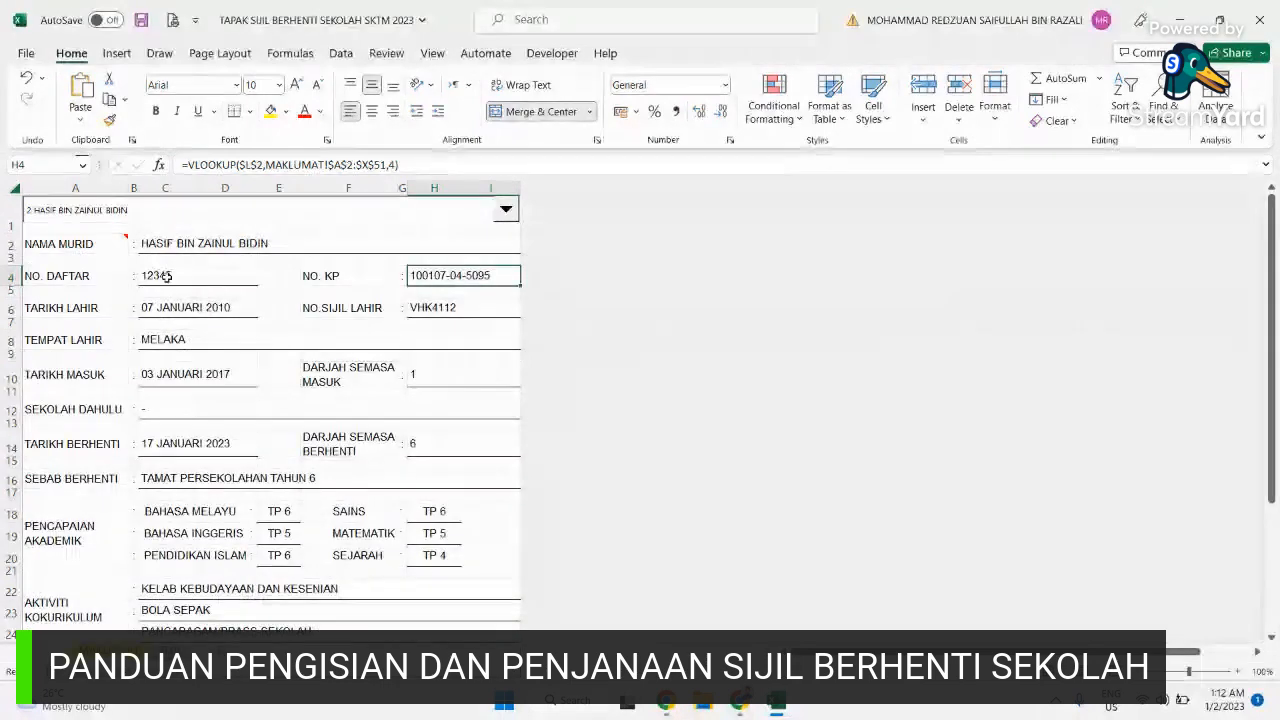
scroll(210, 407, down, 5)
scroll(210, 407, up, 5)
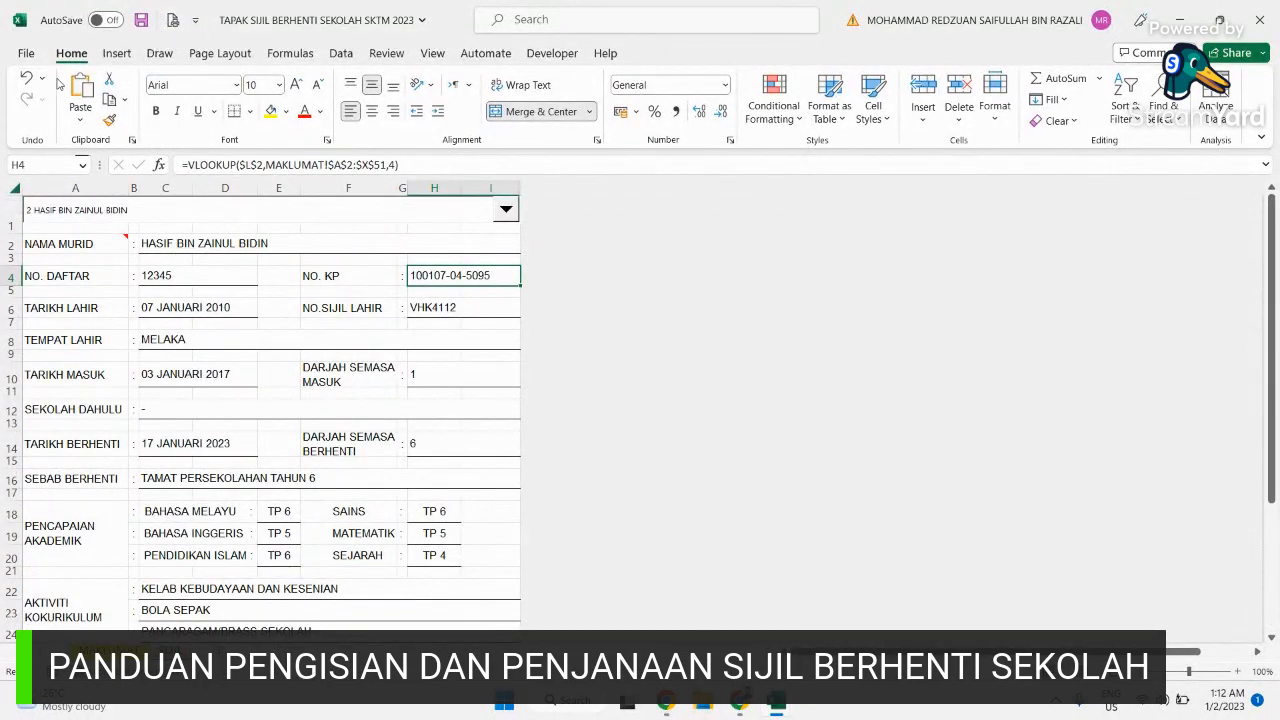
click(26, 53)
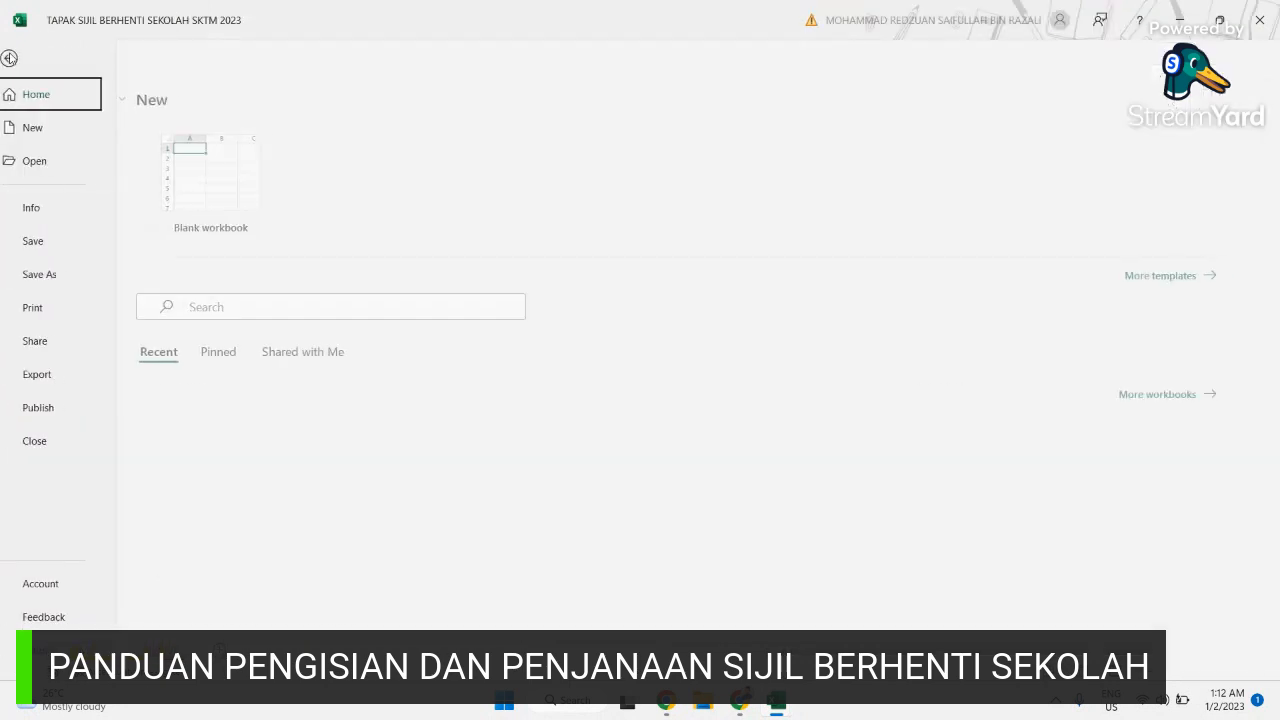
Step: Preview the certificate page with margins shown and Zoom to Page toggled
click(66, 310)
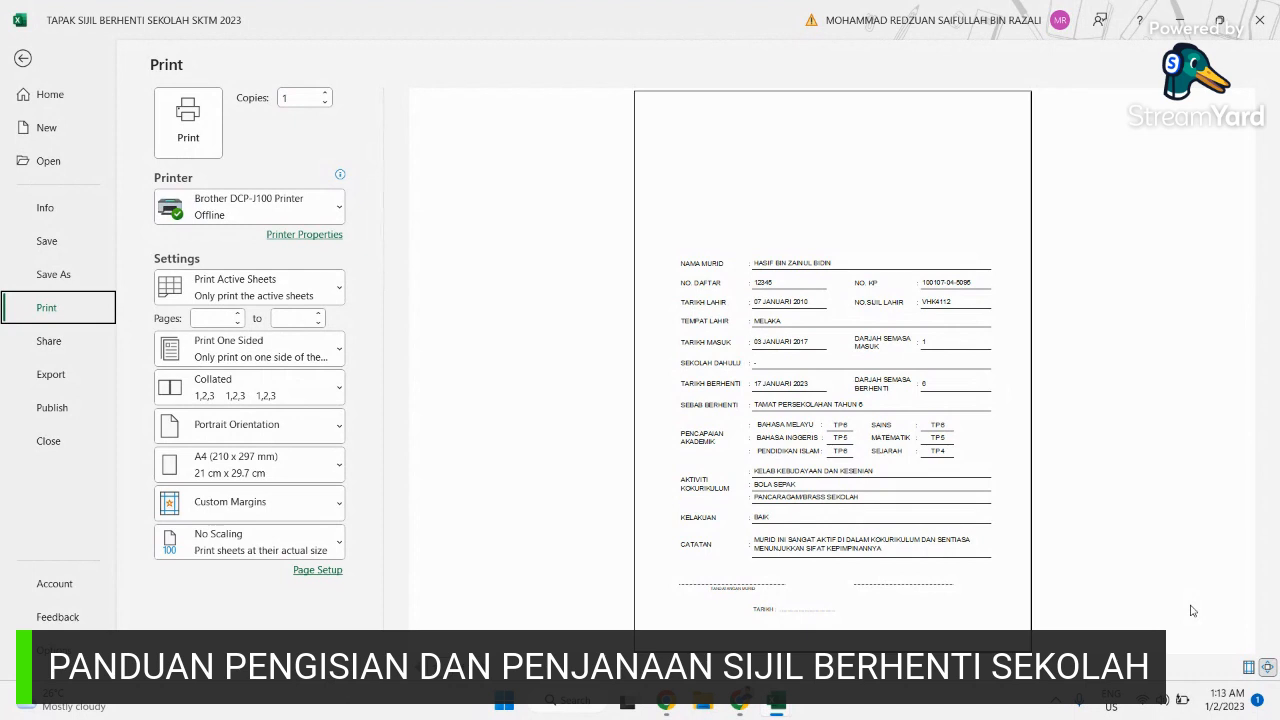
click(1248, 667)
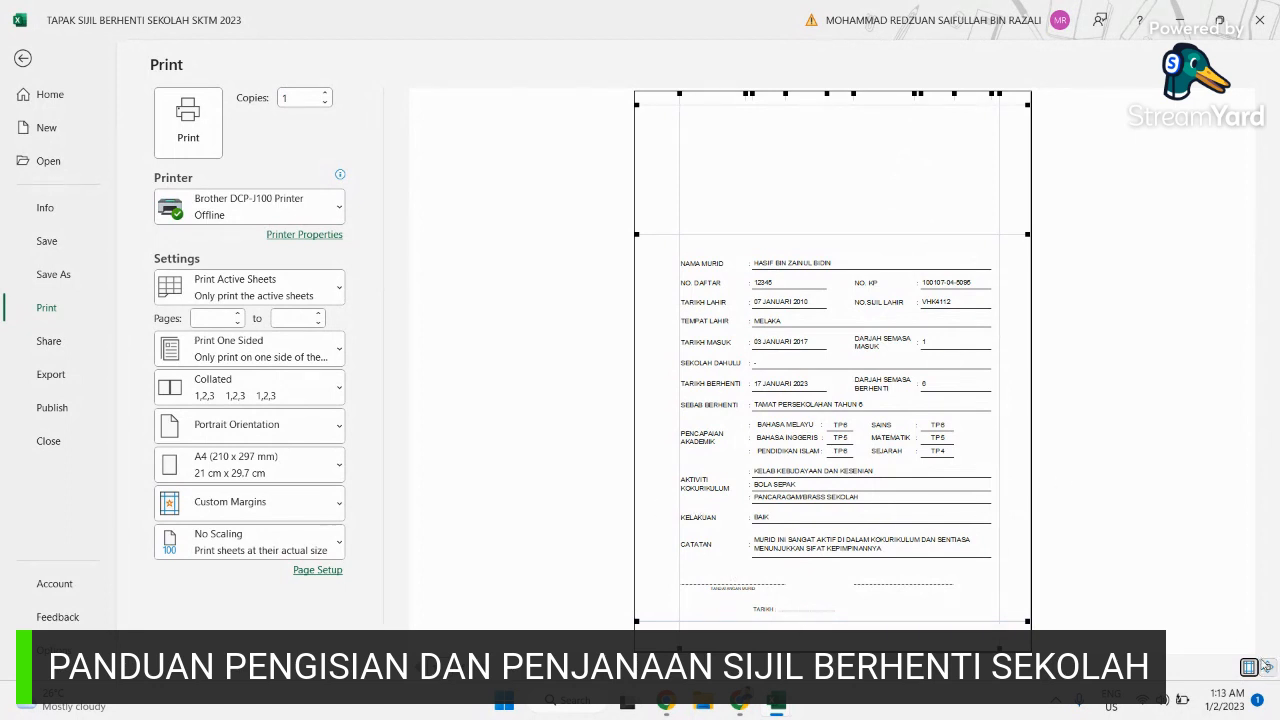
click(1268, 668)
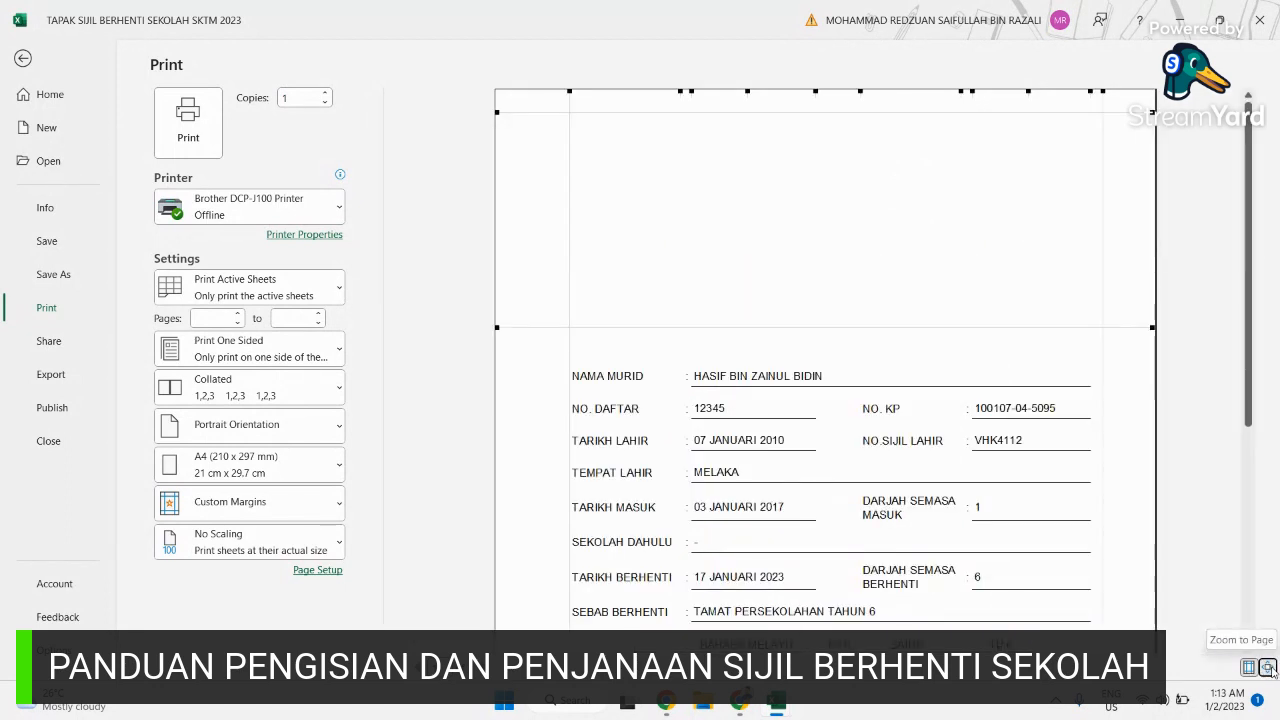
click(1268, 668)
click(1123, 378)
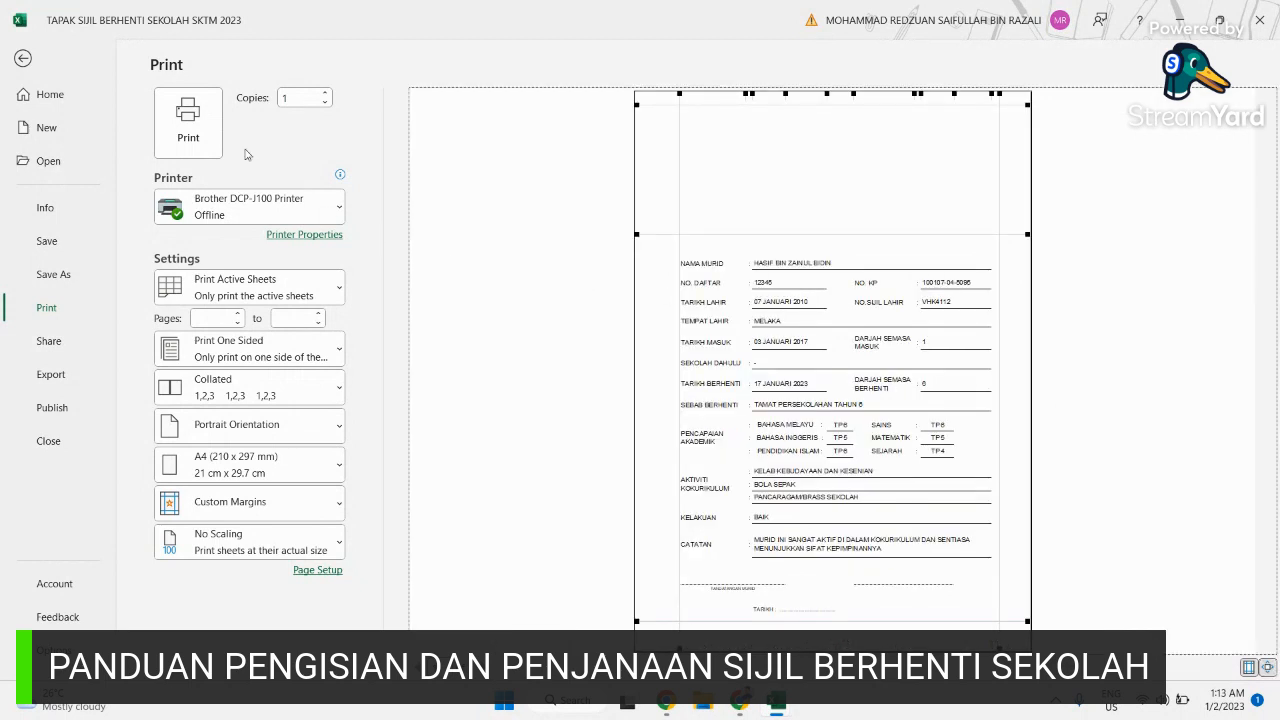
Step: Print the second student's certificate
click(189, 130)
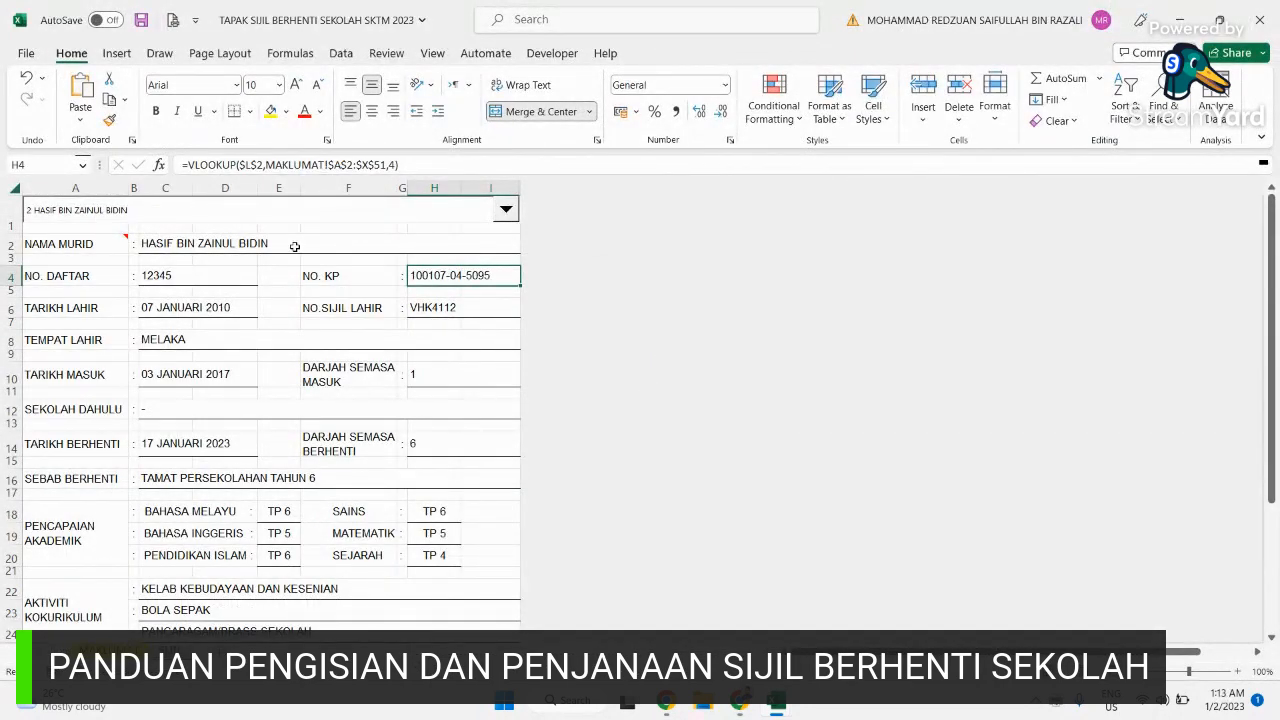
scroll(295, 246, down, 6)
scroll(295, 246, up, 6)
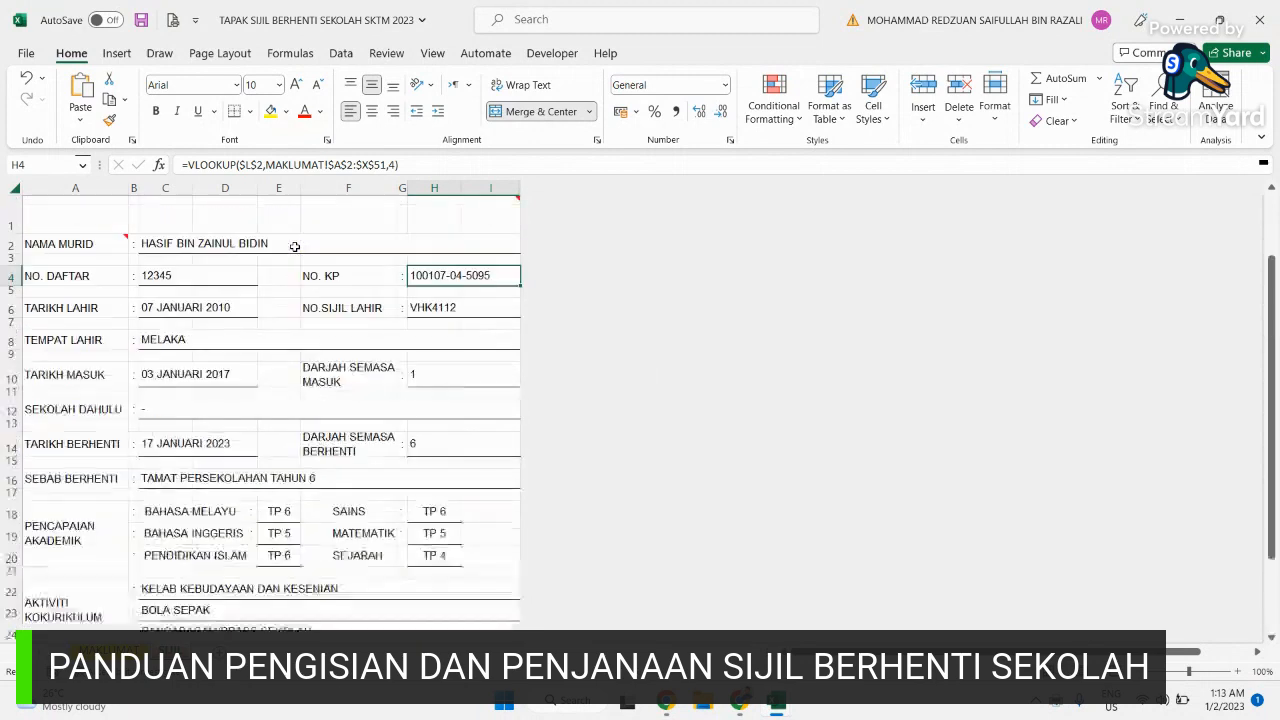
click(502, 213)
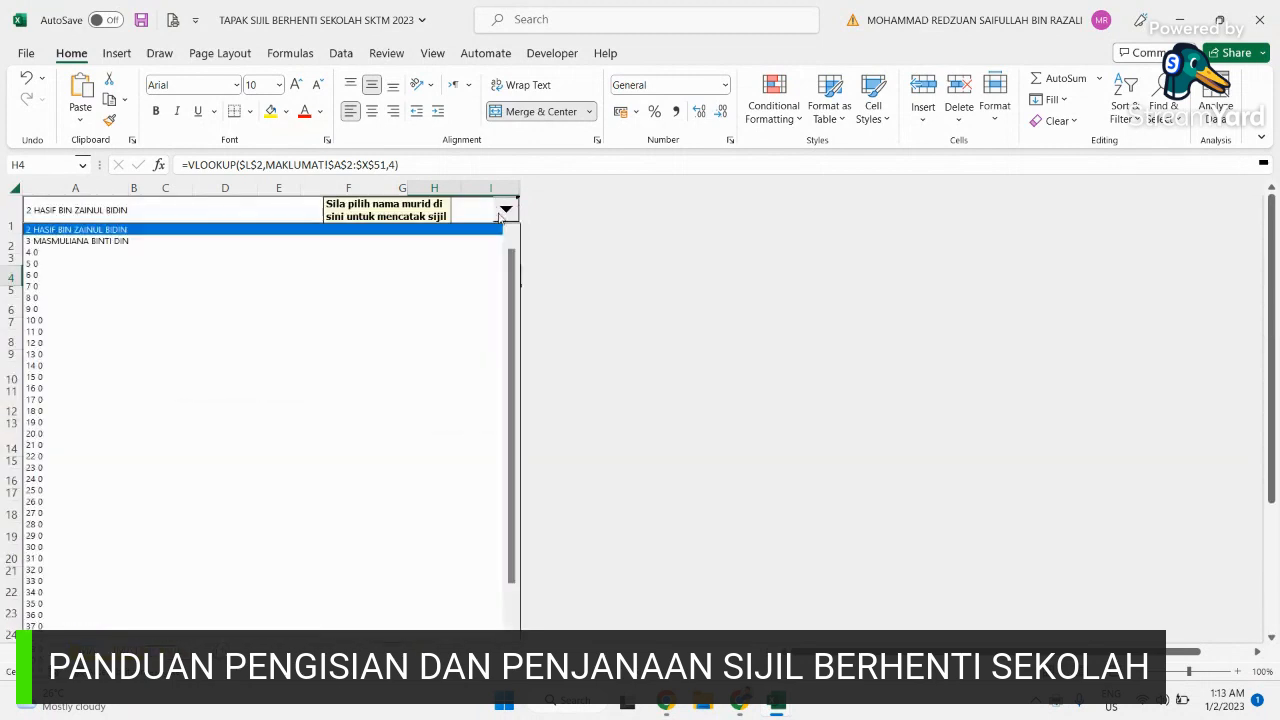
Step: Choose the third student from the name dropdown and scroll through the filled certificate
click(507, 210)
click(507, 210)
click(260, 243)
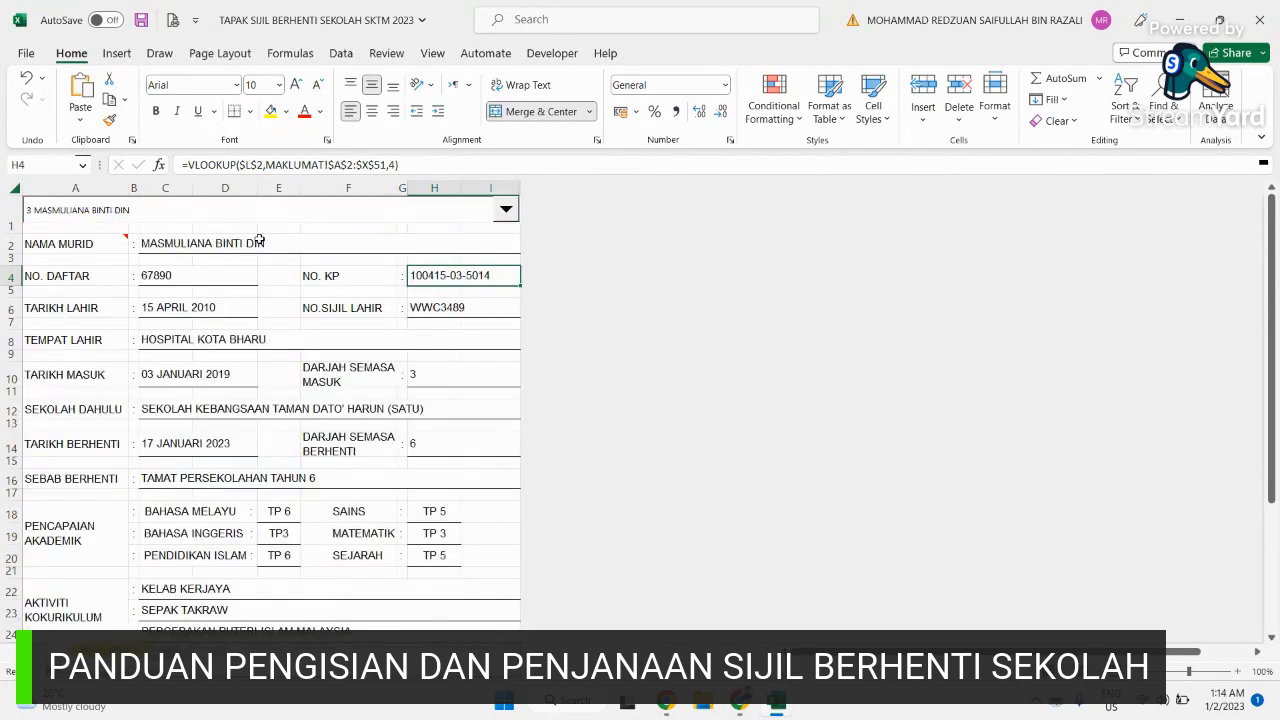
scroll(340, 338, down, 3)
scroll(340, 338, up, 4)
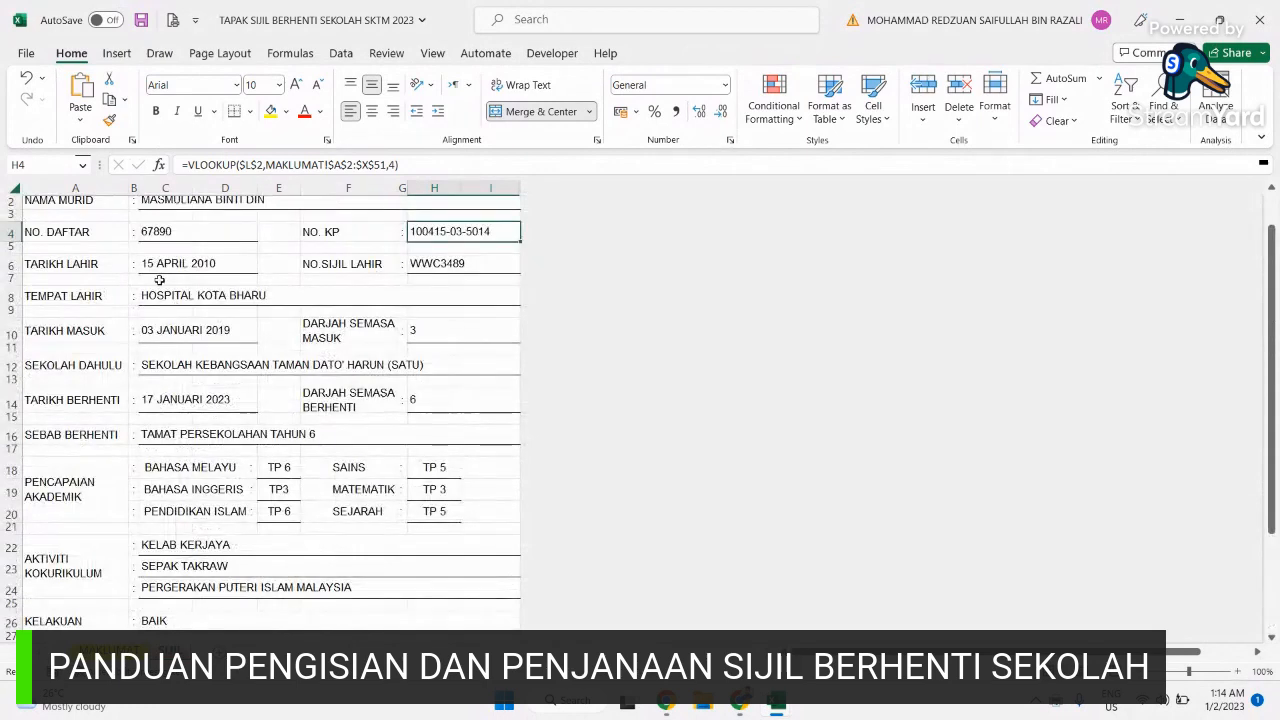
scroll(382, 531, down, 3)
scroll(374, 531, up, 4)
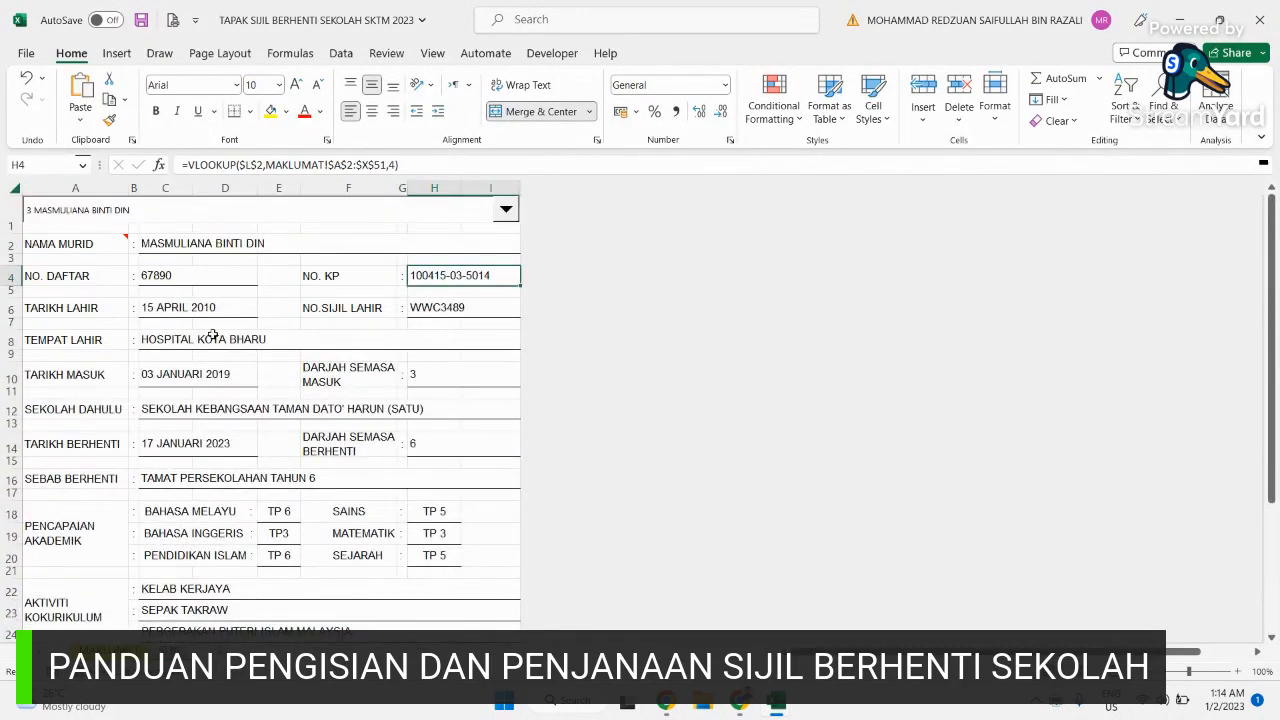
scroll(212, 334, down, 3)
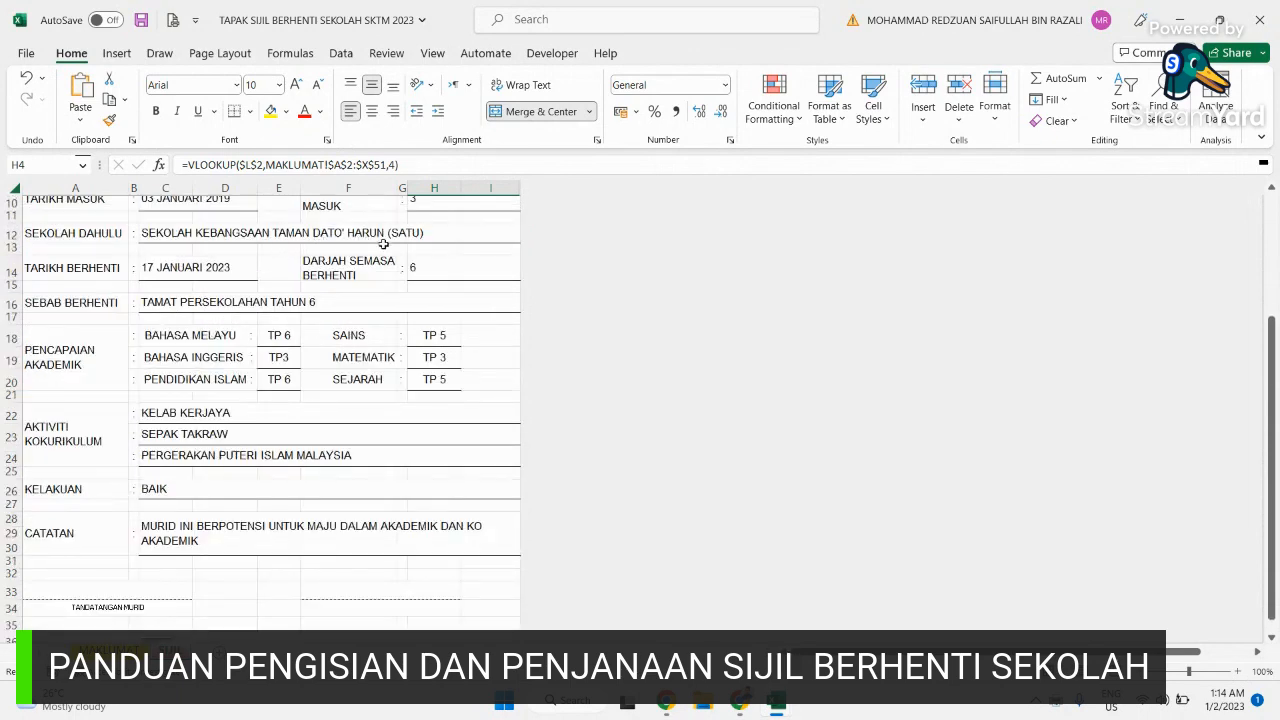
scroll(394, 386, up, 3)
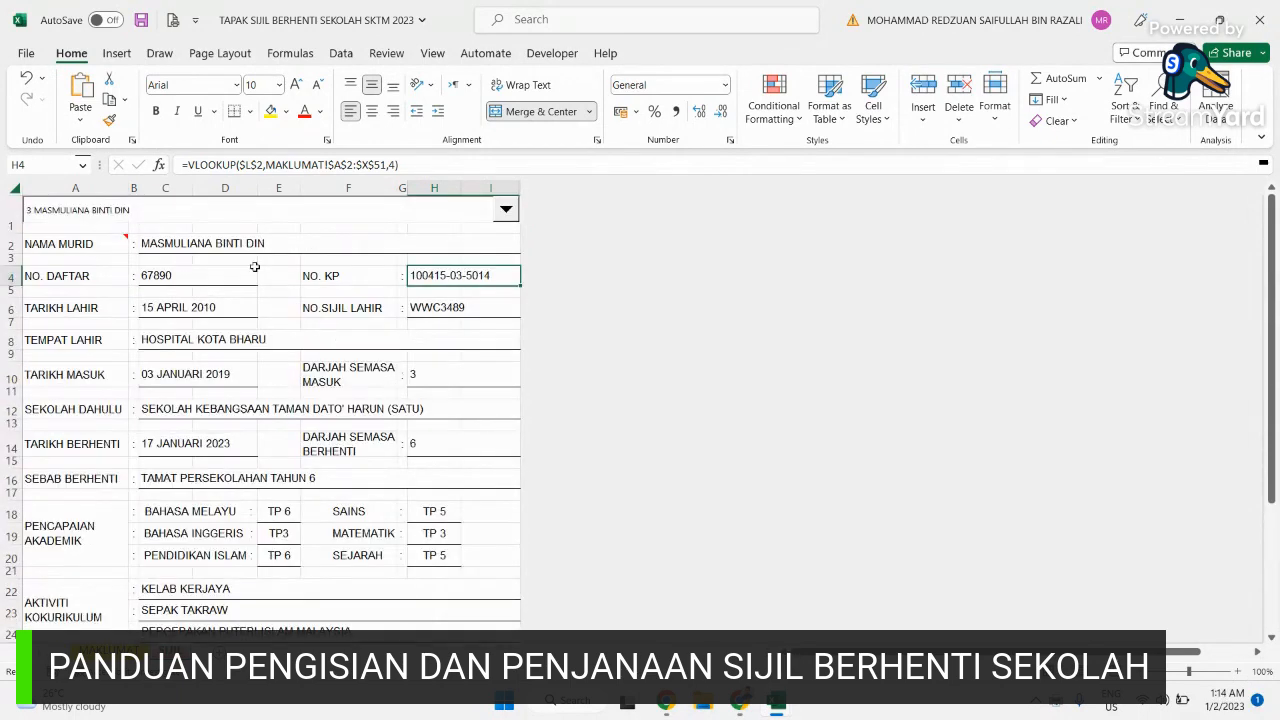
mouse_move(513, 212)
mouse_move(121, 233)
scroll(275, 458, down, 1)
scroll(270, 490, down, 2)
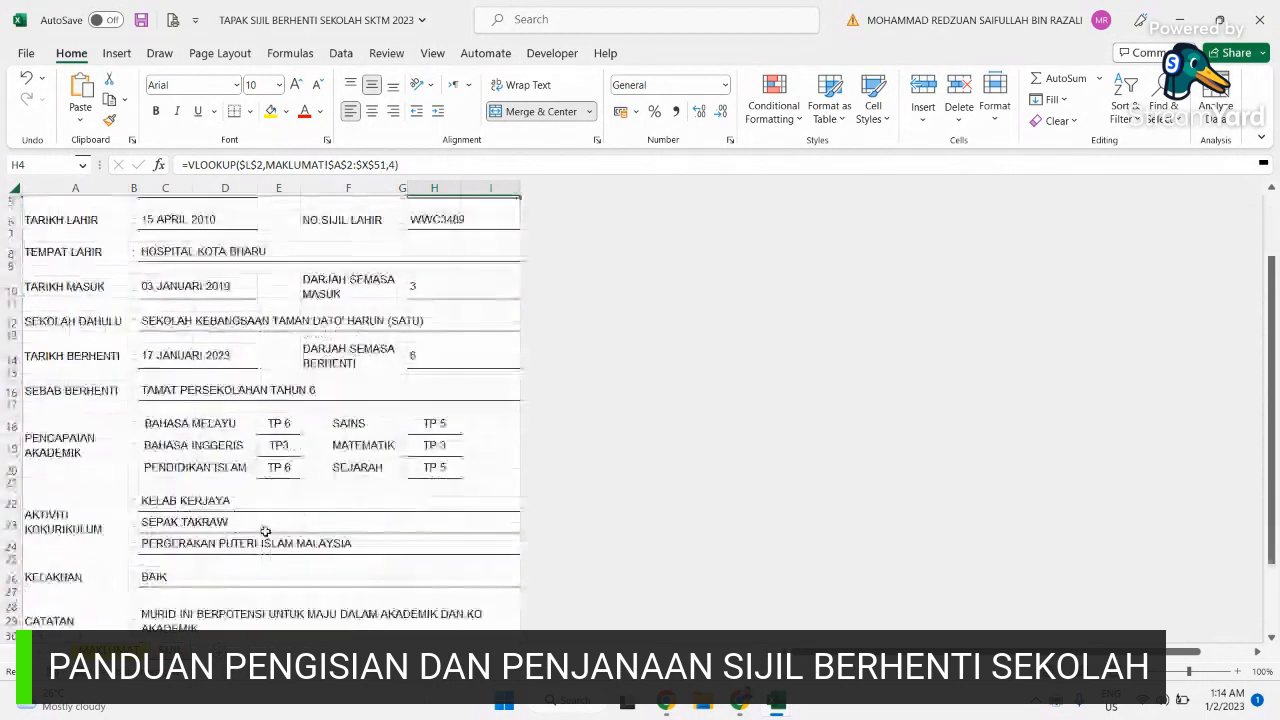
scroll(500, 210, up, 3)
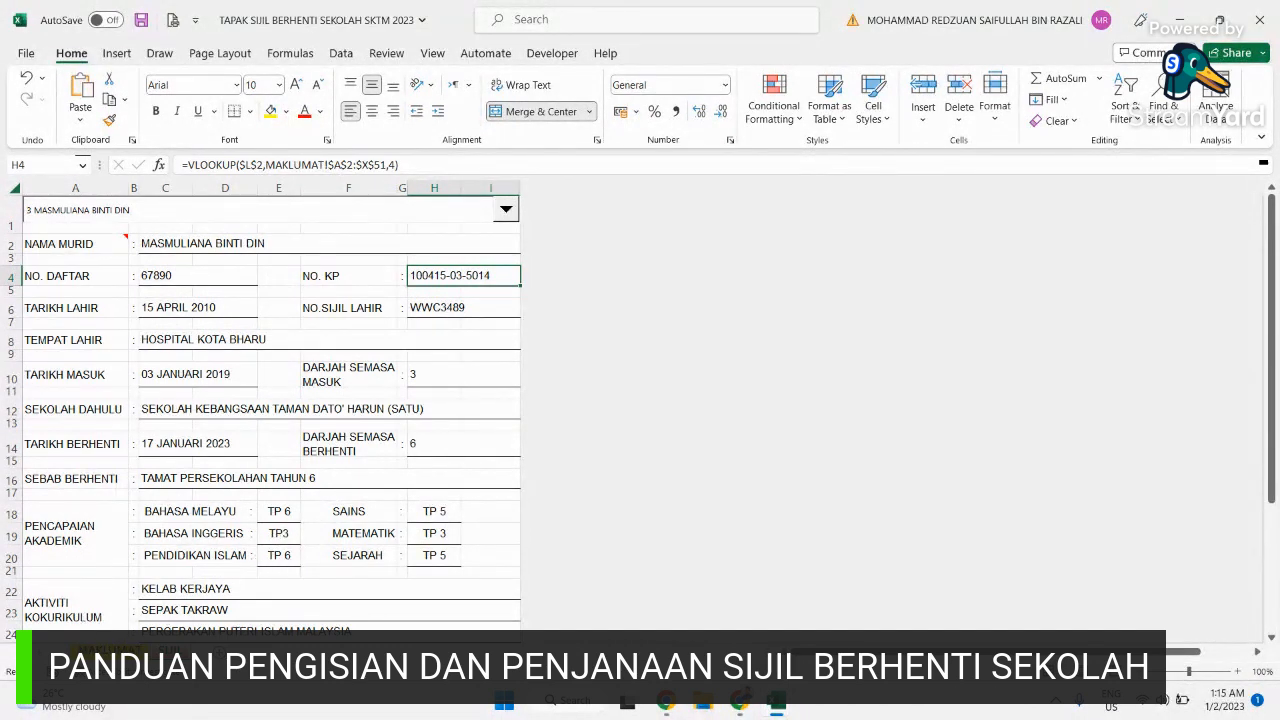
Step: Set MAKLUMAT cell O4 to 'TP 4' for student 3 and return to the certificate sheet
key(ctrl+Page_Up)
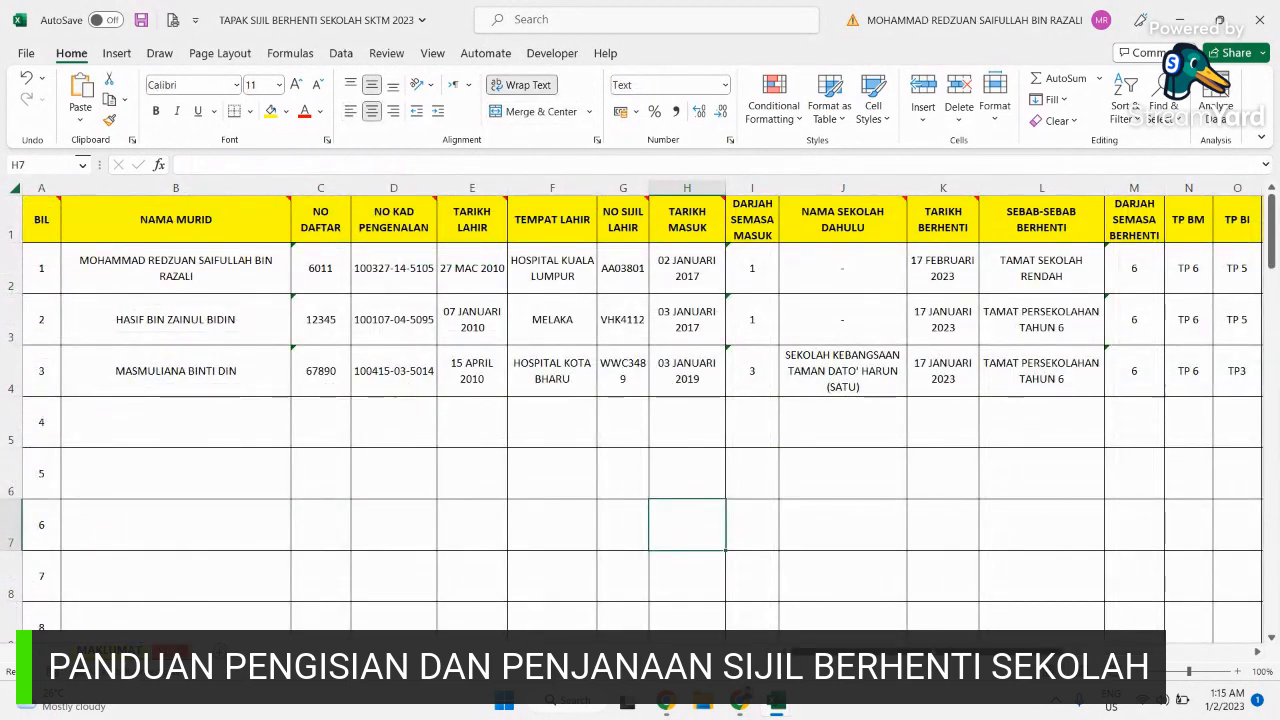
scroll(640, 410, right, 5)
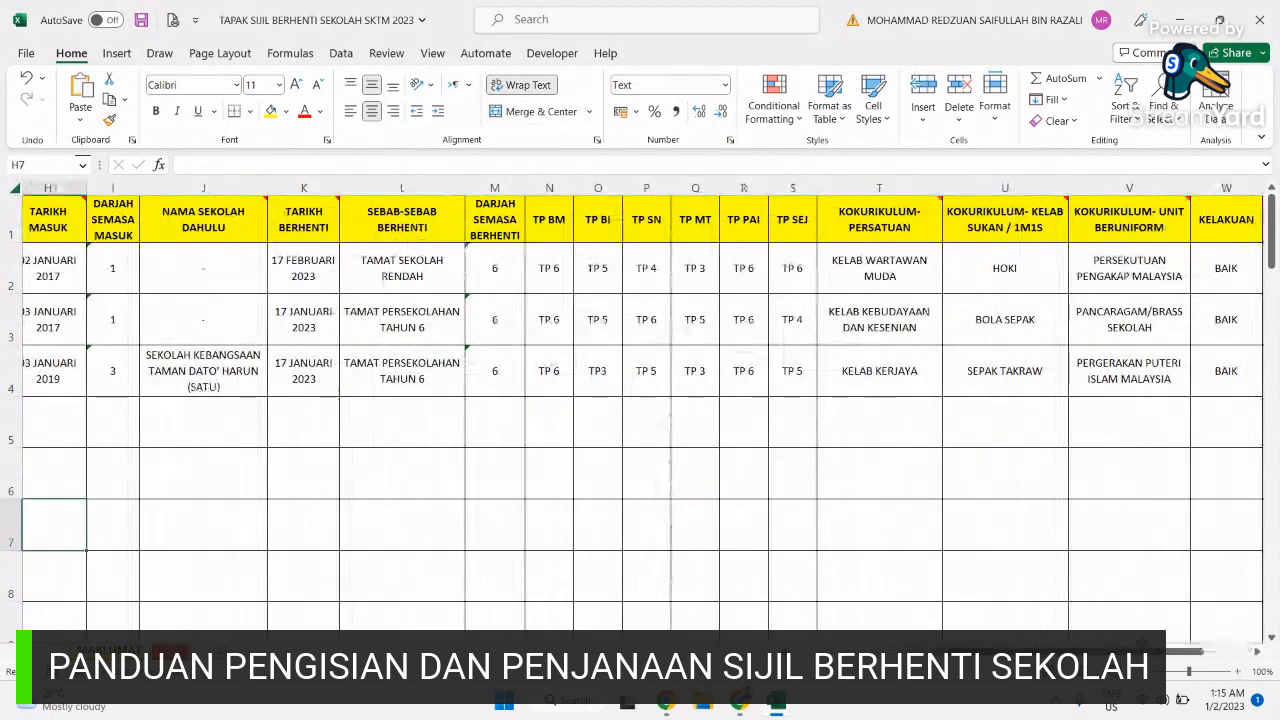
click(590, 386)
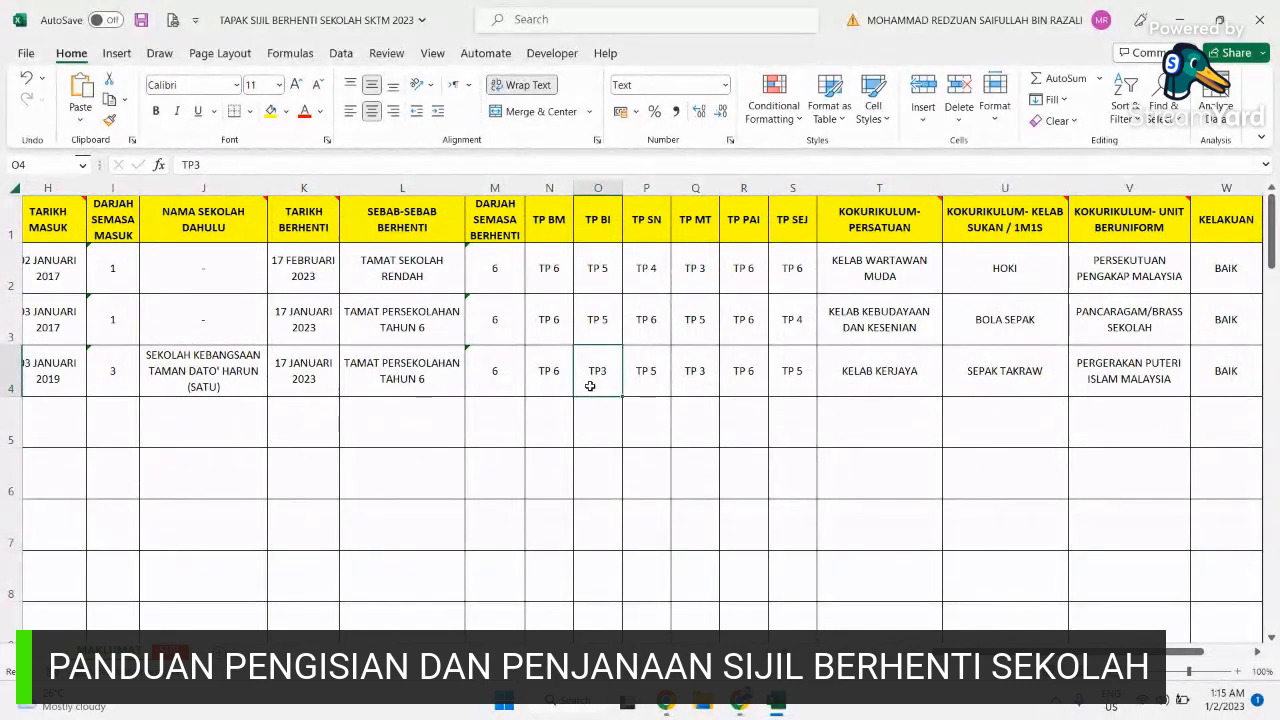
text(TP 4)
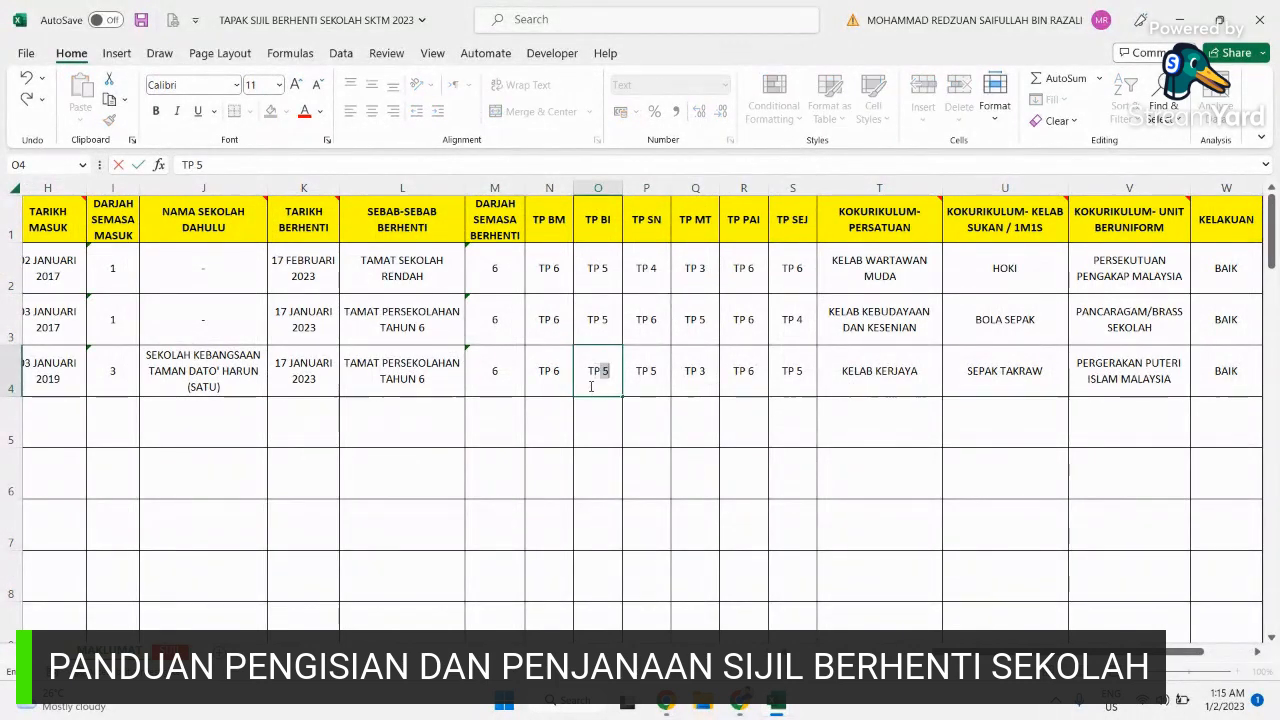
key(Return)
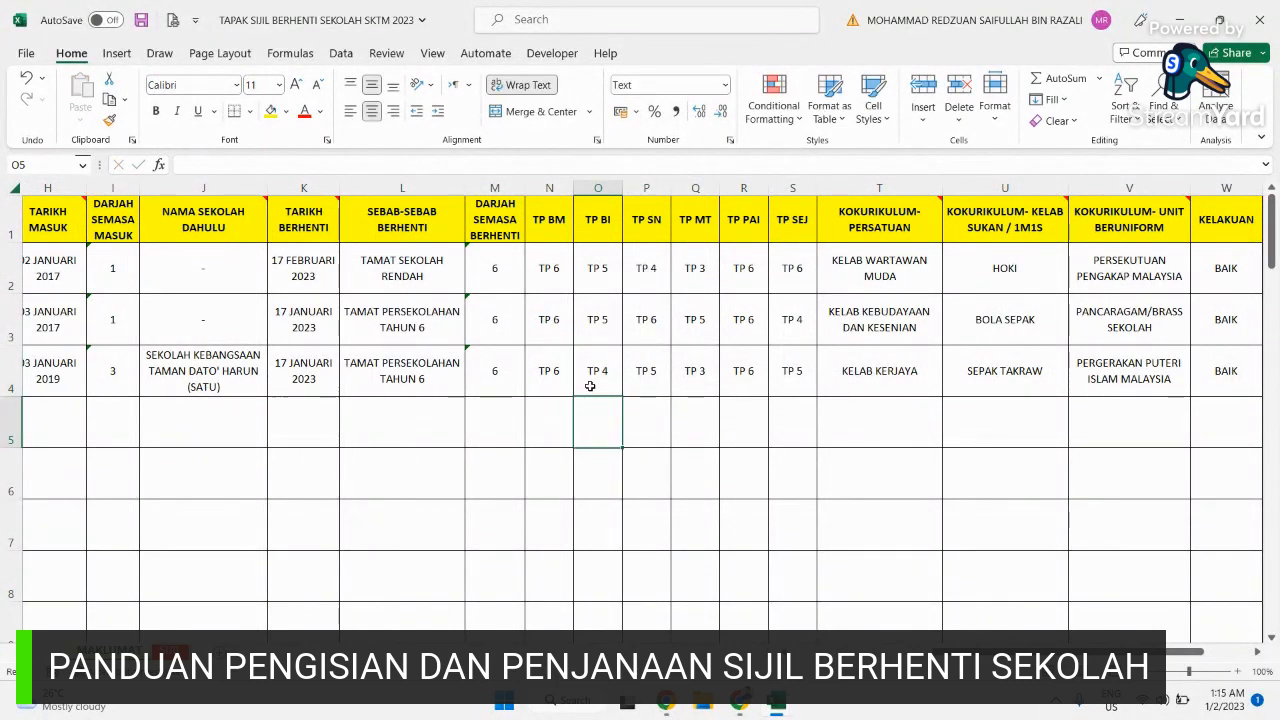
click(170, 651)
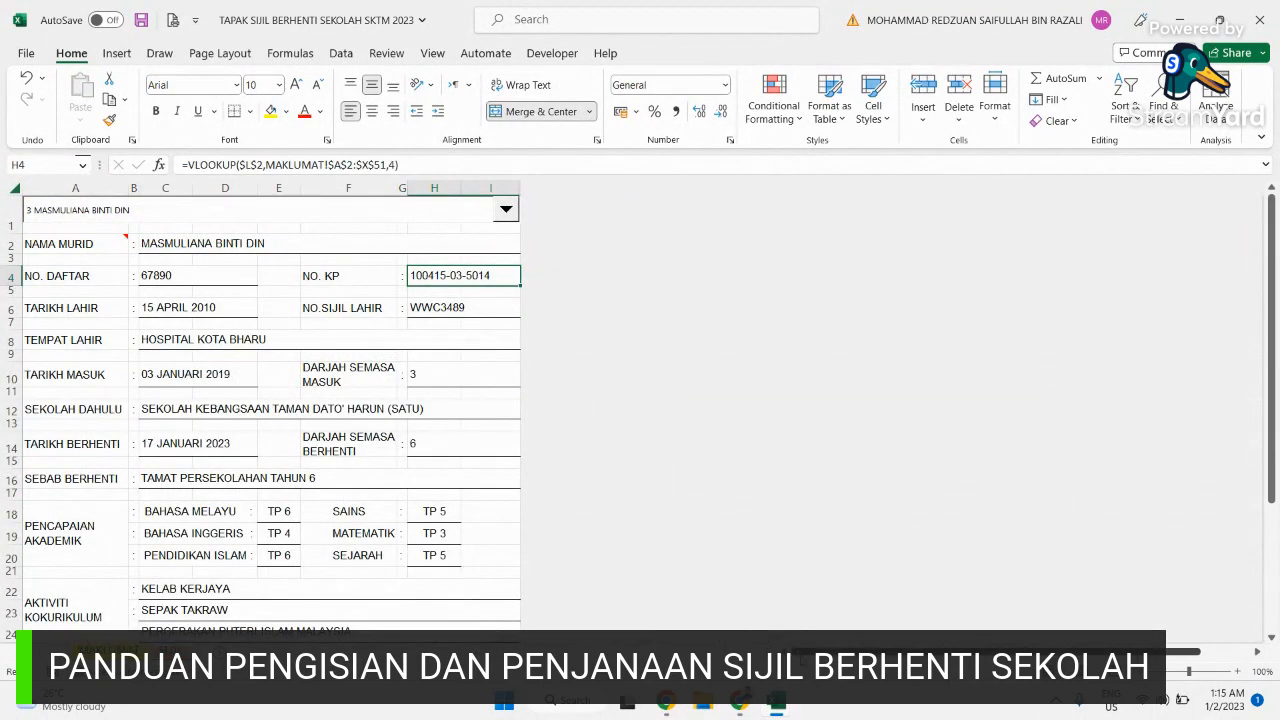
click(274, 535)
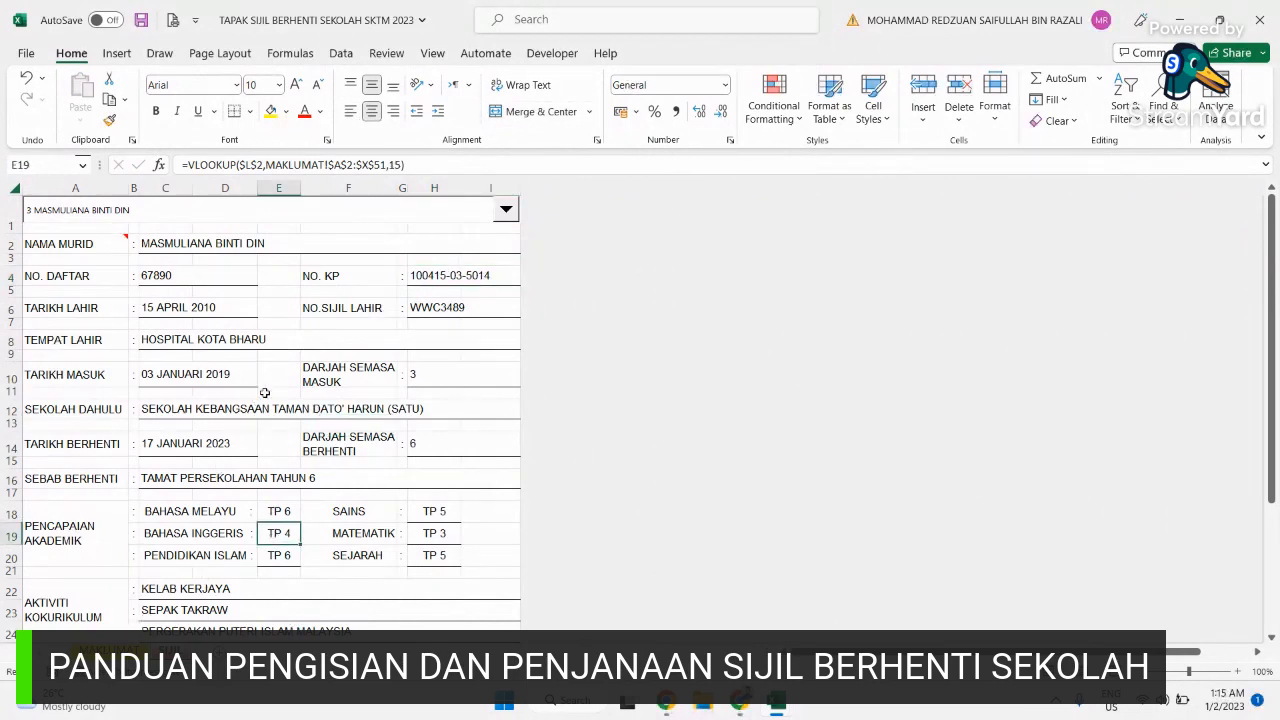
scroll(265, 393, down, 5)
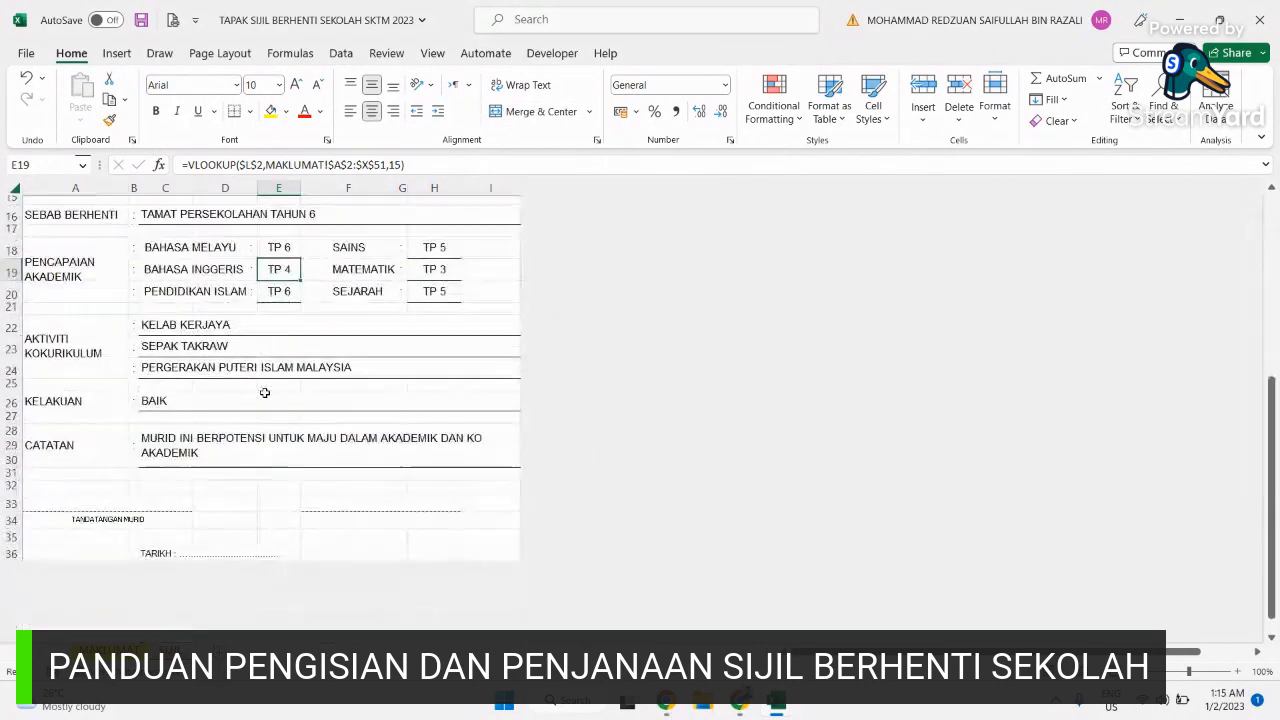
scroll(265, 393, up, 5)
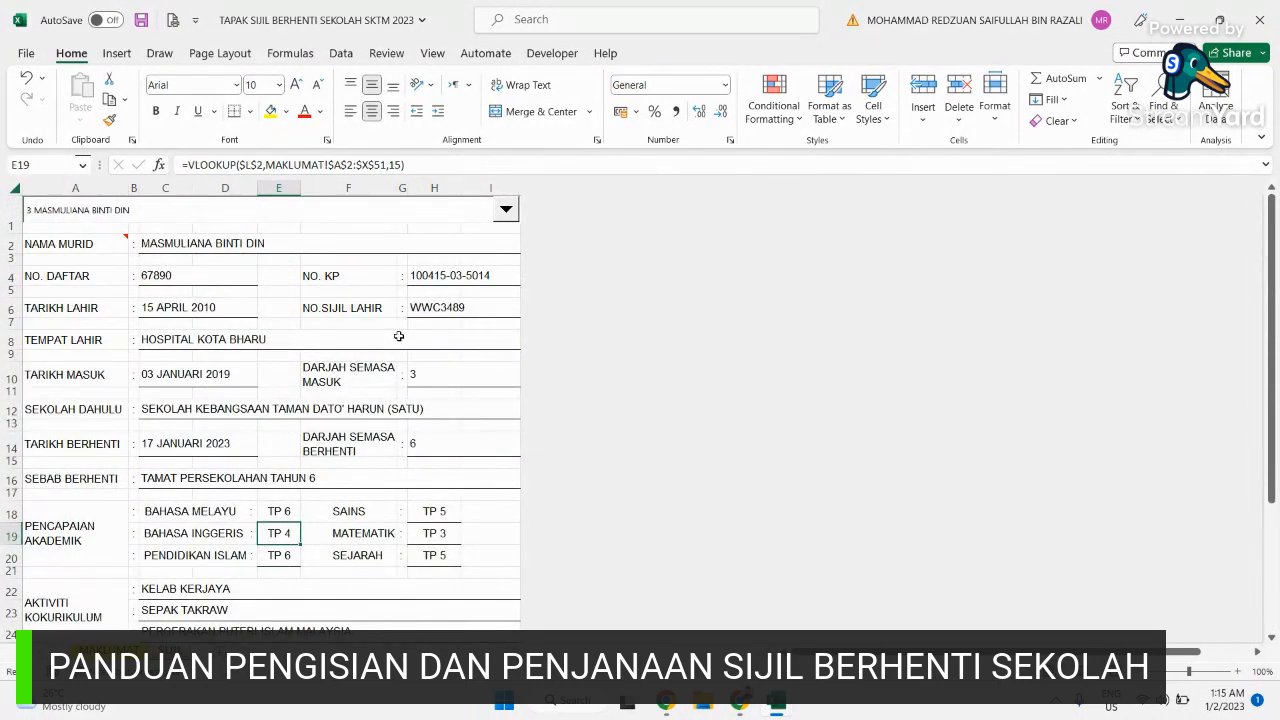
Step: Try the first and second students in the certificate's name dropdown
click(506, 211)
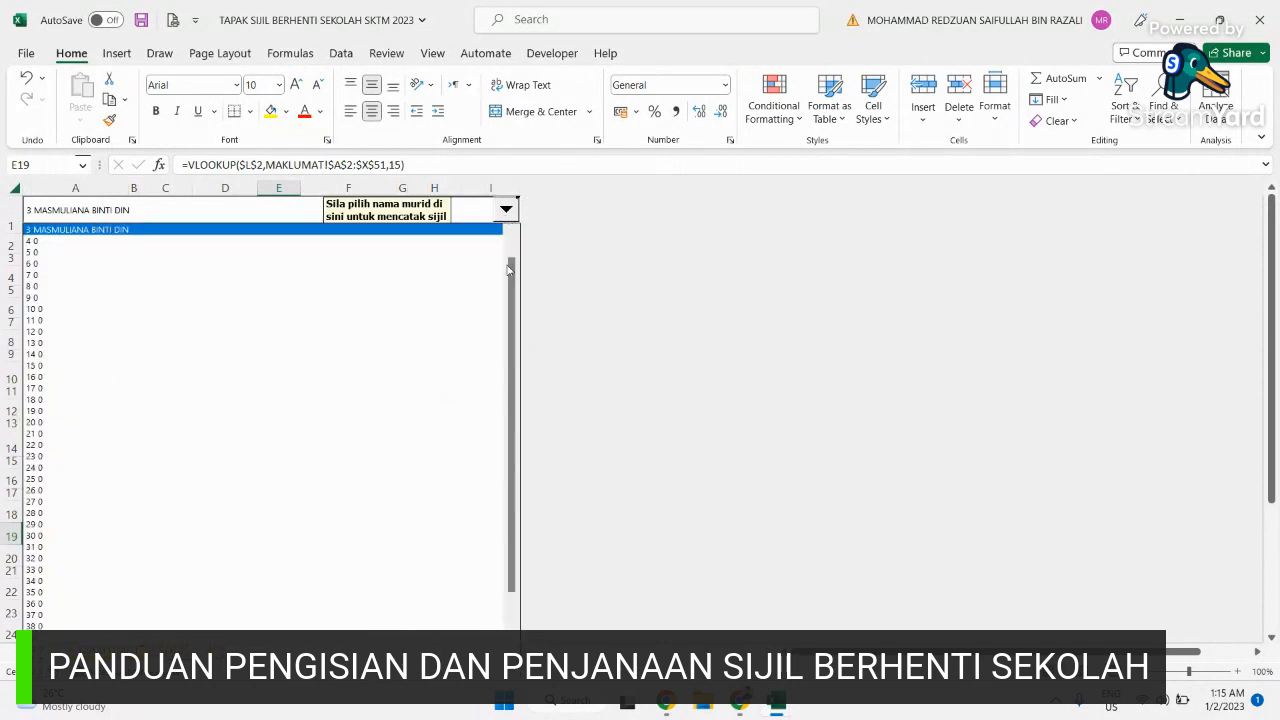
click(513, 235)
click(513, 235)
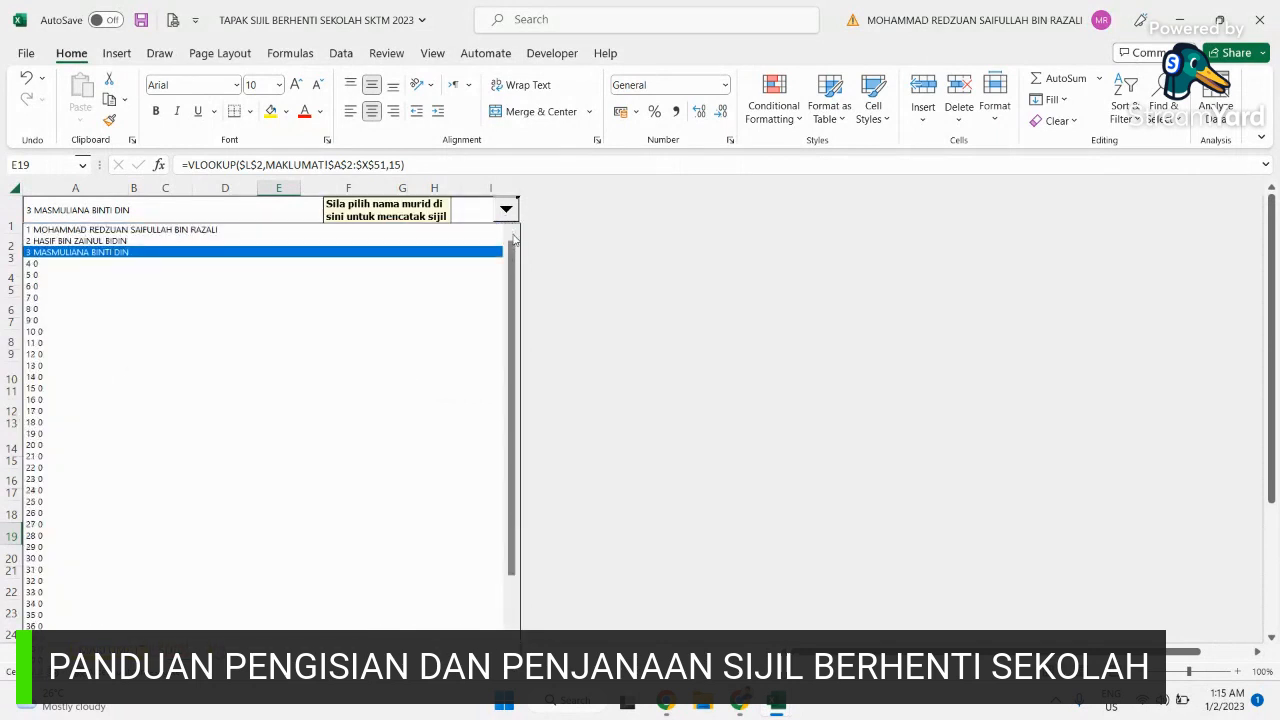
click(303, 230)
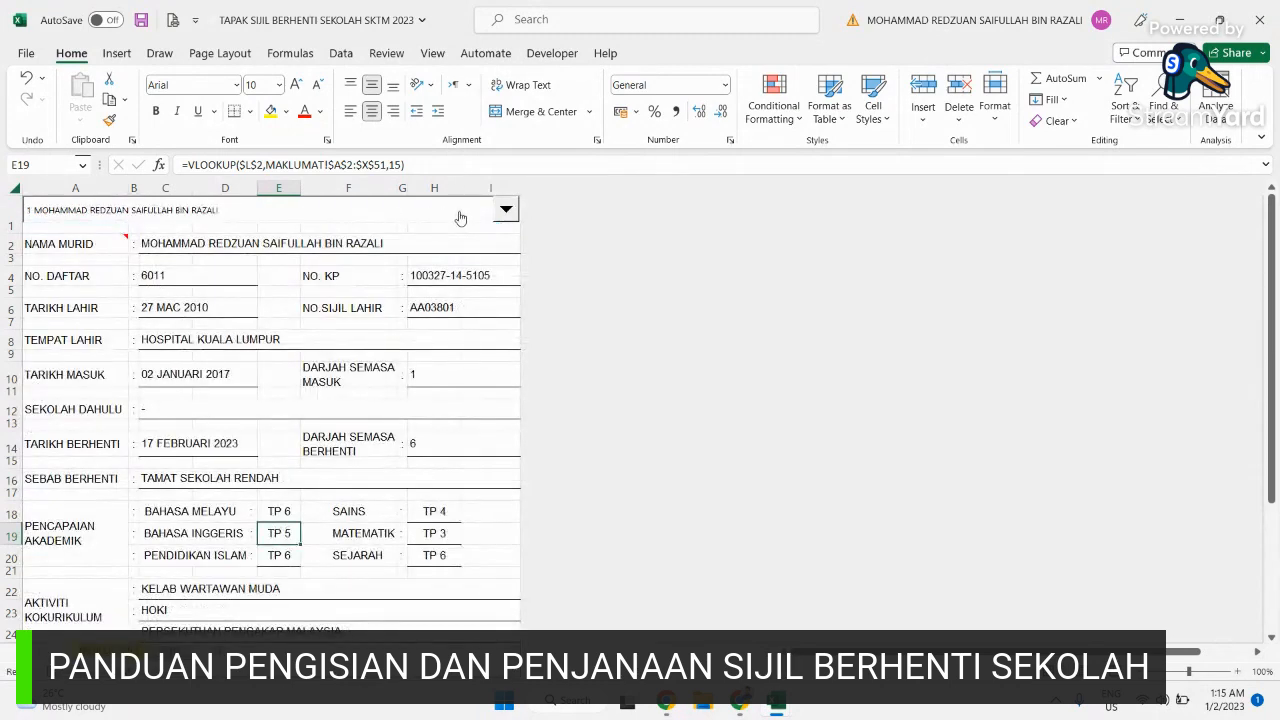
click(506, 209)
click(471, 241)
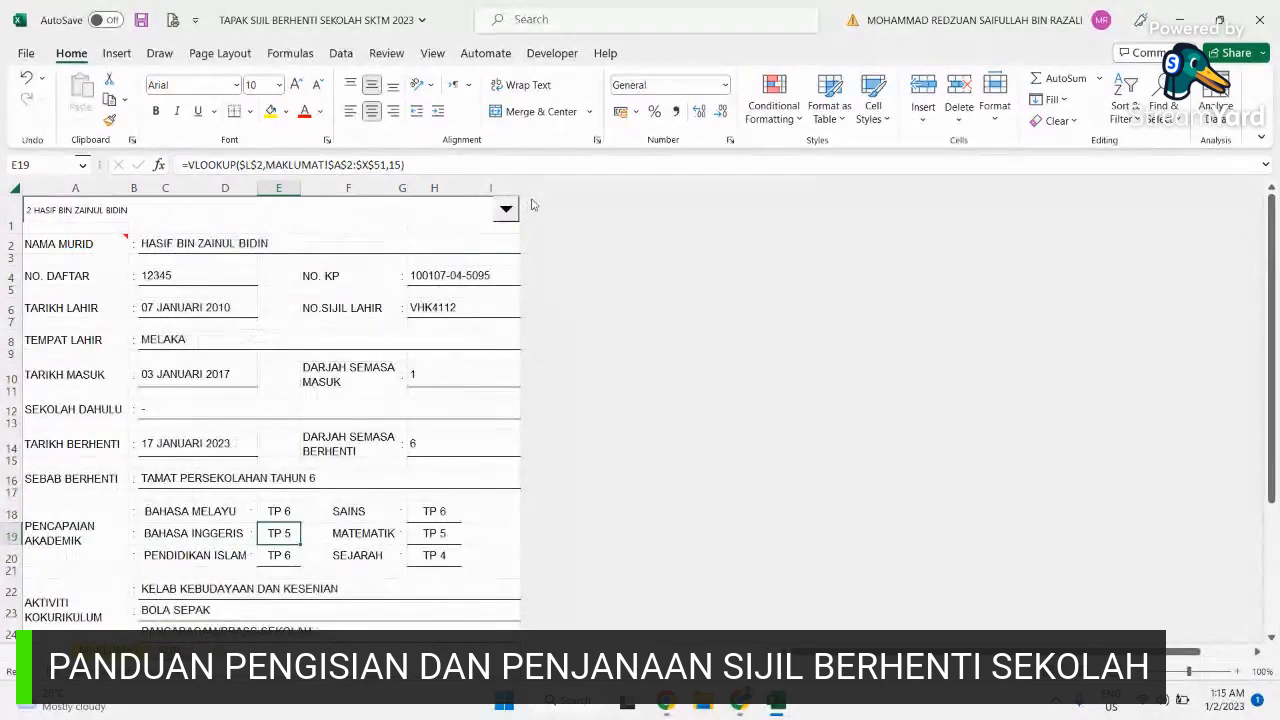
click(506, 209)
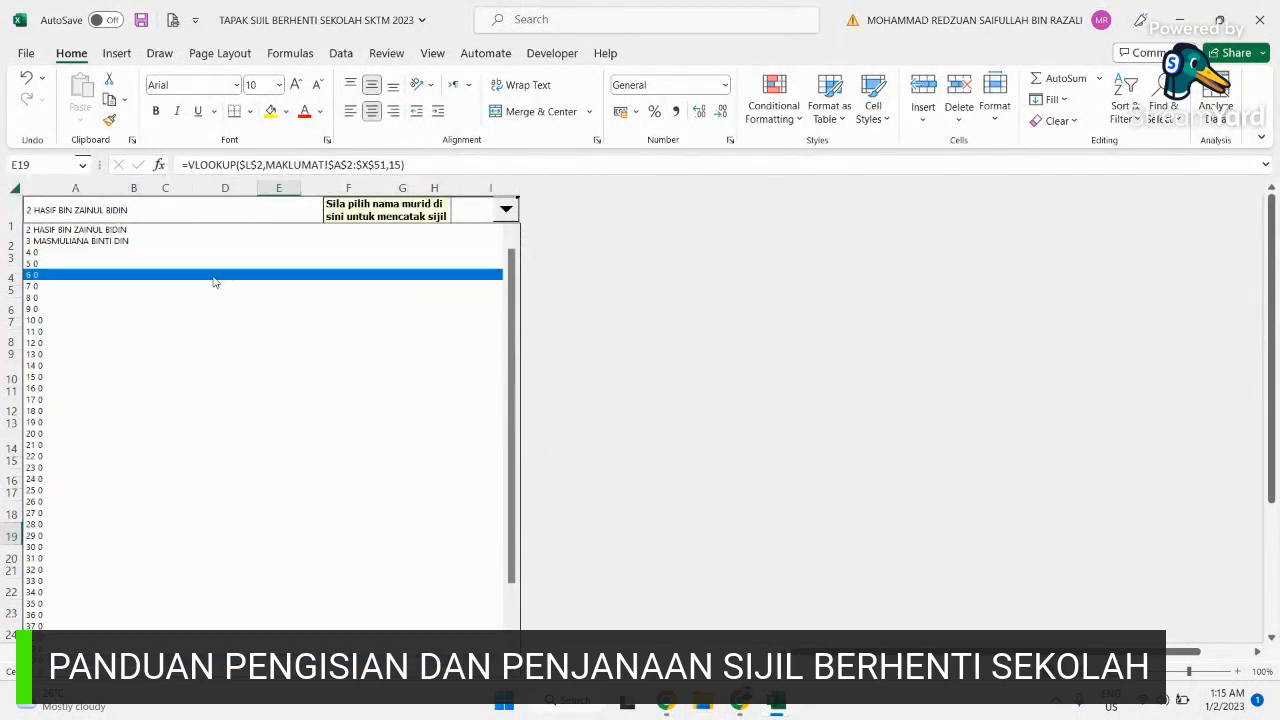
click(607, 284)
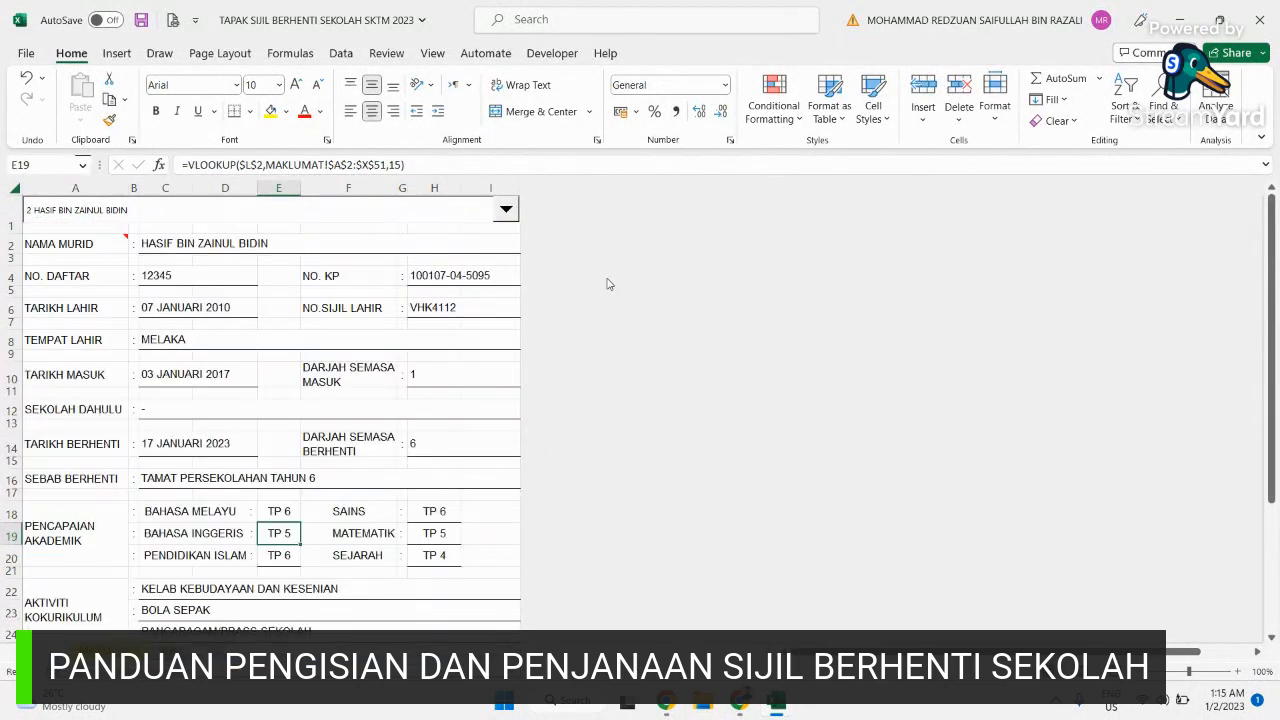
Step: Select the first student and open the certificate's print preview
click(506, 209)
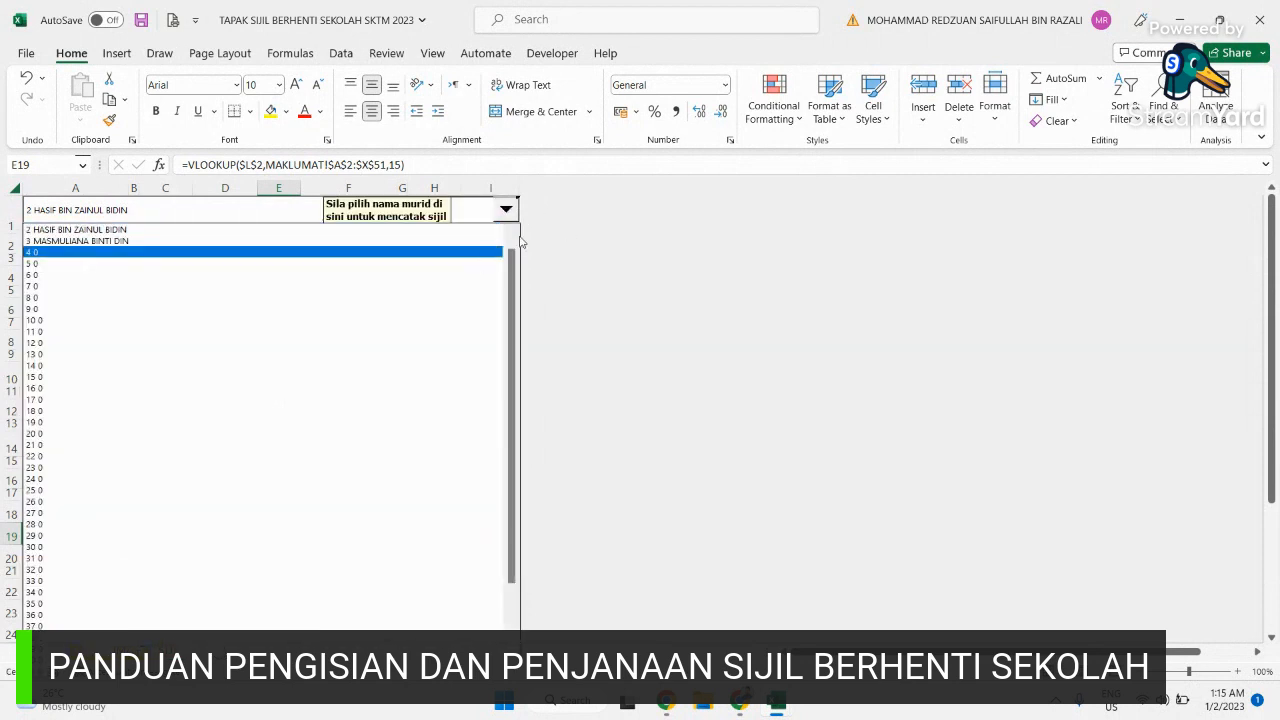
scroll(510, 250, up, 1)
click(418, 224)
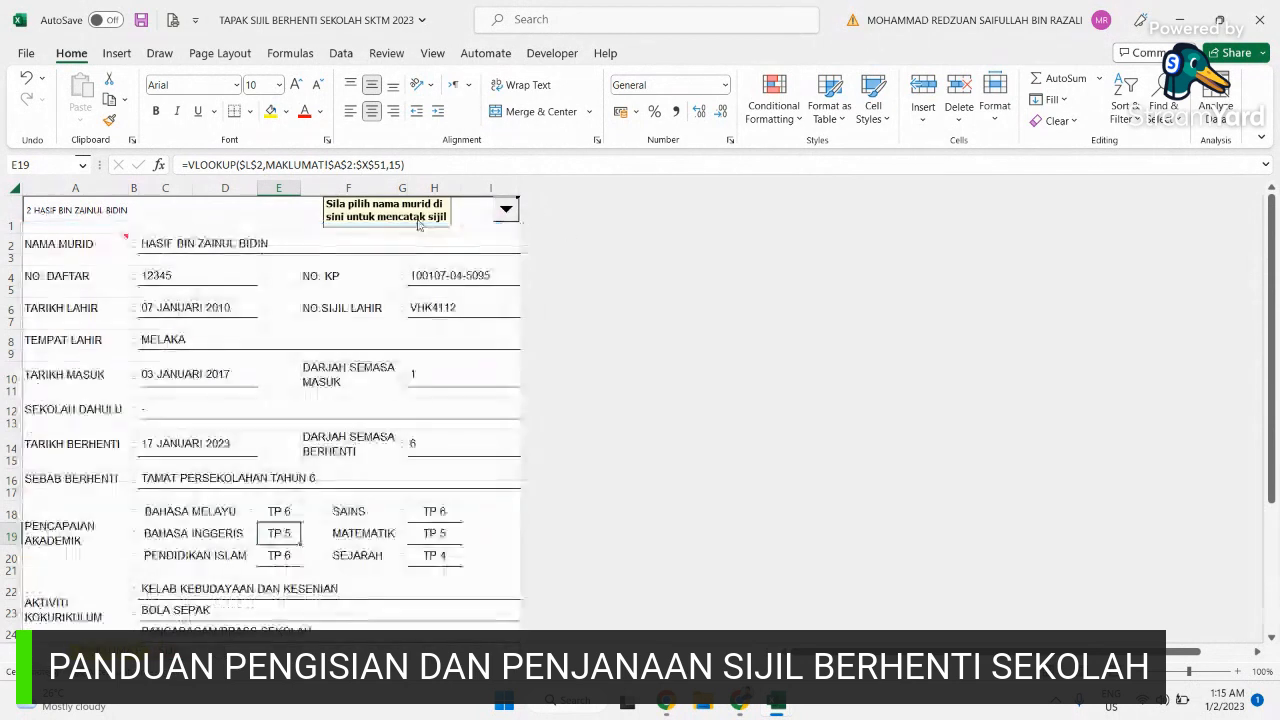
click(505, 209)
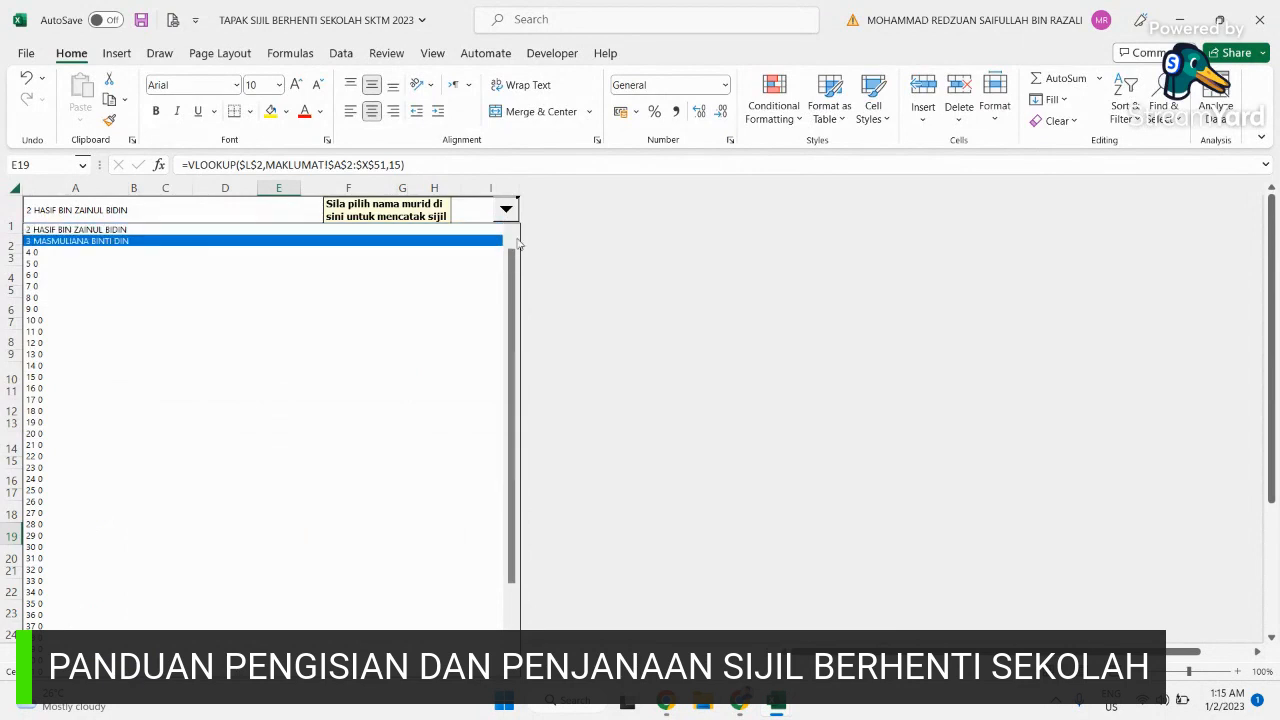
click(516, 244)
click(459, 231)
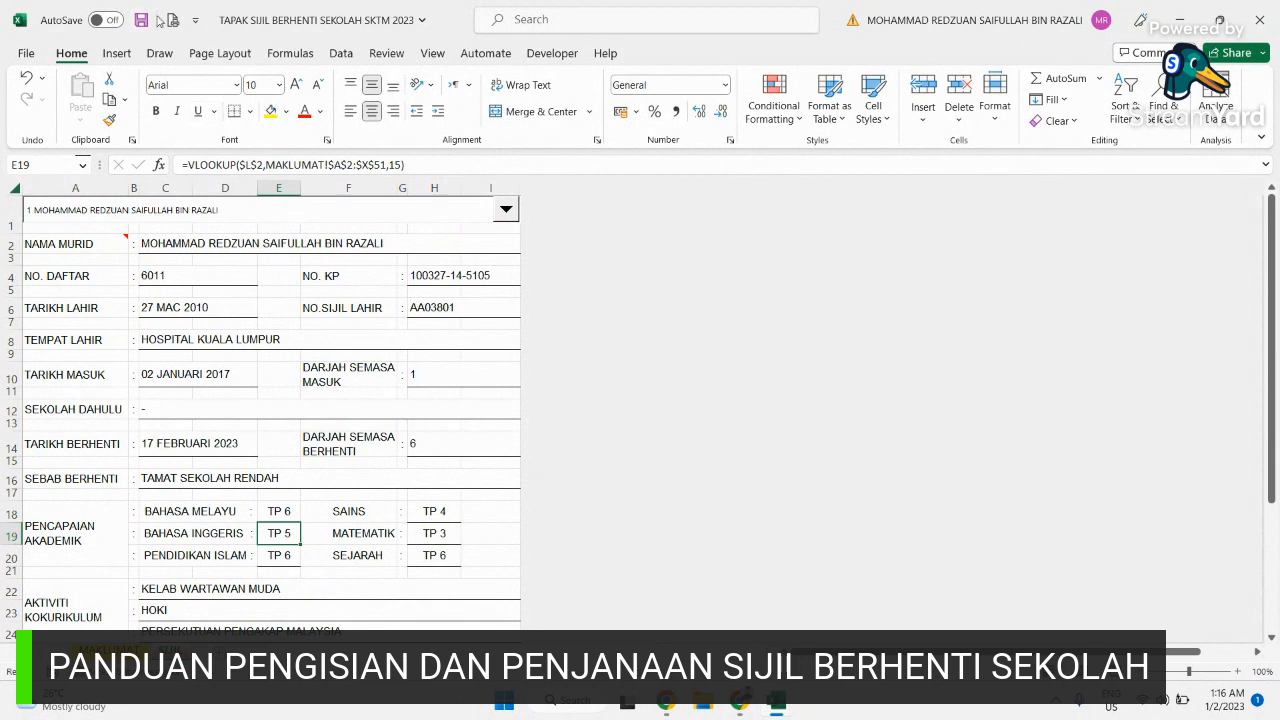
click(172, 20)
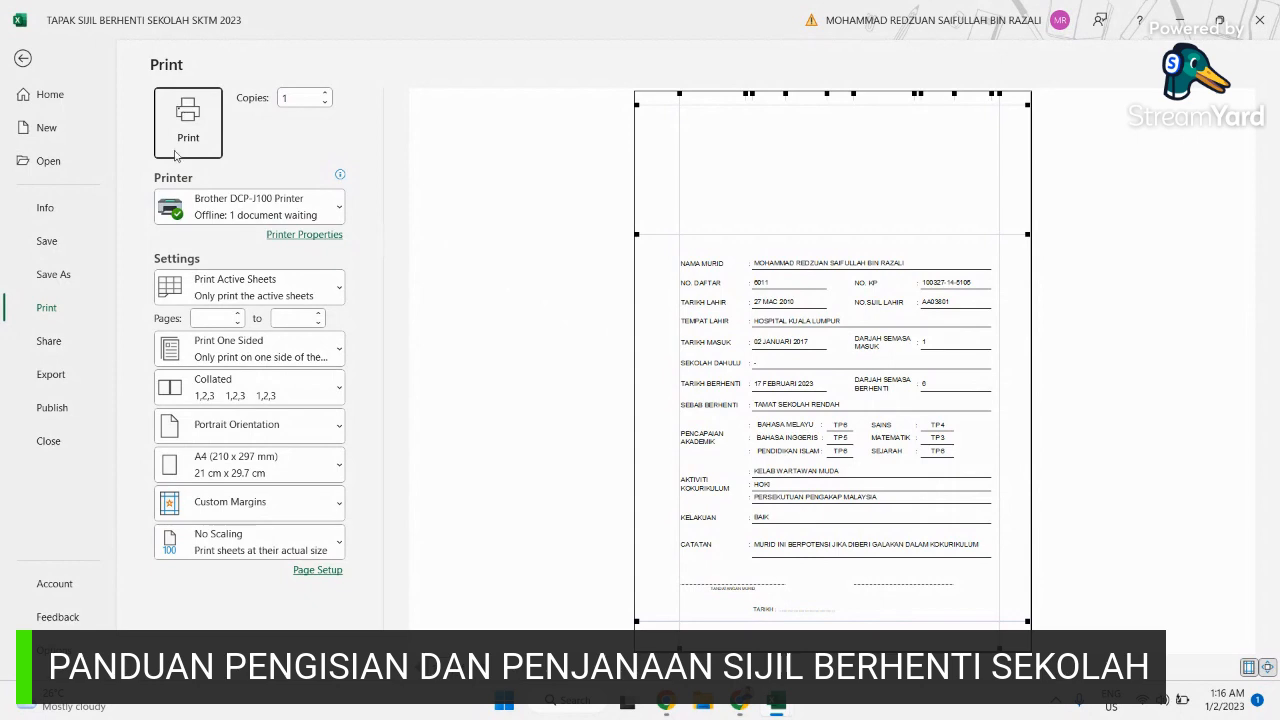
Step: Exit print preview back to the certificate showing the first student's details
click(22, 57)
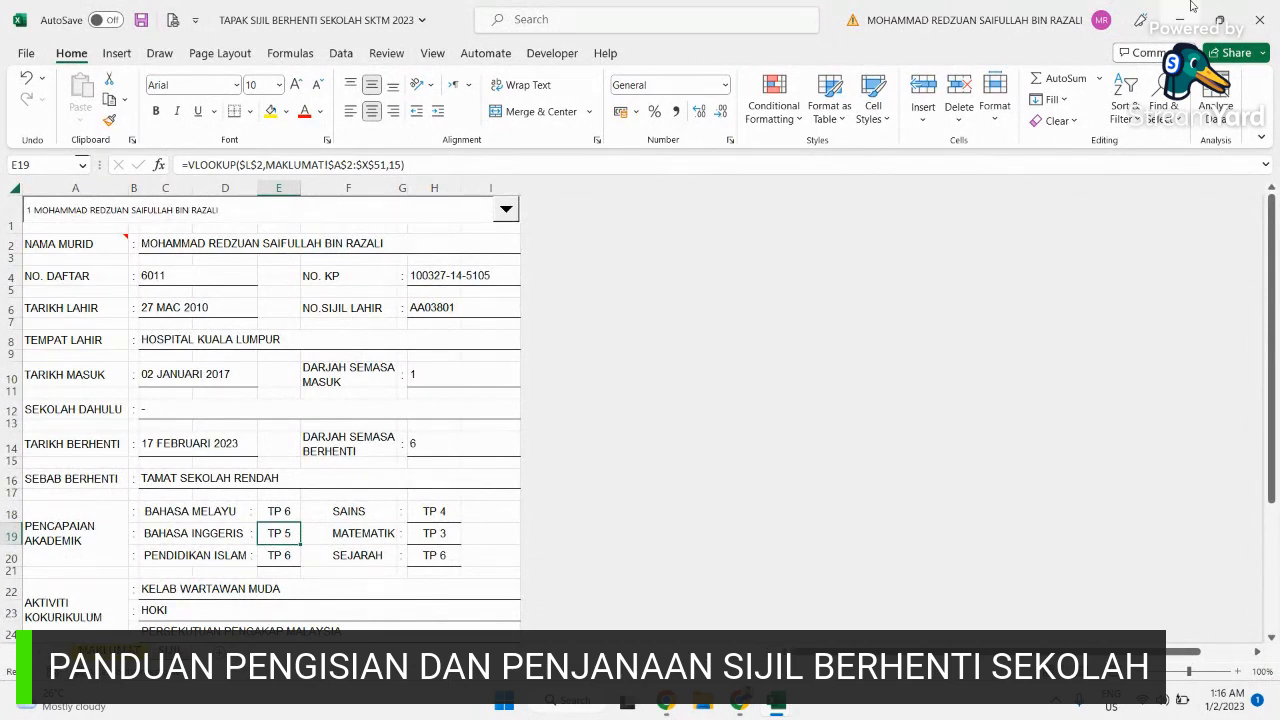
Step: Review the form, then save and close the TAPAK SIJIL BERHENTI SEKOLAH SKTM 2023 workbook
scroll(257, 491, down, 3)
scroll(257, 491, down, 8)
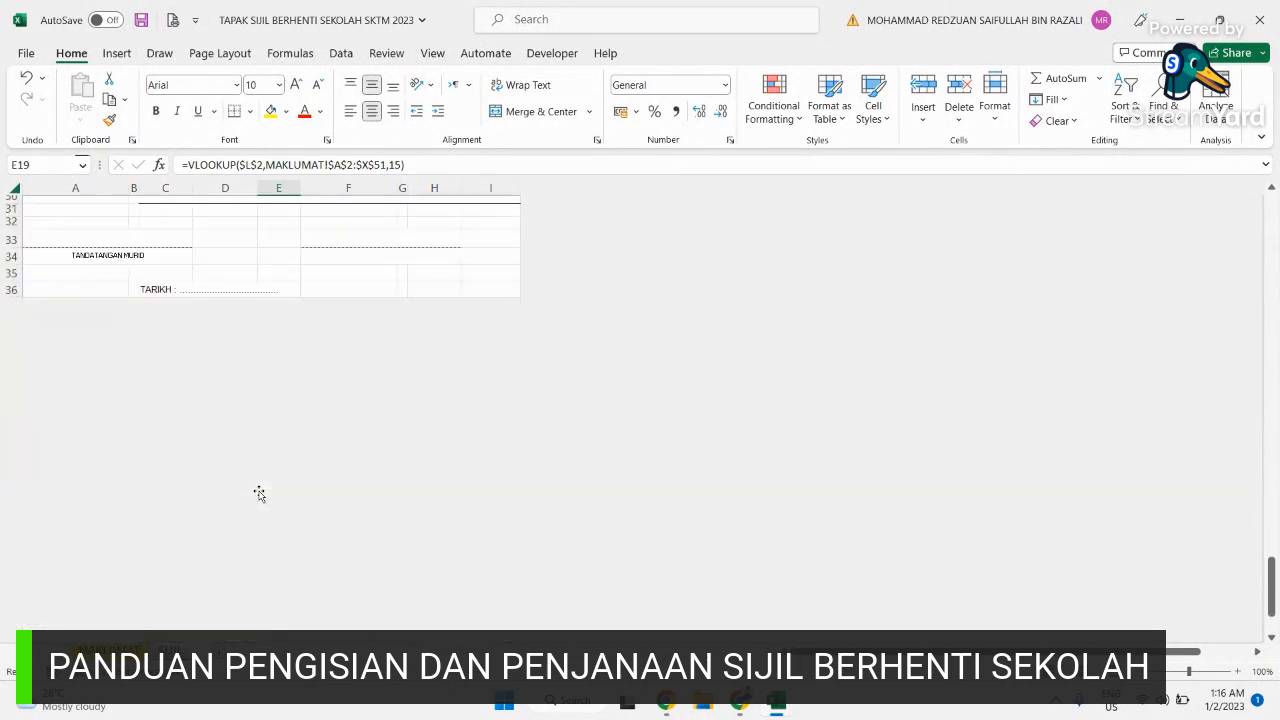
scroll(257, 491, up, 9)
scroll(258, 492, down, 1)
scroll(258, 492, down, 2)
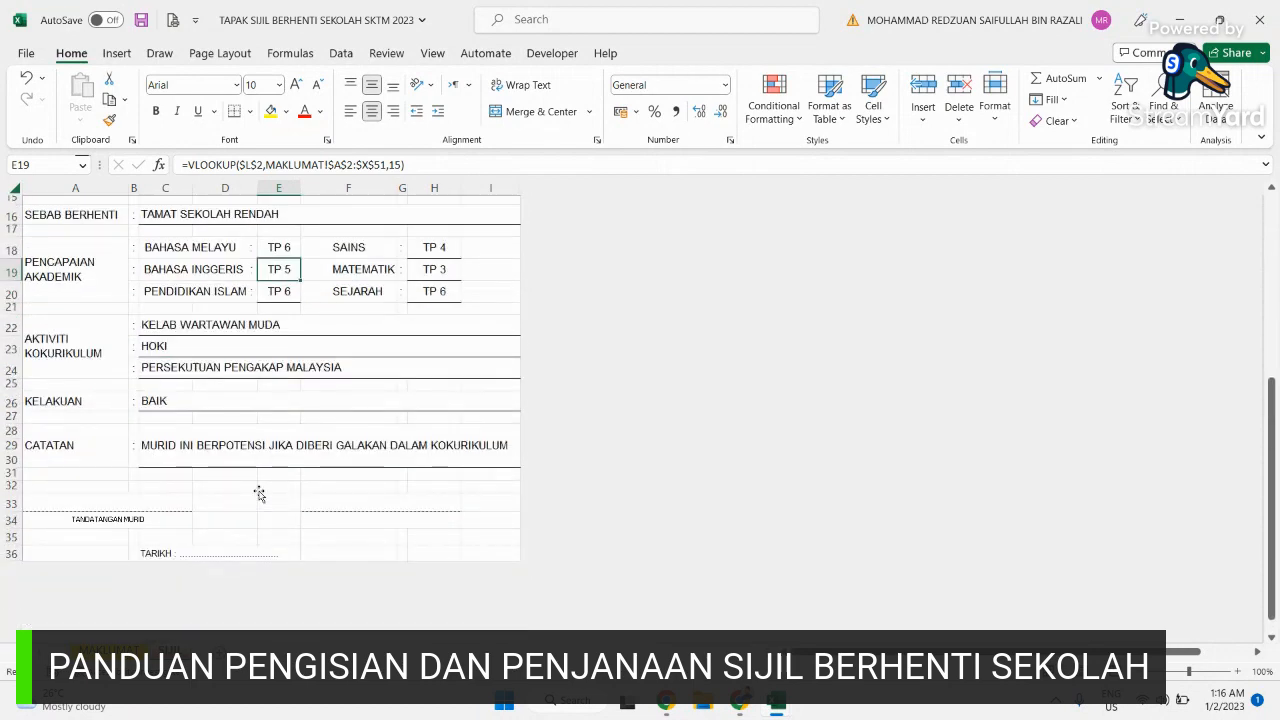
scroll(258, 492, up, 5)
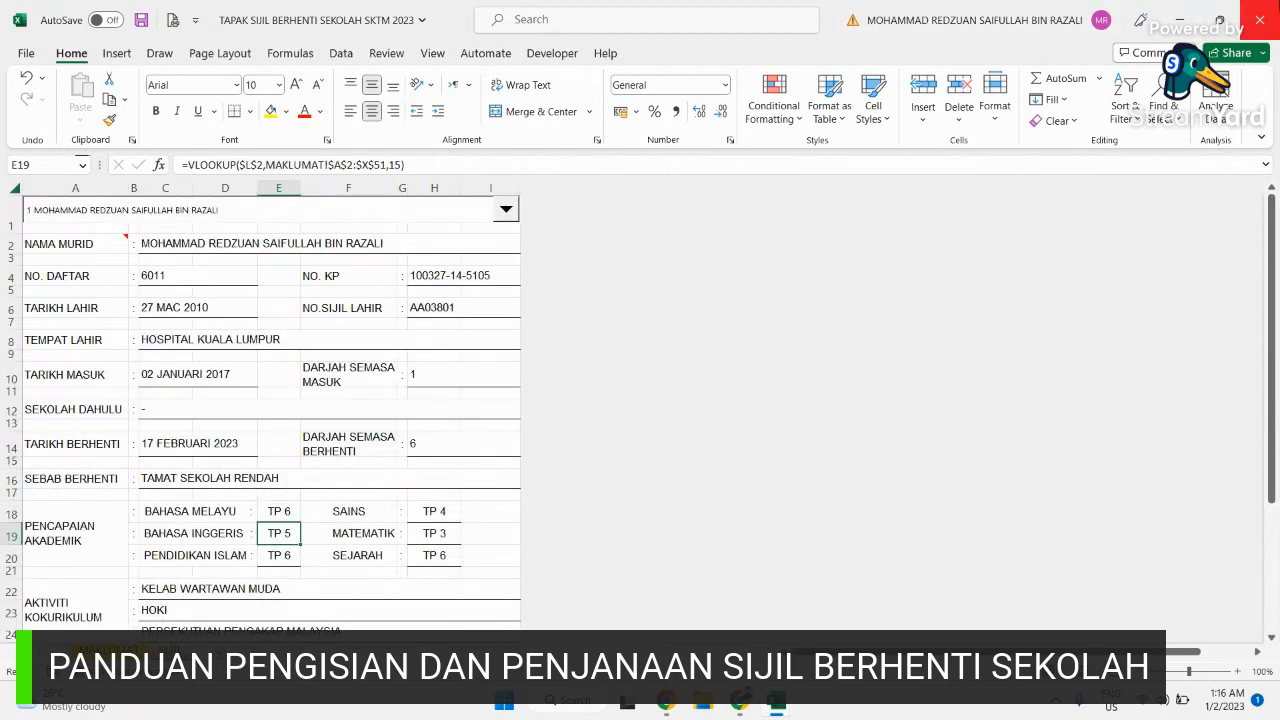
click(1259, 20)
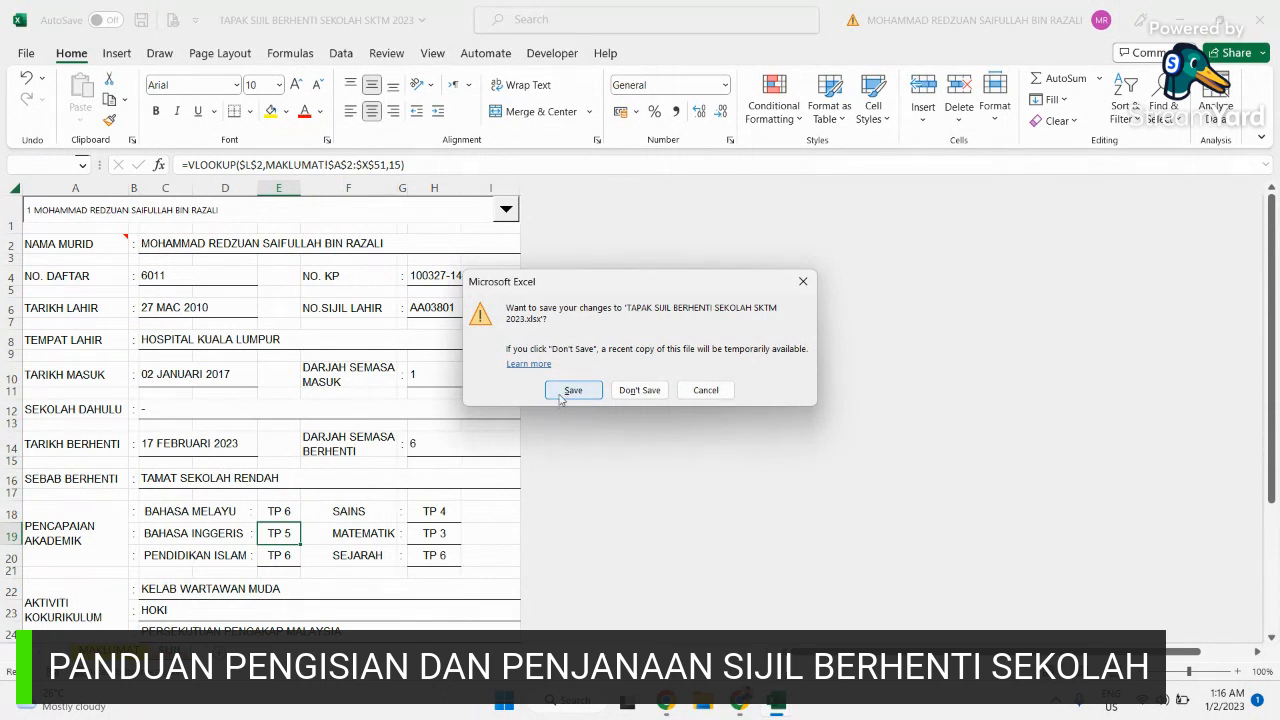
click(561, 396)
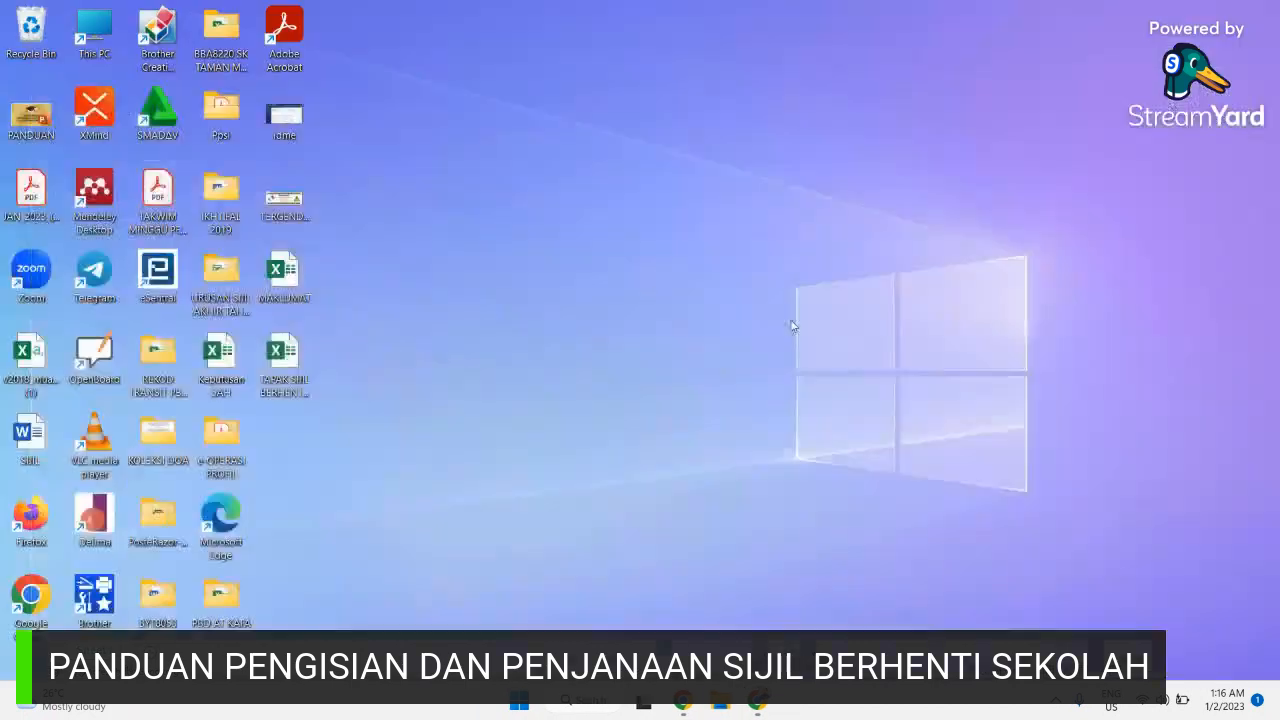
Step: Restore the Chrome window from the taskbar and show the StreamYard broadcast studio tab
mouse_move(758, 700)
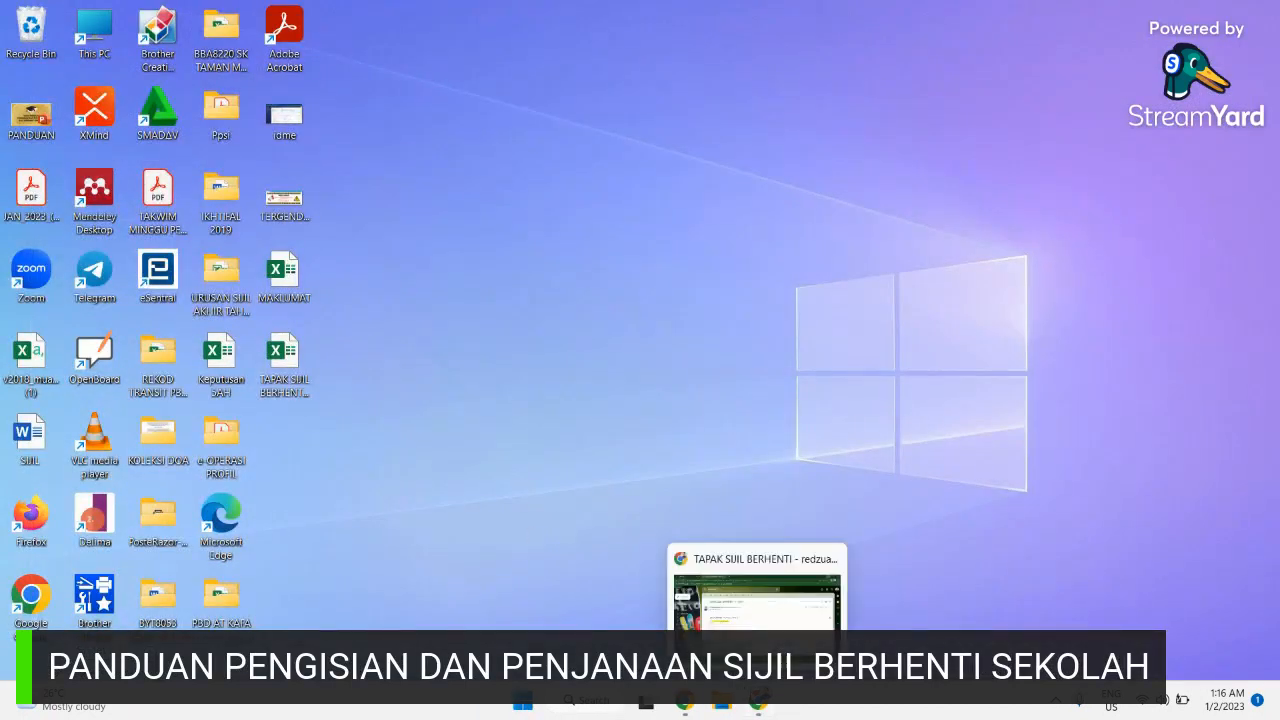
click(757, 703)
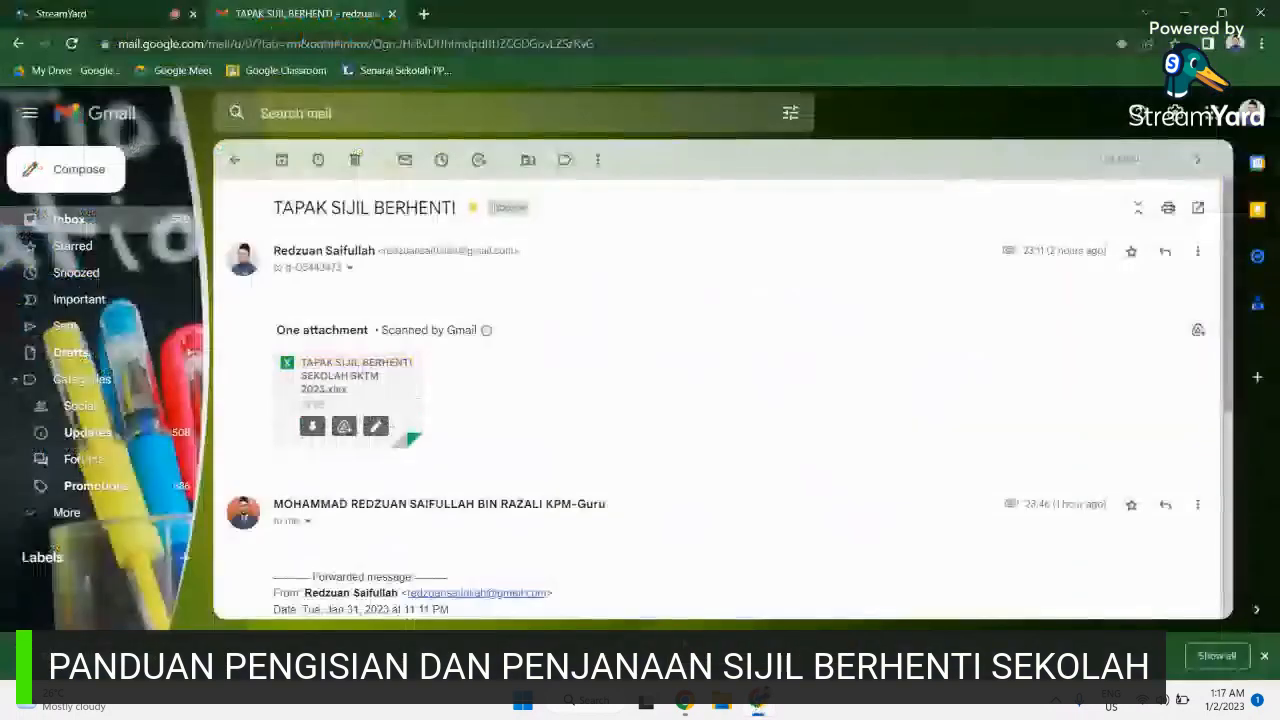
click(118, 13)
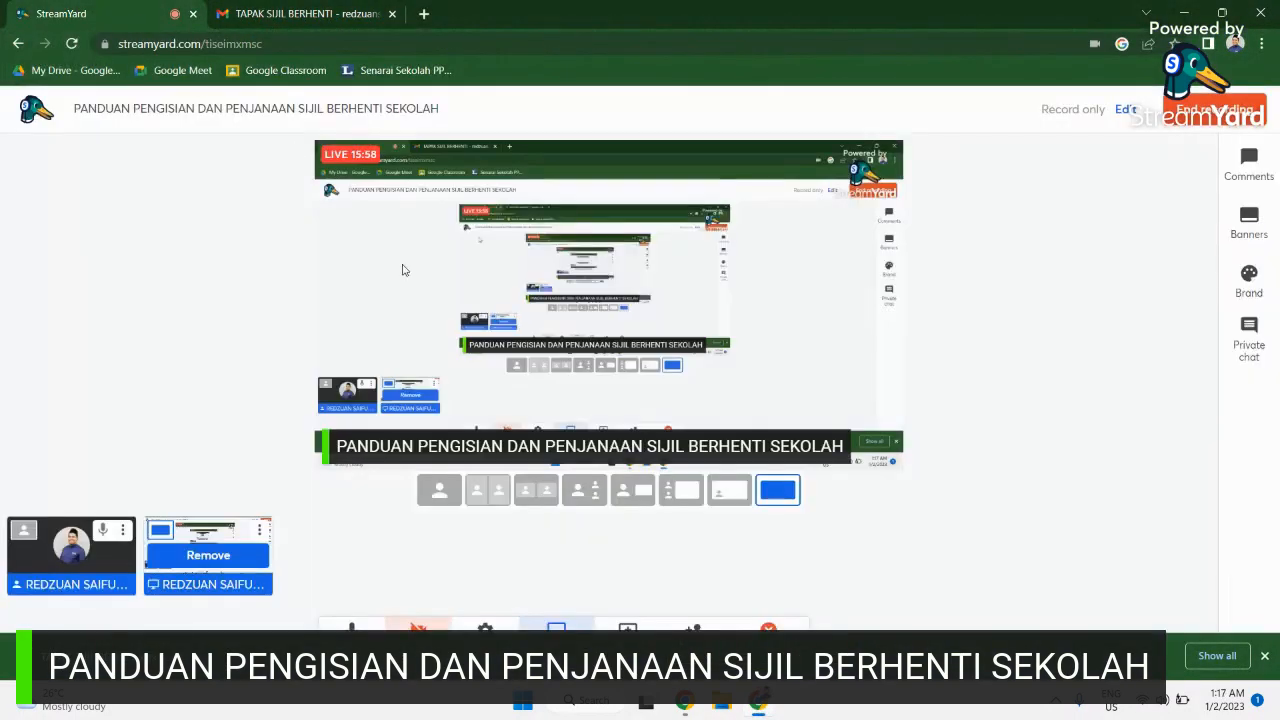